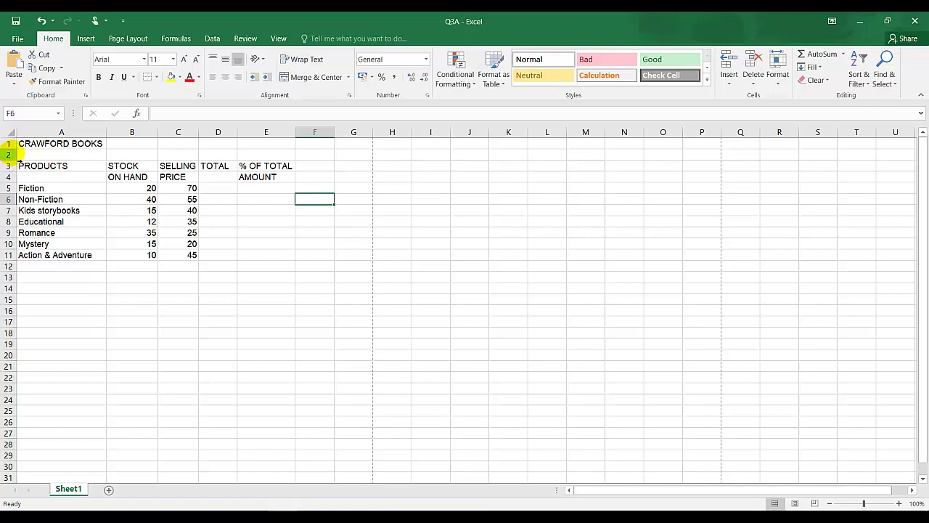
Step: Insert a blank row above row 2, directly below the CRAWFORD BOOKS title
{"action": "right_click", "coordinate": [9, 154]}
{"action": "key", "text": "Escape"}
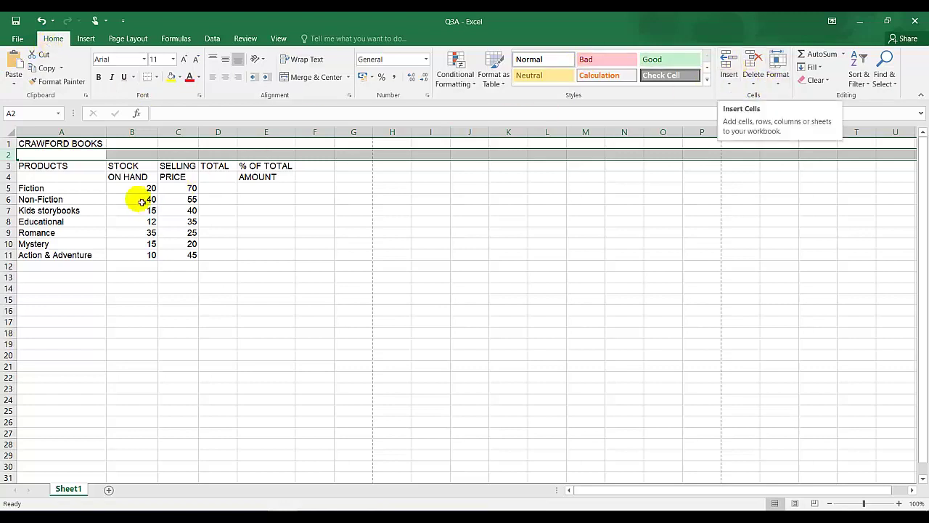
{"action": "right_click", "coordinate": [9, 154]}
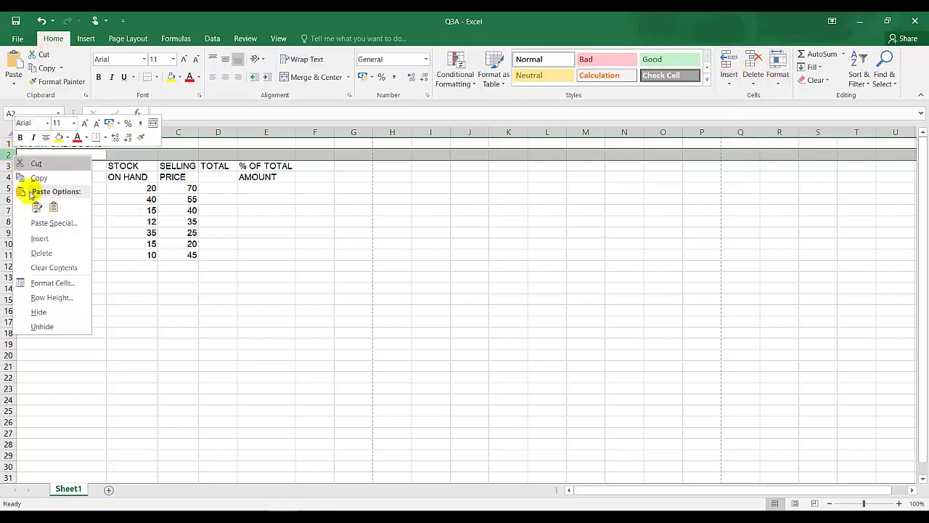
{"action": "left_click", "coordinate": [38, 238]}
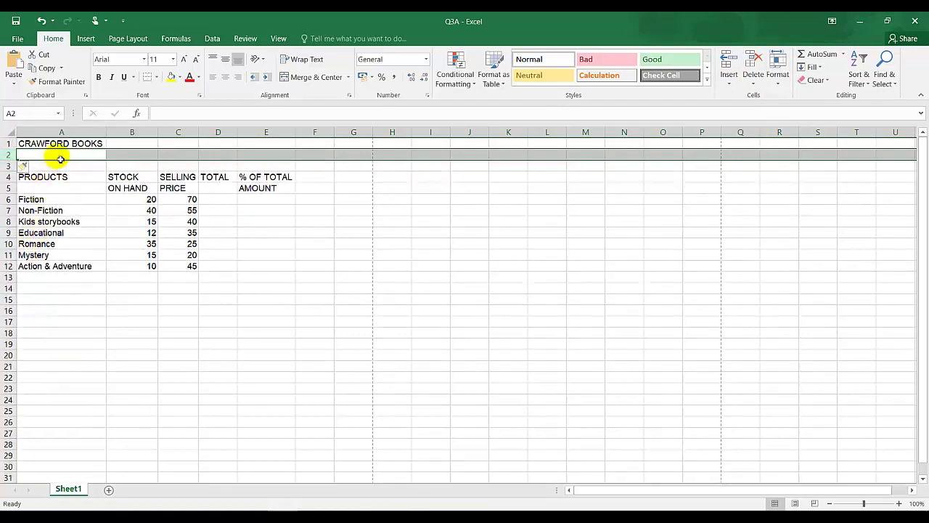
{"action": "left_click", "coordinate": [61, 157]}
Step: Enlarge the CRAWFORD BOOKS title in A1 to font size 14 and make it italic
{"action": "left_click", "coordinate": [47, 144]}
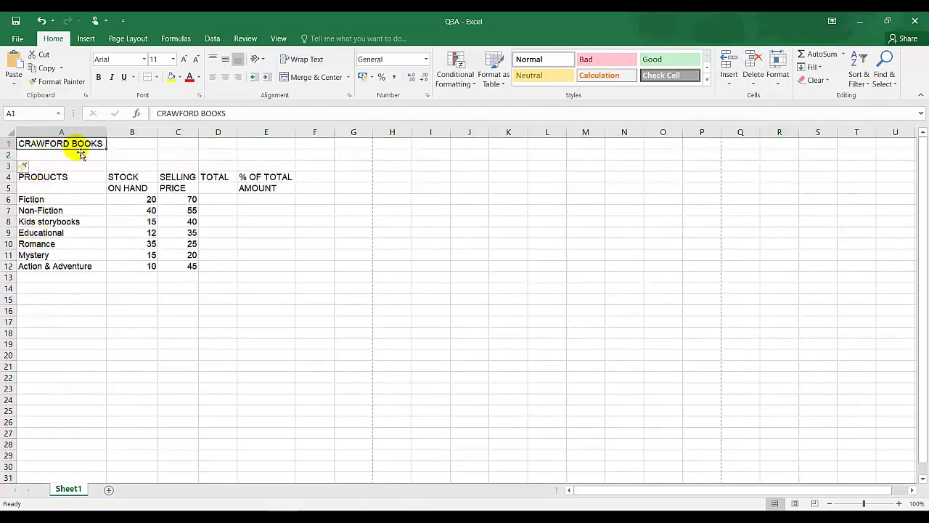
{"action": "left_click", "coordinate": [184, 59]}
{"action": "left_click", "coordinate": [183, 59]}
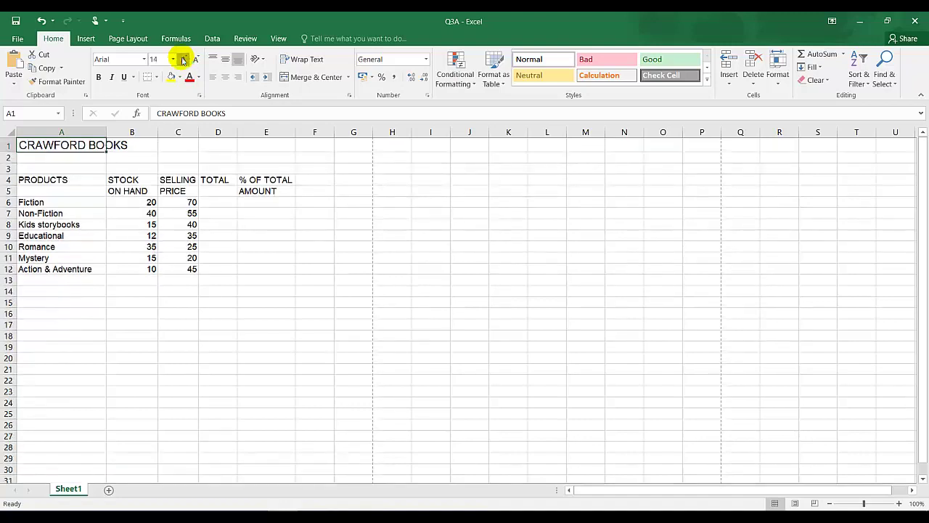
{"action": "left_click", "coordinate": [112, 77]}
Step: Enter the subtitle "PRODUCT SALES REPORT:" in cell A2
{"action": "left_click", "coordinate": [46, 159]}
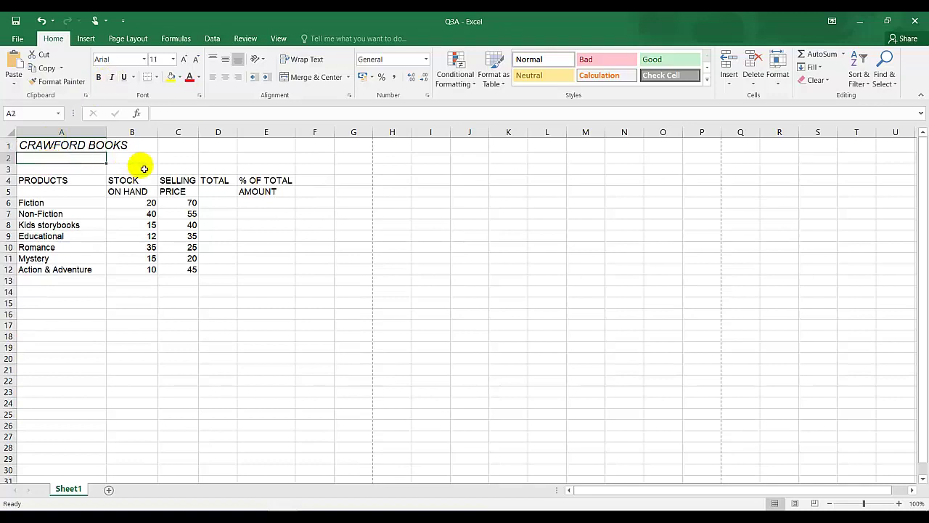
{"action": "type", "text": "PRODUC"}
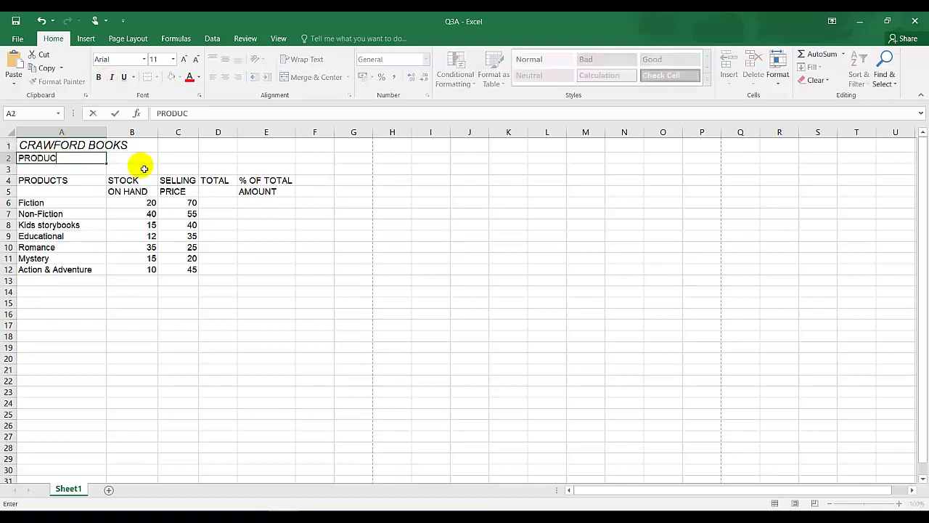
{"action": "type", "text": "T SALES REPORT"}
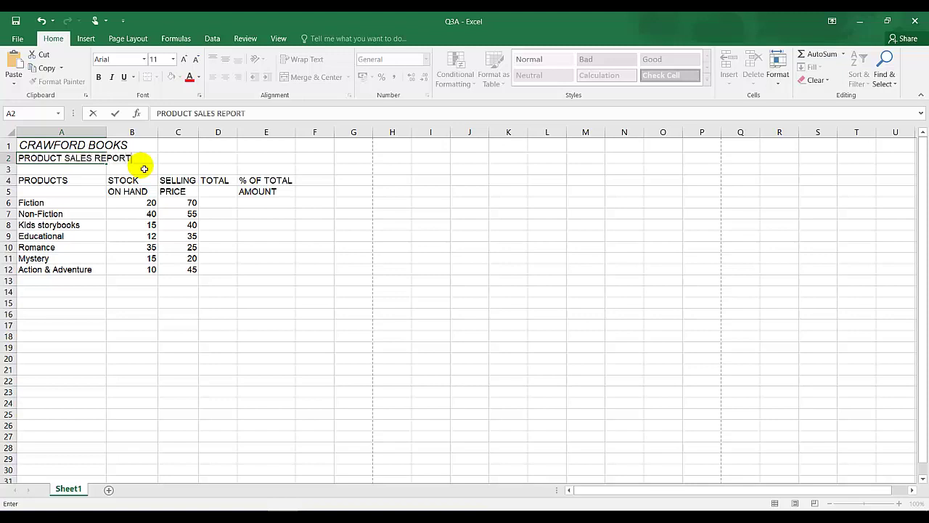
{"action": "type", "text": ":"}
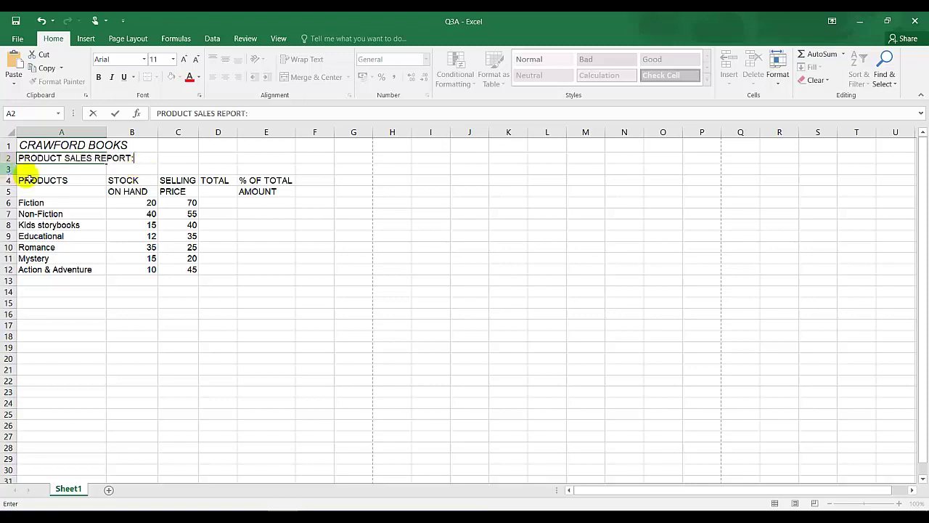
{"action": "key", "text": "Return"}
Step: Make the subtitle in cell A2 bold and underlined
{"action": "left_click", "coordinate": [61, 158]}
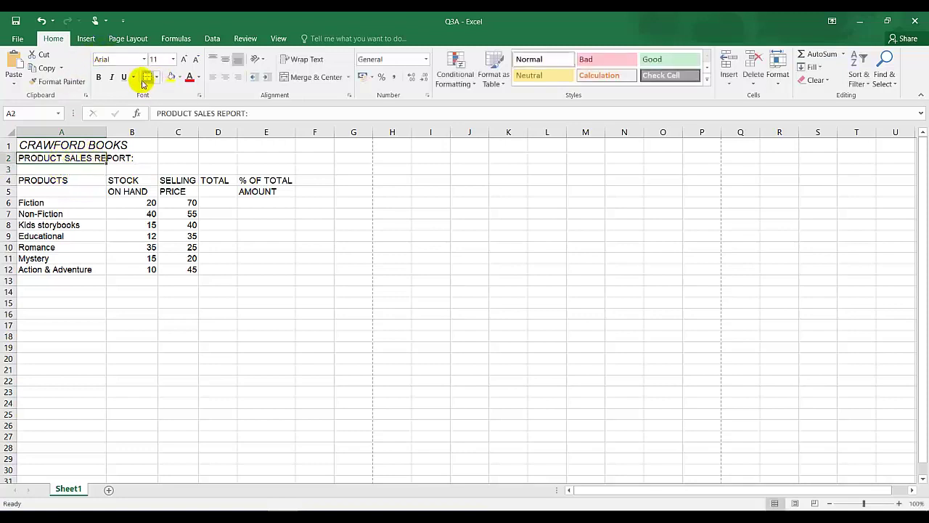
{"action": "left_click", "coordinate": [100, 78]}
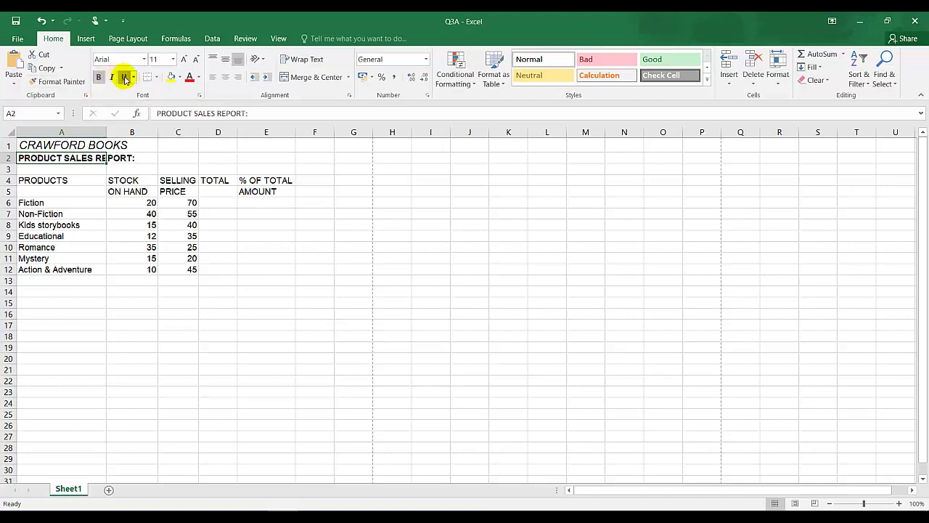
{"action": "left_click", "coordinate": [124, 78]}
Step: Insert a blank column between the STOCK ON HAND and SELLING PRICE columns
{"action": "left_click", "coordinate": [44, 173]}
{"action": "left_click_drag", "start_coordinate": [43, 173], "coordinate": [131, 193]}
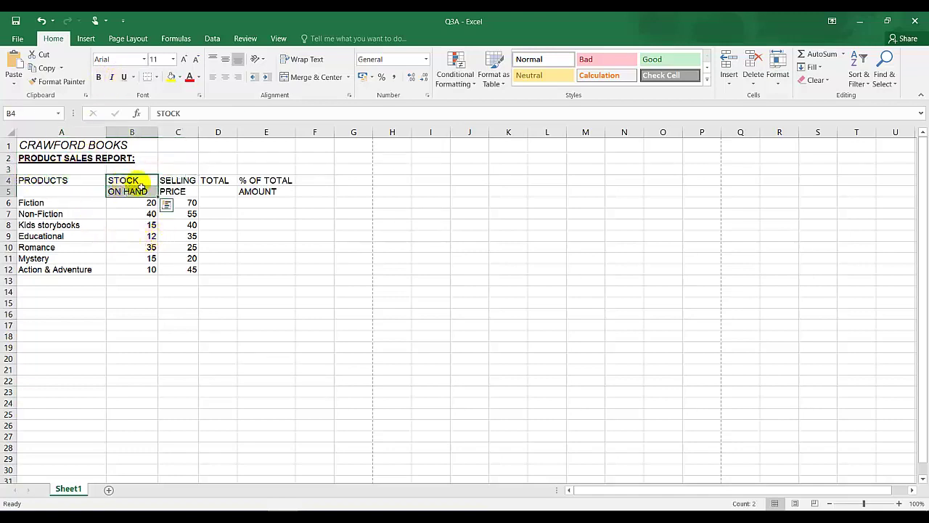
{"action": "left_click", "coordinate": [176, 132]}
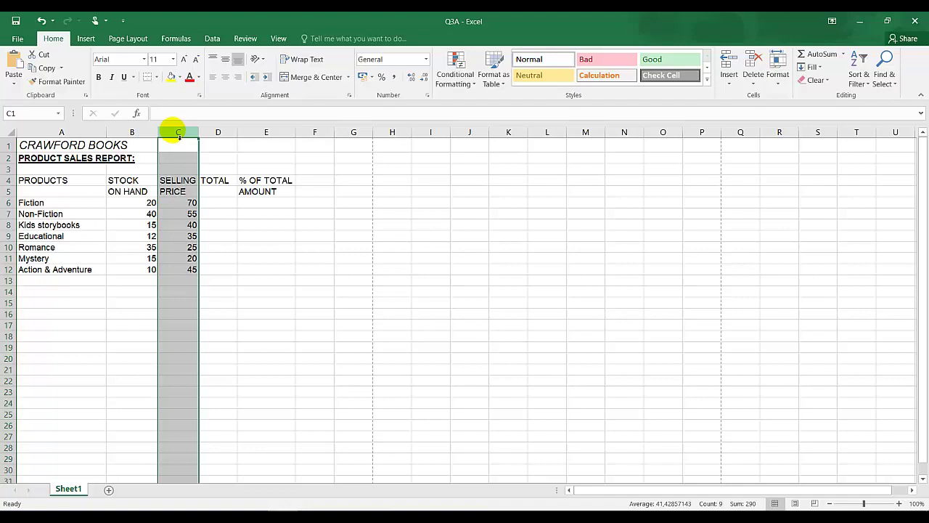
{"action": "left_click_drag", "start_coordinate": [186, 135], "coordinate": [189, 138]}
{"action": "right_click", "coordinate": [187, 138]}
{"action": "left_click", "coordinate": [181, 138]}
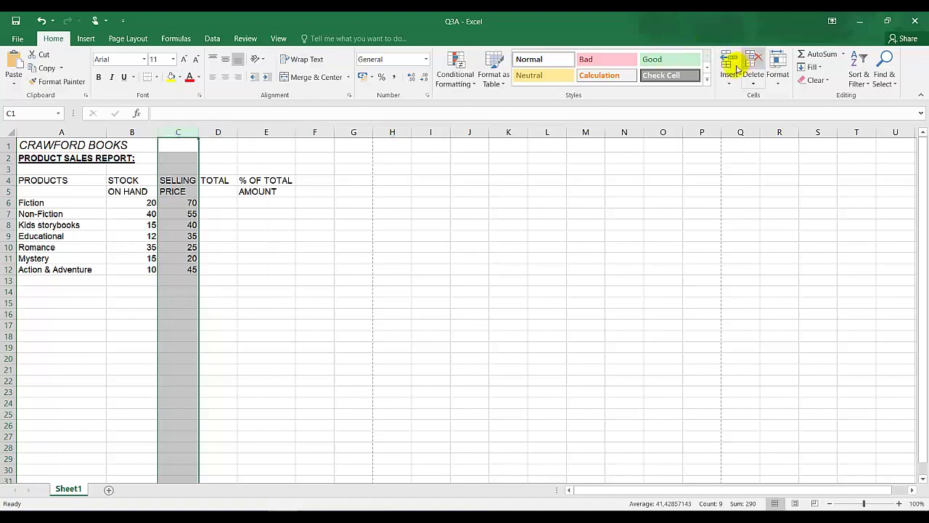
{"action": "right_click", "coordinate": [191, 138]}
{"action": "left_click", "coordinate": [209, 214]}
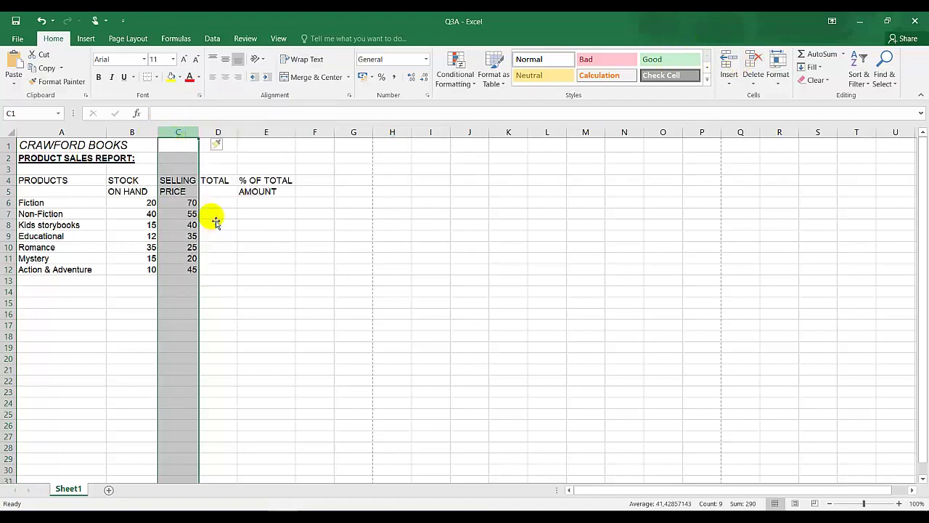
Step: Enter the heading of blank column C over two cells: NEW in C4 and PRODUCTS in C5
{"action": "left_click", "coordinate": [178, 183]}
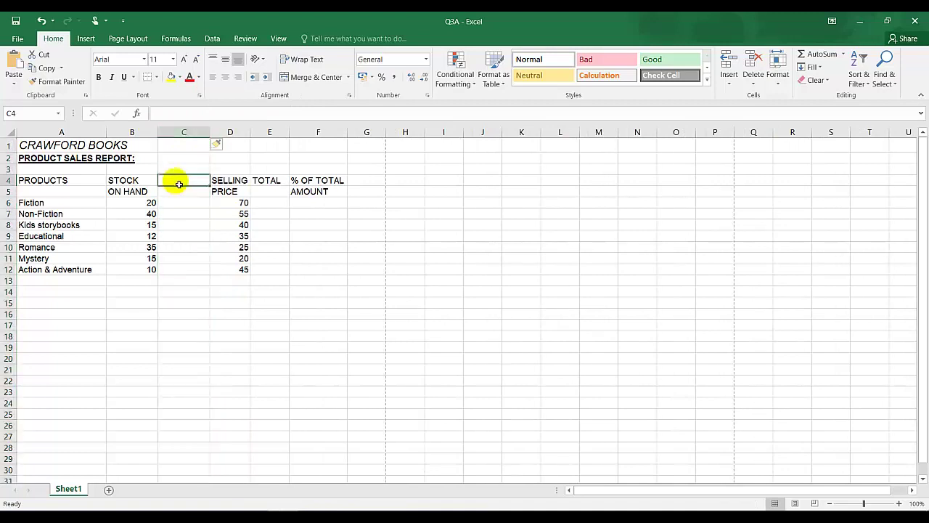
{"action": "type", "text": "NEW"}
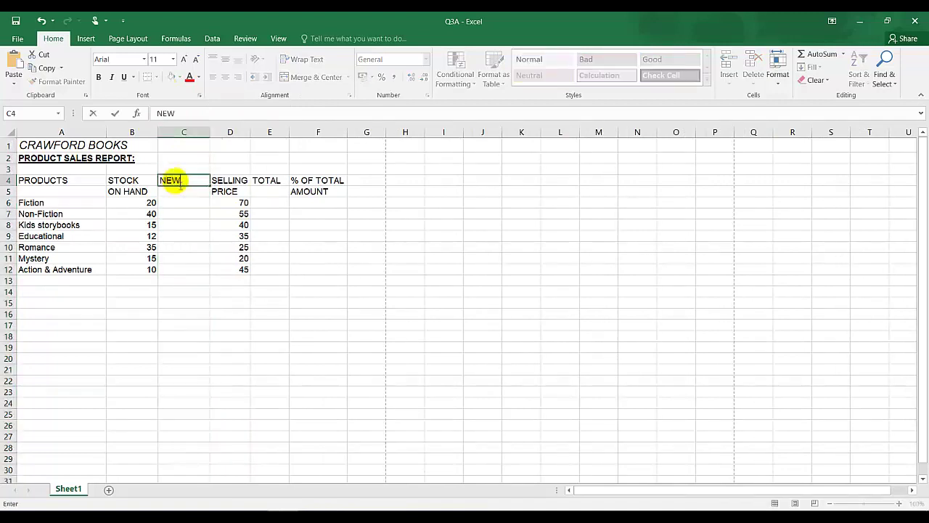
{"action": "key", "text": "Return"}
{"action": "type", "text": "P"}
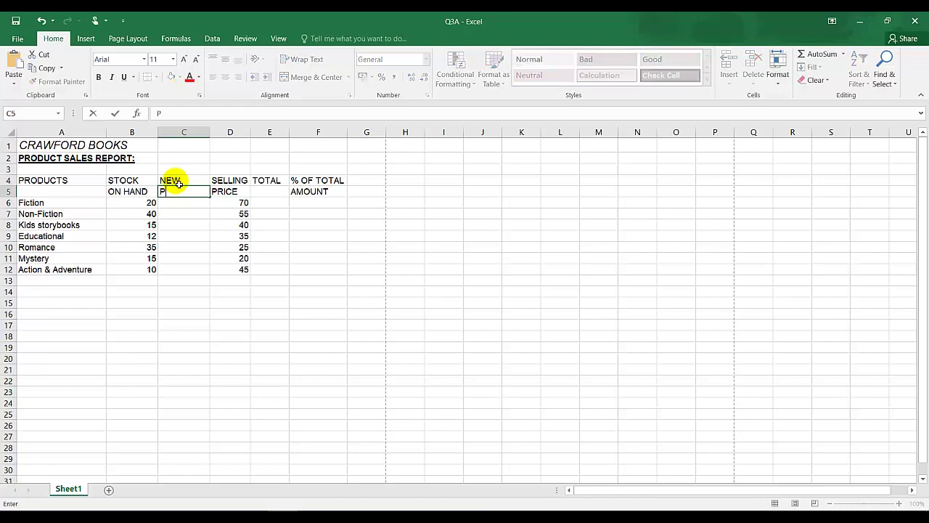
{"action": "type", "text": "RODUCTS"}
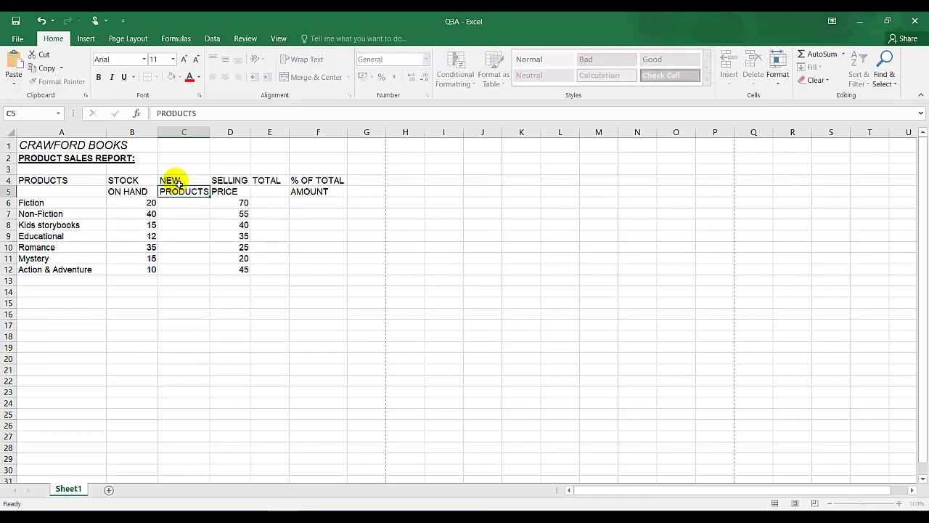
{"action": "key", "text": "Return"}
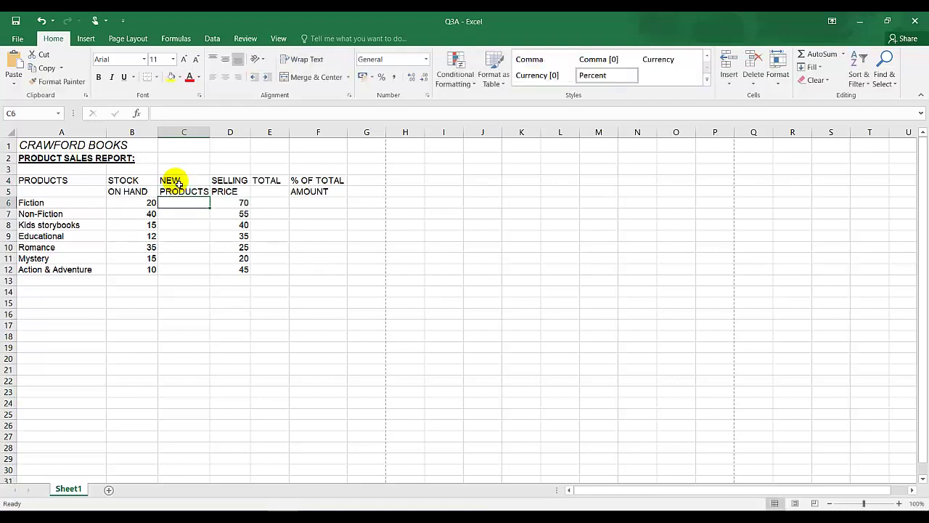
Step: Fill C6:C12 of the NEW PRODUCTS column with 20, 15, 10, 26, 0, 5 and 18
{"action": "type", "text": "20"}
{"action": "key", "text": "Return"}
{"action": "type", "text": "15"}
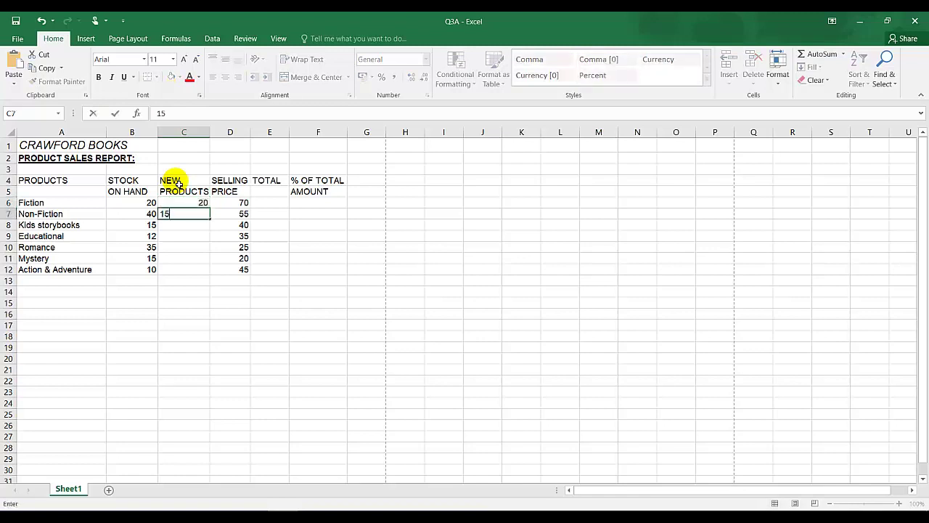
{"action": "key", "text": "Return"}
{"action": "type", "text": "10"}
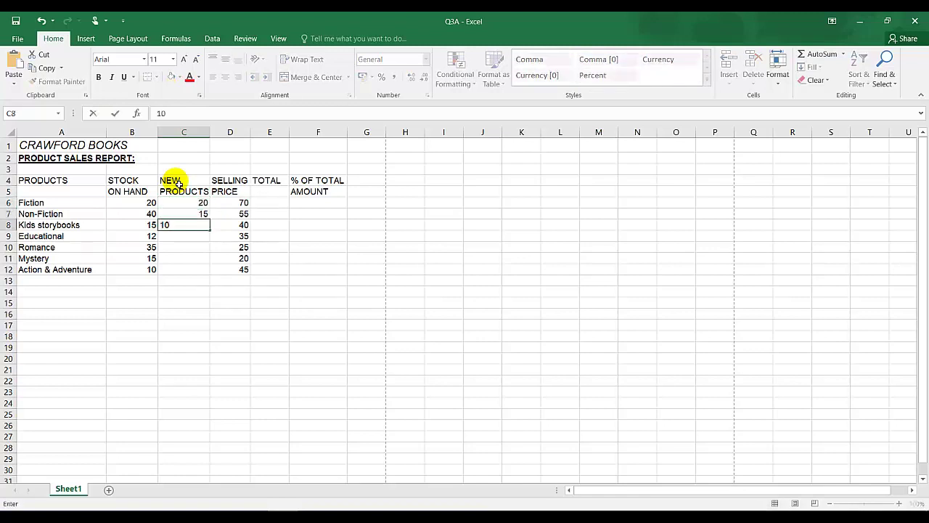
{"action": "key", "text": "Return"}
{"action": "type", "text": "2"}
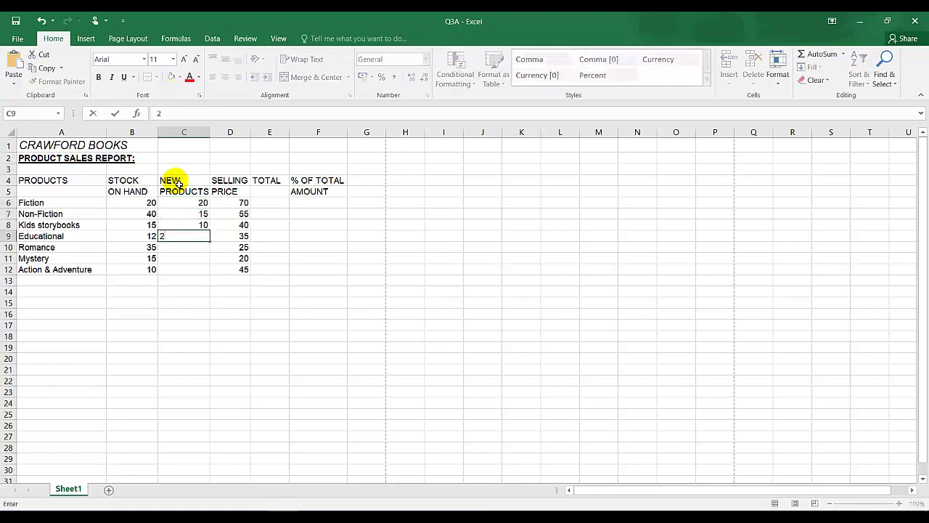
{"action": "type", "text": "6"}
{"action": "key", "text": "Return"}
{"action": "type", "text": "0"}
{"action": "key", "text": "Return"}
{"action": "type", "text": "5"}
{"action": "key", "text": "ctrl+Return"}
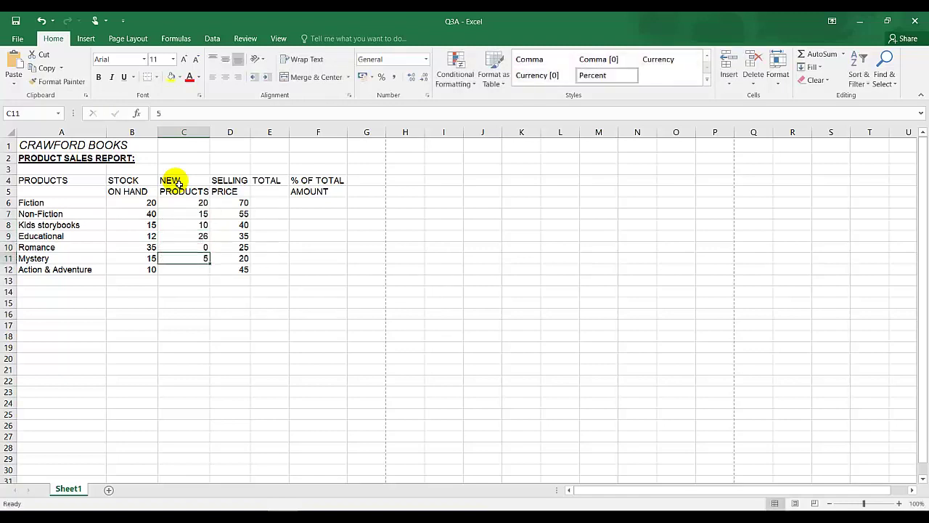
{"action": "key", "text": "Return"}
{"action": "type", "text": "18"}
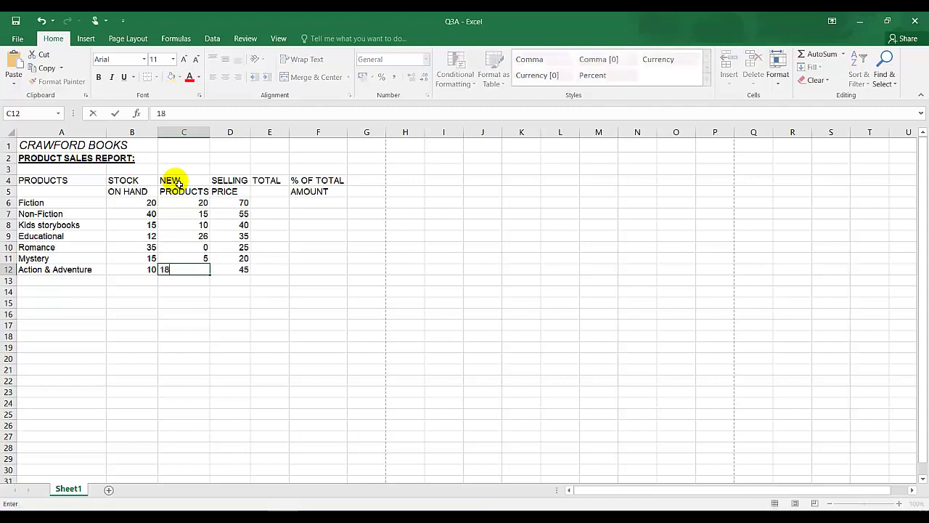
{"action": "left_click", "coordinate": [236, 214]}
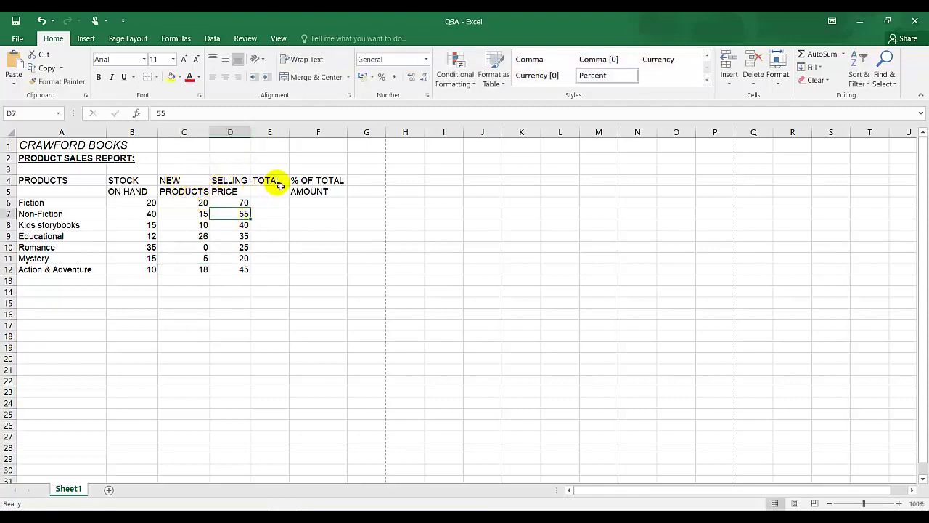
Step: Insert a blank column between the TOTAL and % OF TOTAL AMOUNT columns
{"action": "left_click_drag", "start_coordinate": [283, 185], "coordinate": [283, 195]}
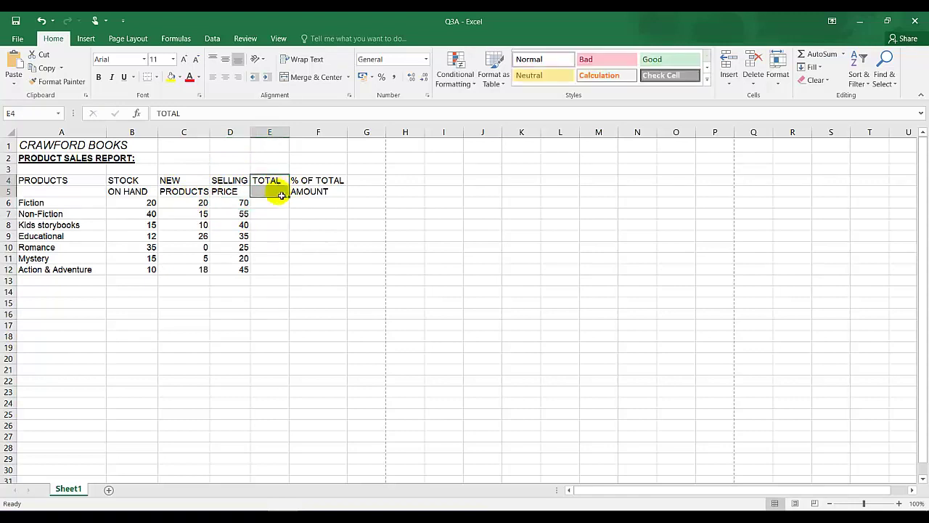
{"action": "left_click", "coordinate": [317, 131]}
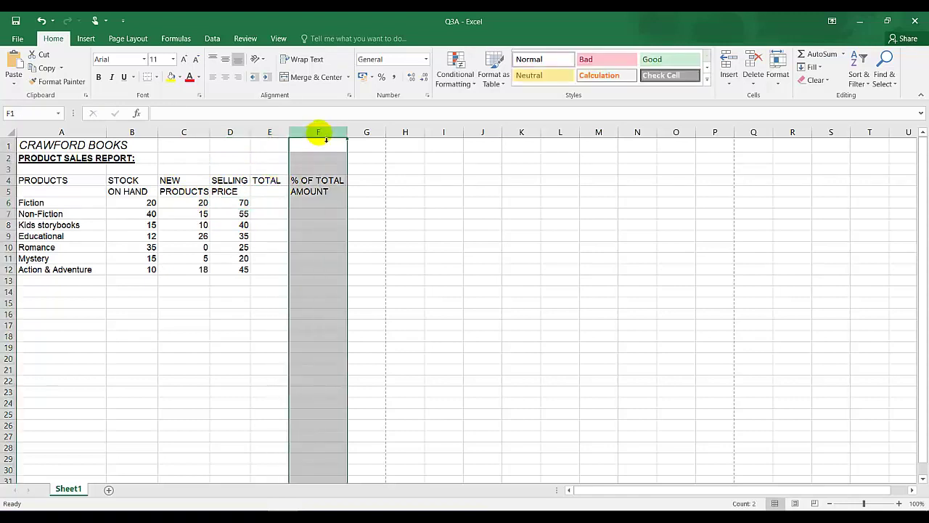
{"action": "right_click", "coordinate": [321, 135]}
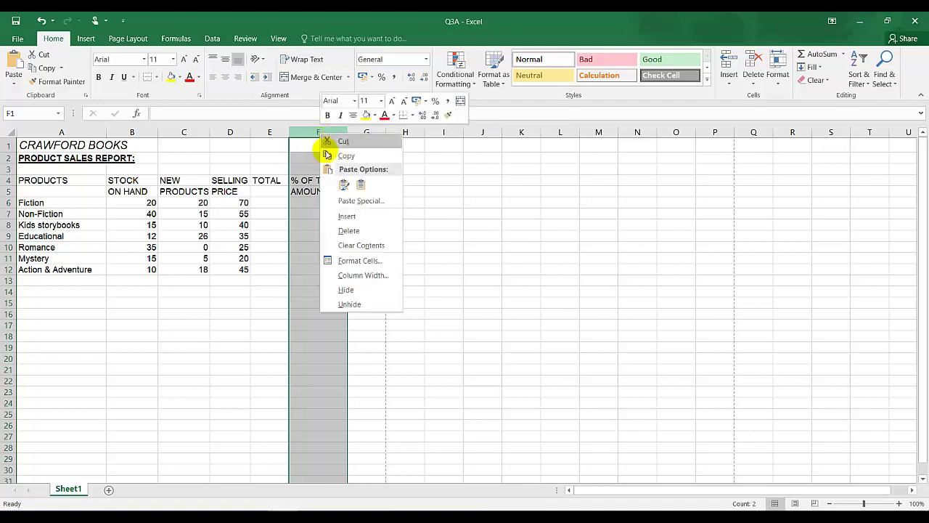
{"action": "left_click", "coordinate": [352, 215]}
Step: Enter the heading VAT in F4 and the rate 14% in F5
{"action": "left_click", "coordinate": [322, 186]}
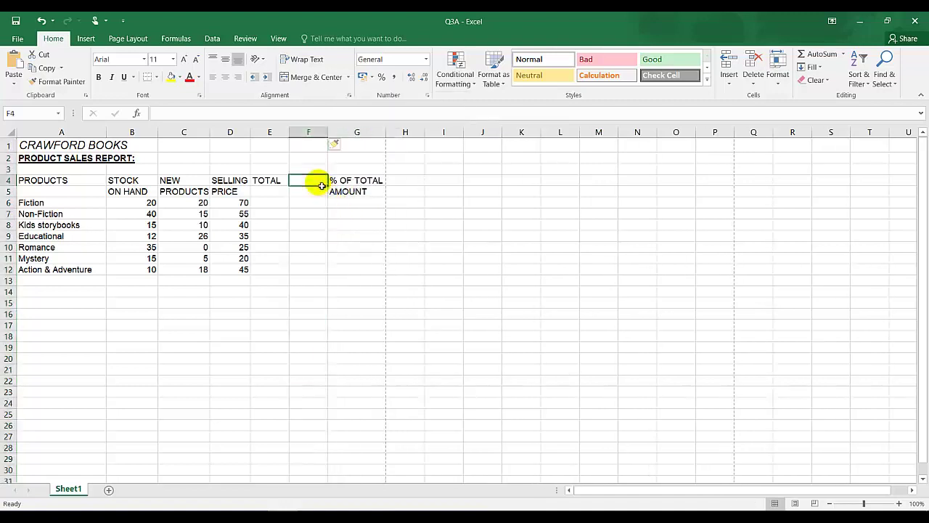
{"action": "type", "text": "VAT"}
{"action": "key", "text": "Return"}
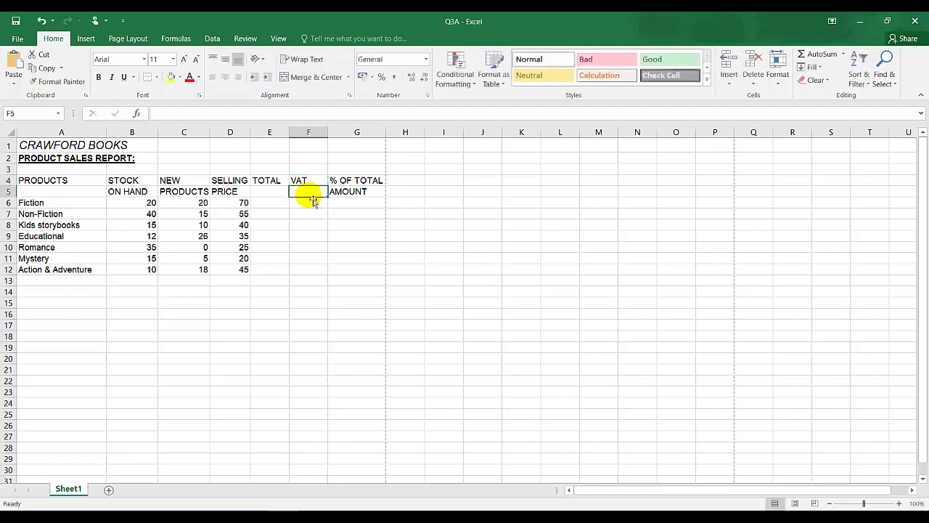
{"action": "type", "text": "14"}
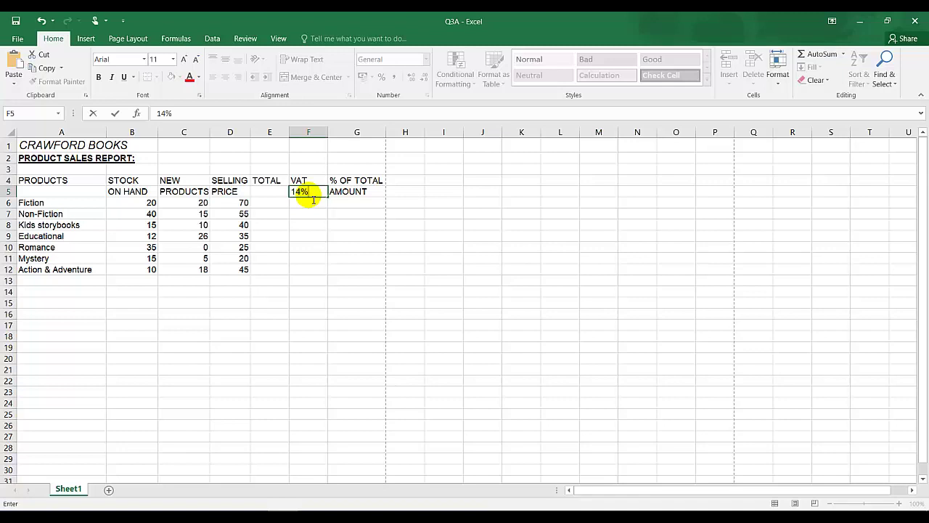
{"action": "type", "text": "%"}
{"action": "key", "text": "Return"}
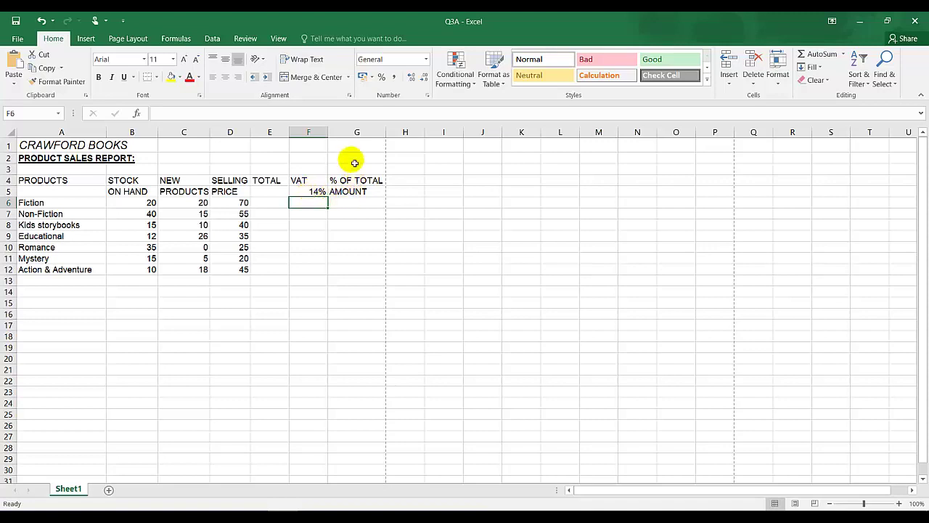
Step: Insert a blank column between the VAT and % OF TOTAL AMOUNT columns and select its heading cell G4
{"action": "left_click", "coordinate": [357, 132]}
{"action": "right_click", "coordinate": [357, 134]}
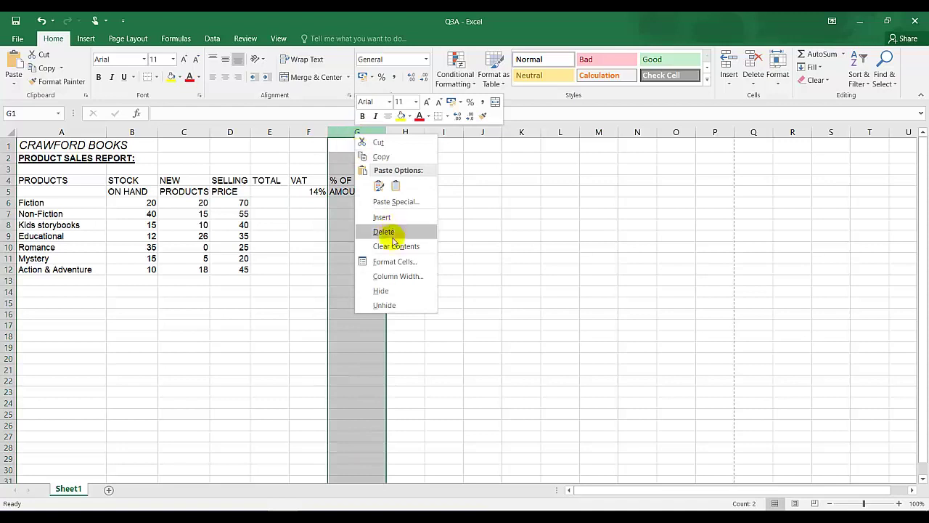
{"action": "left_click", "coordinate": [382, 217]}
{"action": "left_click", "coordinate": [361, 182]}
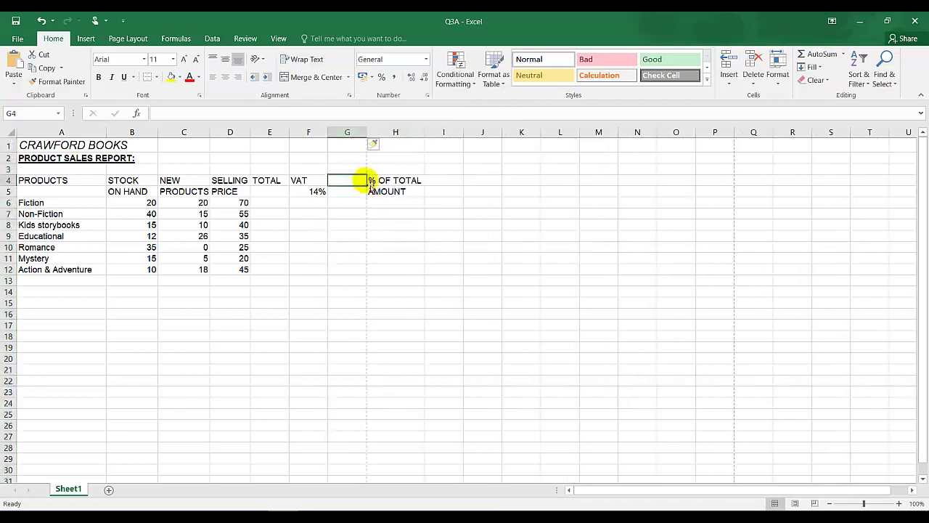
Step: Enter the two-line heading TOTAL AMOUNT in G4 and G5
{"action": "type", "text": "TOTAL"}
{"action": "key", "text": "Return"}
{"action": "type", "text": "AMOUNT"}
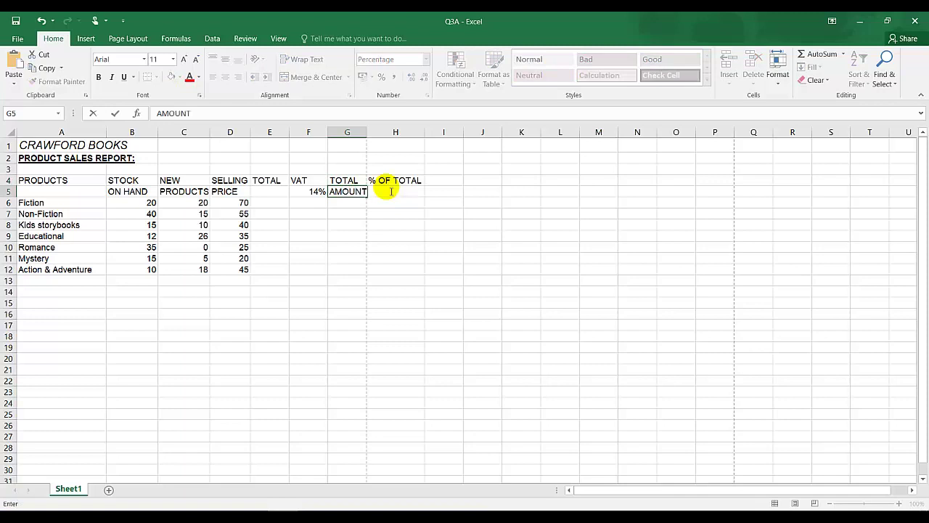
{"action": "left_click", "coordinate": [392, 247]}
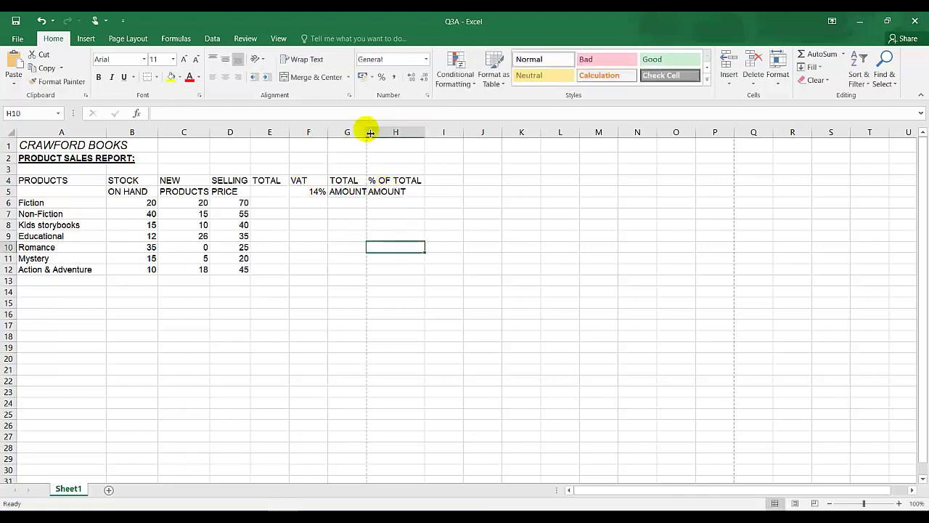
Step: Autofit the widths of the TOTAL AMOUNT, SELLING PRICE and NEW PRODUCTS columns to their contents
{"action": "double_click", "coordinate": [371, 132]}
{"action": "double_click", "coordinate": [252, 134]}
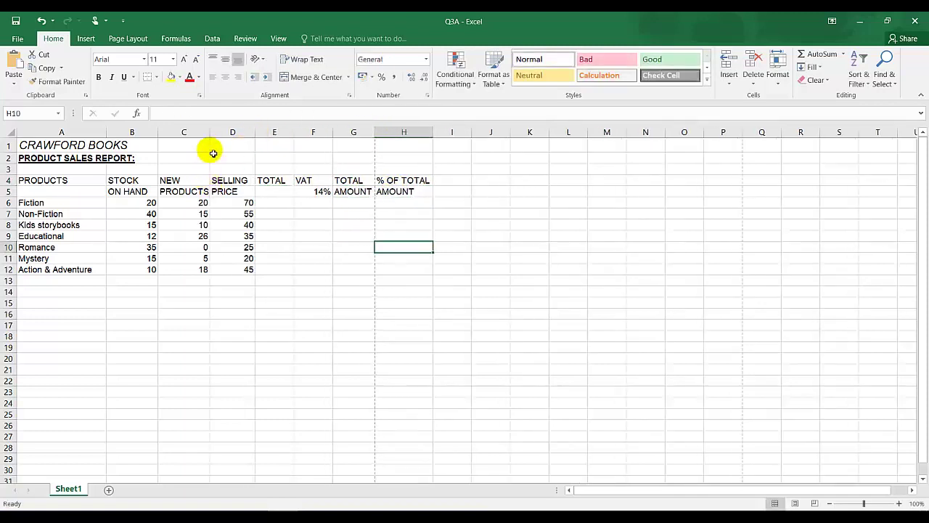
{"action": "double_click", "coordinate": [210, 132]}
Step: Enter the row labels FINAL TOTAL, AVERAGE TOTAL AMOUNT, HIGHEST SELLING PRICE and TOTAL PRODUCTS in A13:A16
{"action": "left_click", "coordinate": [74, 283]}
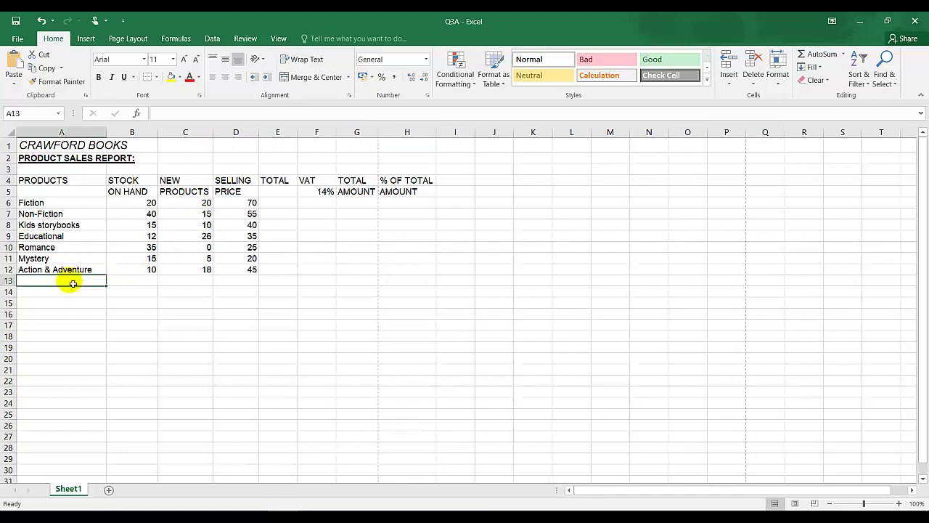
{"action": "type", "text": "FINAL TOTAL"}
{"action": "key", "text": "Return"}
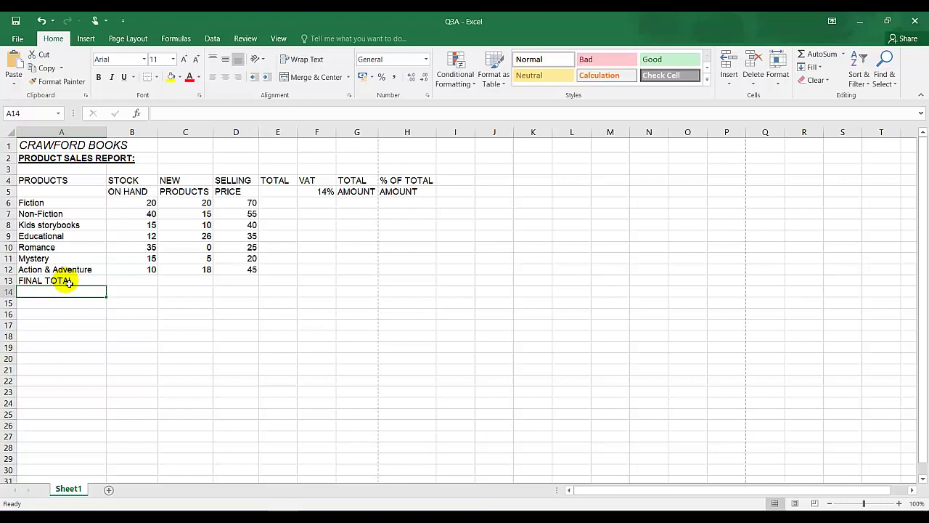
{"action": "type", "text": "AVERAGE"}
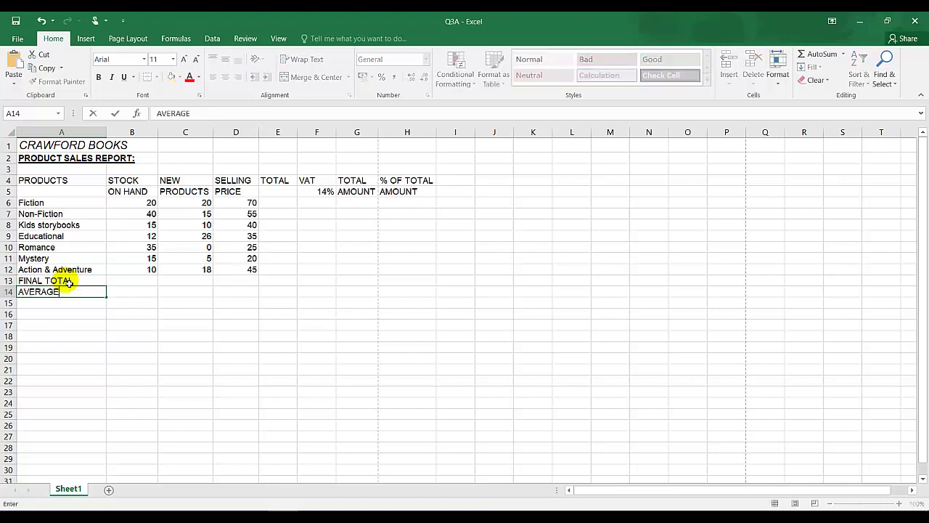
{"action": "type", "text": " TOTAL AMOUNT"}
{"action": "key", "text": "Return"}
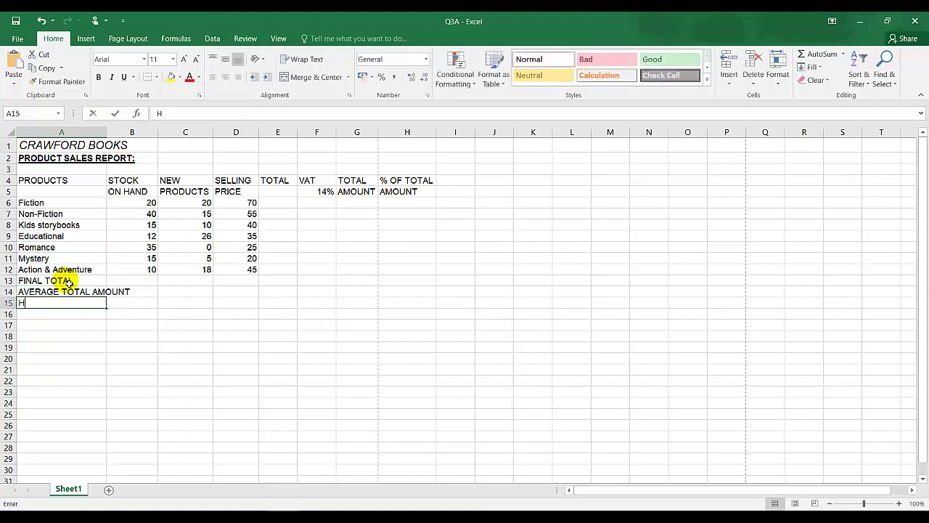
{"action": "type", "text": "HIGHEST SE"}
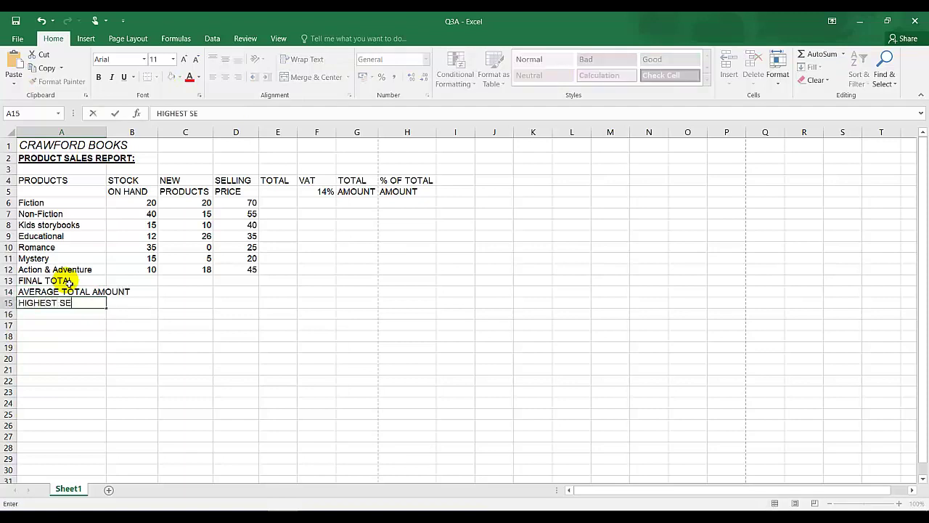
{"action": "type", "text": "LLING PRICE"}
{"action": "key", "text": "Return"}
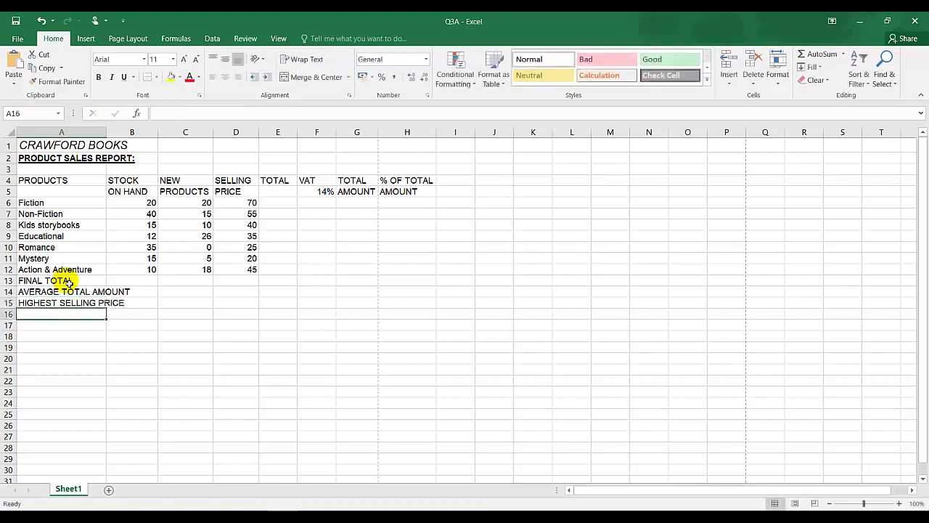
{"action": "type", "text": "TOTAL PRO"}
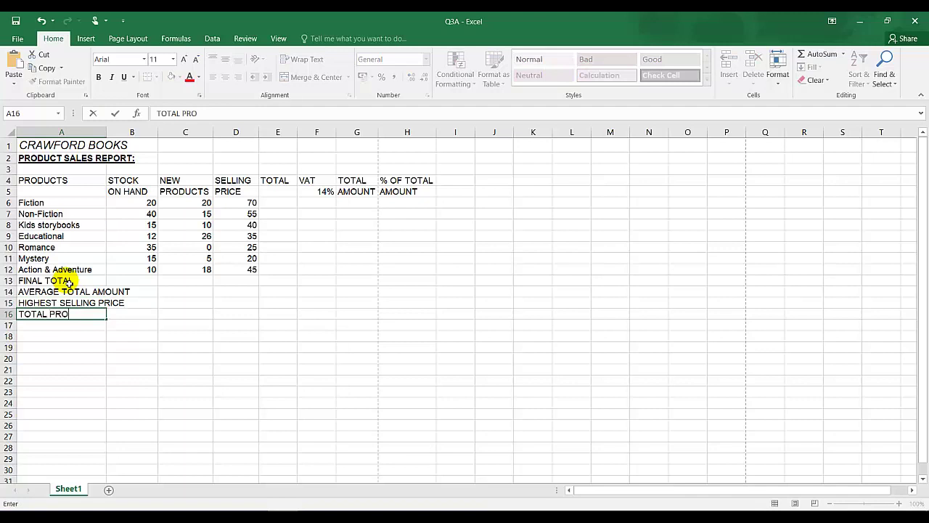
{"action": "type", "text": "DUCTS"}
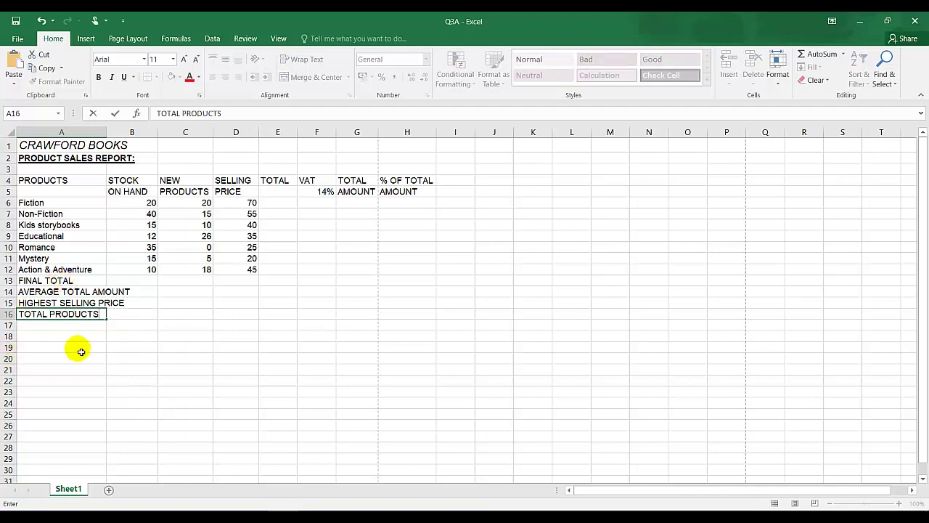
{"action": "left_click", "coordinate": [77, 356]}
Step: Make the summary labels in A13:A16 bold and autofit column A to its contents
{"action": "left_click_drag", "start_coordinate": [57, 285], "coordinate": [56, 313]}
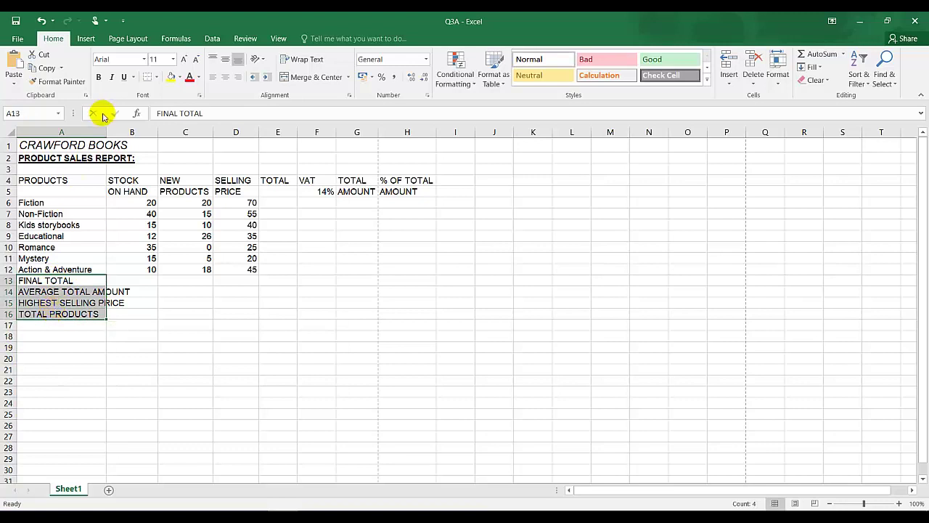
{"action": "left_click", "coordinate": [99, 77]}
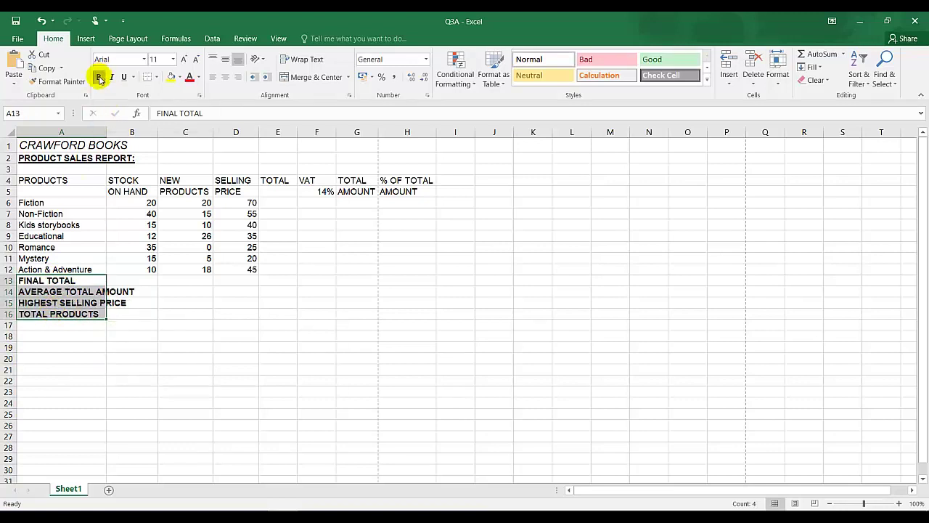
{"action": "double_click", "coordinate": [107, 134]}
{"action": "left_click", "coordinate": [174, 294]}
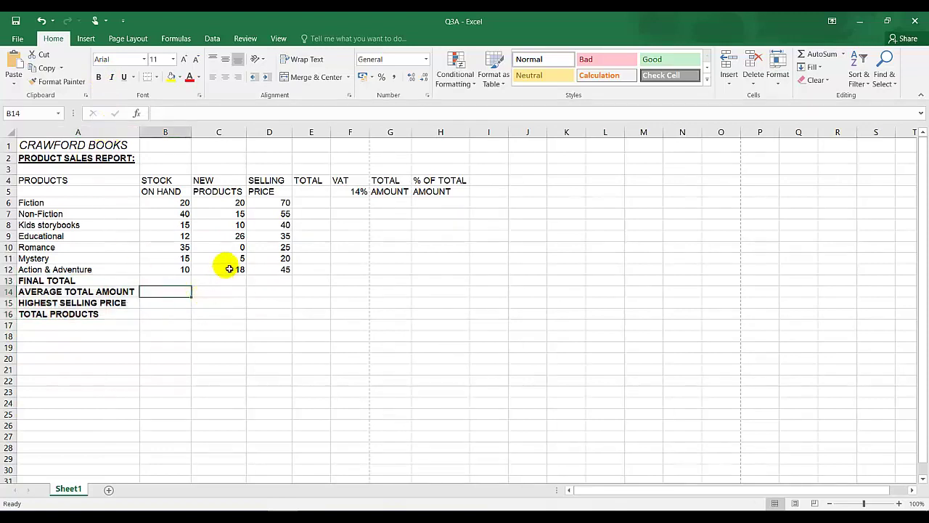
Step: Try clearing the Romance entries in A10:E10 and undo the clearing
{"action": "left_click", "coordinate": [45, 249]}
{"action": "left_click_drag", "start_coordinate": [45, 249], "coordinate": [312, 248]}
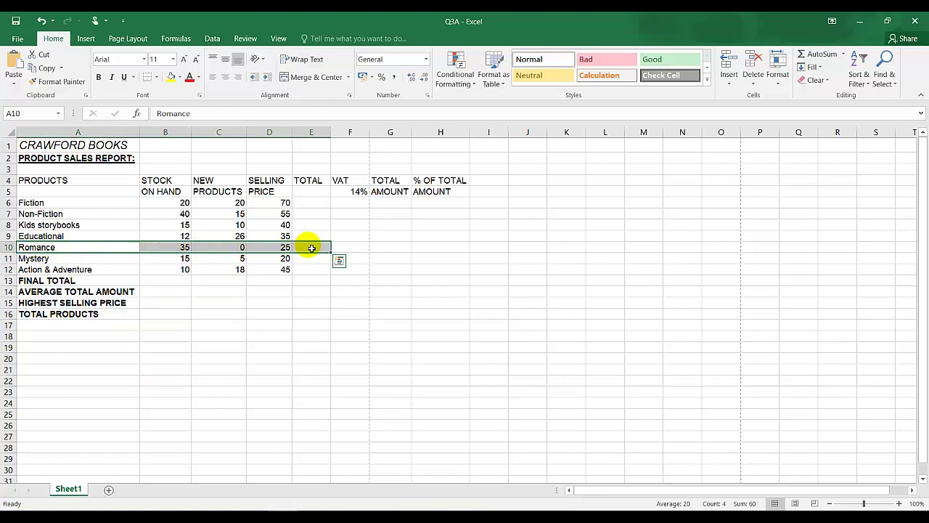
{"action": "key", "text": "Delete"}
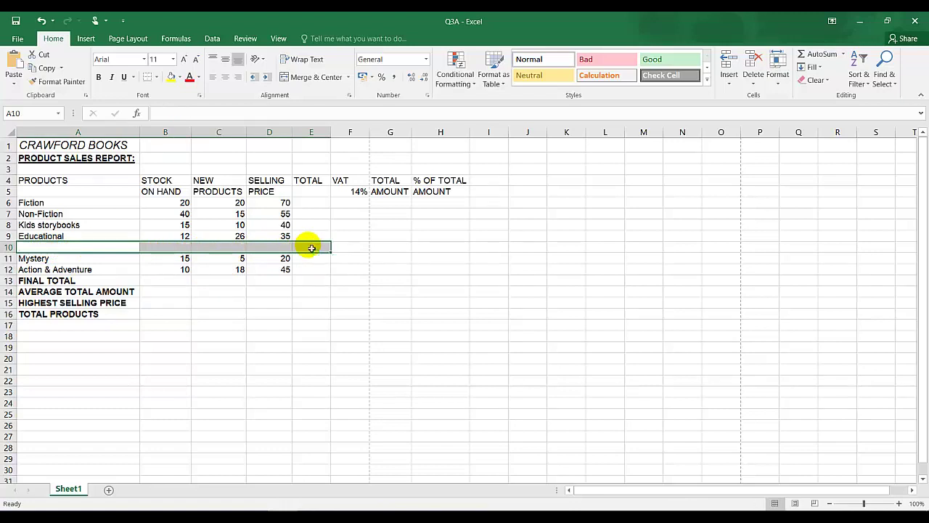
{"action": "left_click", "coordinate": [41, 21]}
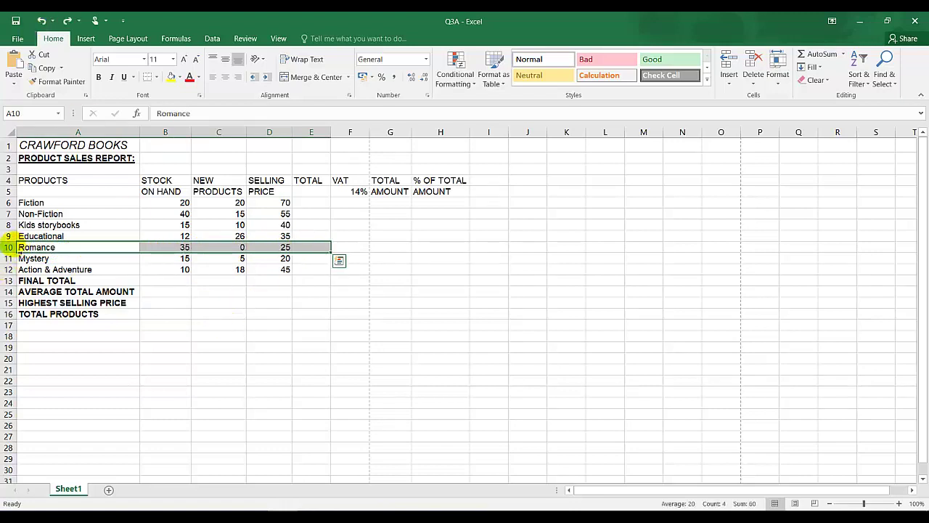
Step: Delete the entire Romance row, row 10, from the sheet
{"action": "left_click", "coordinate": [9, 247]}
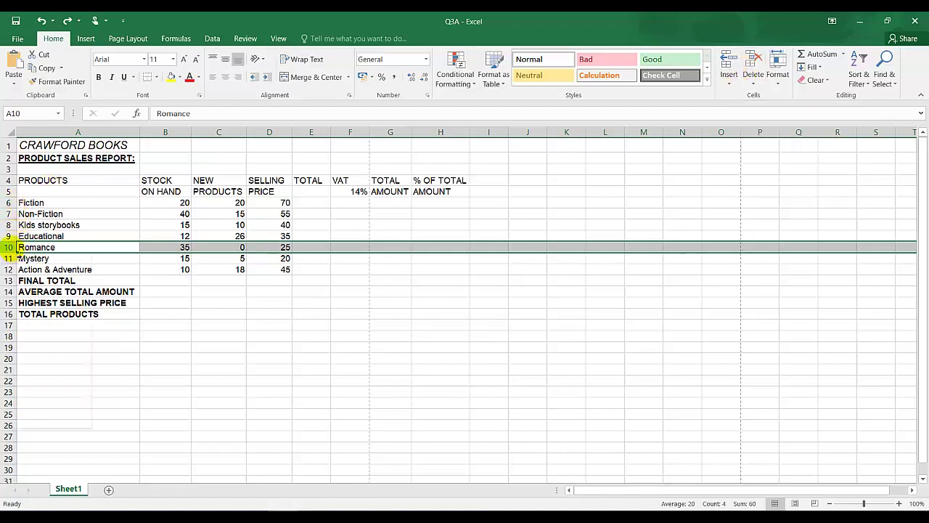
{"action": "right_click", "coordinate": [9, 247]}
{"action": "left_click", "coordinate": [41, 346]}
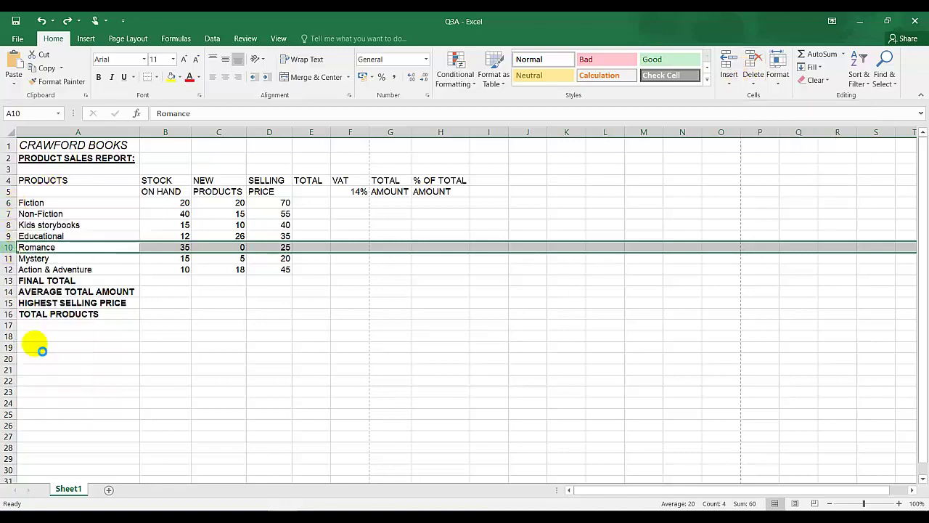
{"action": "left_click", "coordinate": [281, 306]}
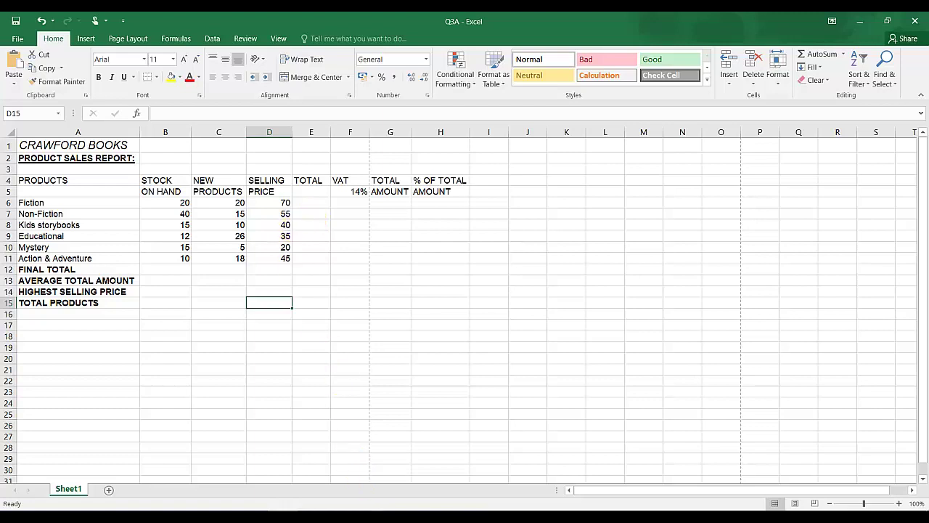
Step: Consult the formula instructions in the Q3 PDF in Adobe Reader, and enter =(B6+C6)*D6 in E6 in Excel for the Fiction TOTAL
{"action": "key", "text": "alt+Tab"}
{"action": "scroll", "coordinate": [346, 308], "scroll_direction": "up", "scroll_amount": 5}
{"action": "scroll", "coordinate": [363, 301], "scroll_direction": "up", "scroll_amount": 6}
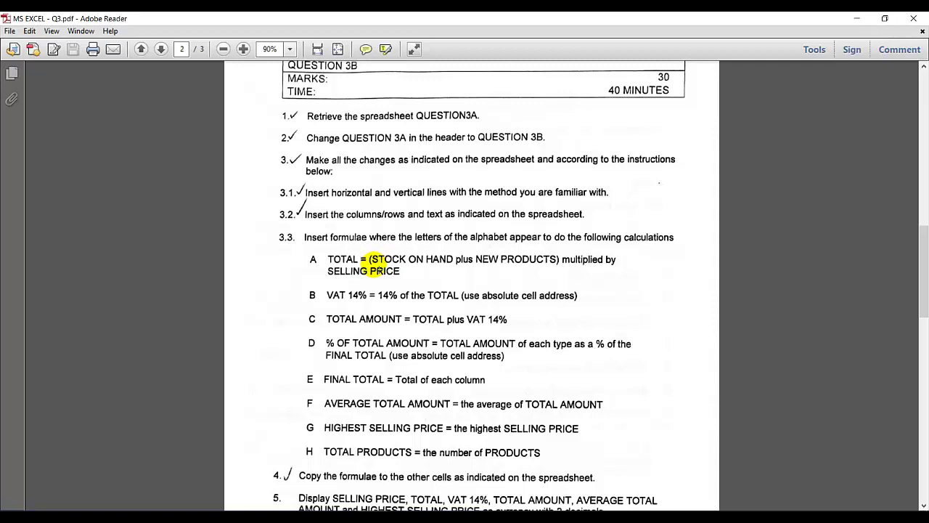
{"action": "left_click", "coordinate": [253, 515]}
{"action": "left_click", "coordinate": [311, 203]}
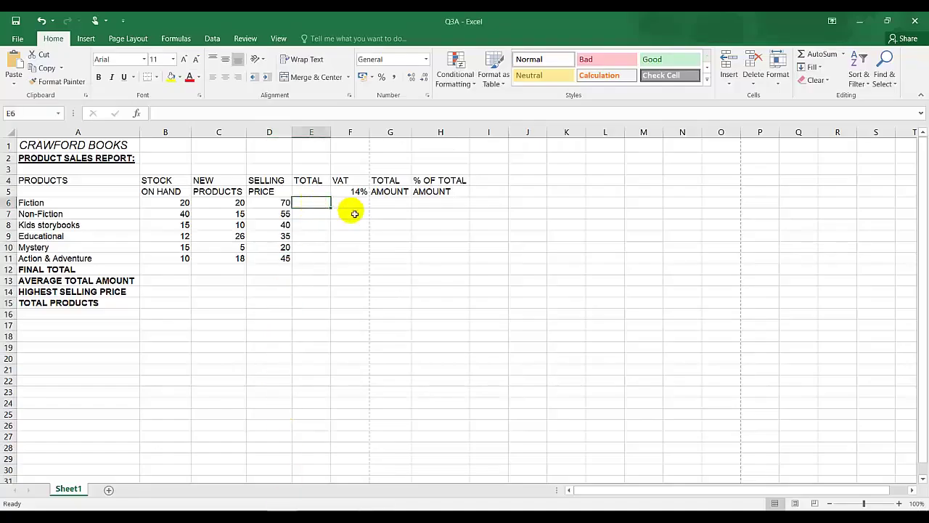
{"action": "type", "text": "="}
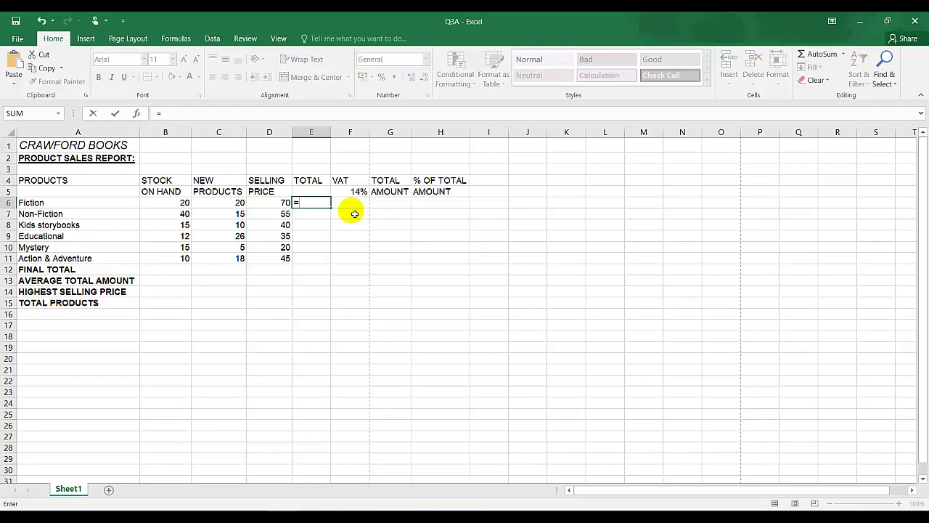
{"action": "type", "text": "("}
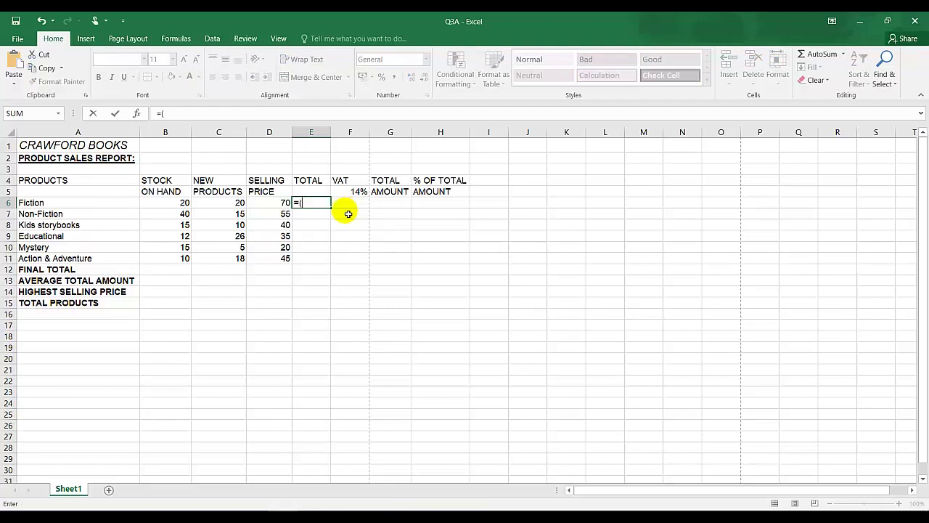
{"action": "left_click", "coordinate": [180, 205]}
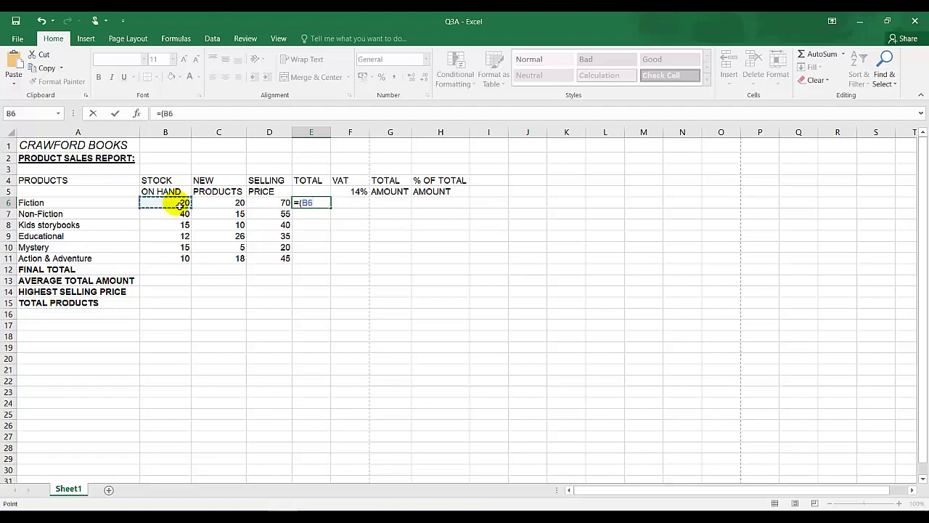
{"action": "type", "text": "+"}
{"action": "left_click", "coordinate": [206, 207]}
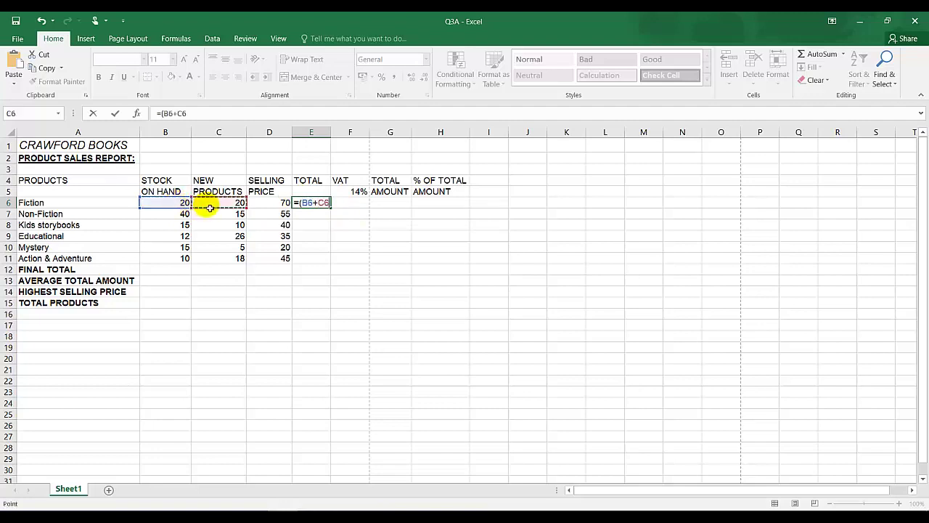
{"action": "type", "text": ")*"}
{"action": "left_click", "coordinate": [285, 205]}
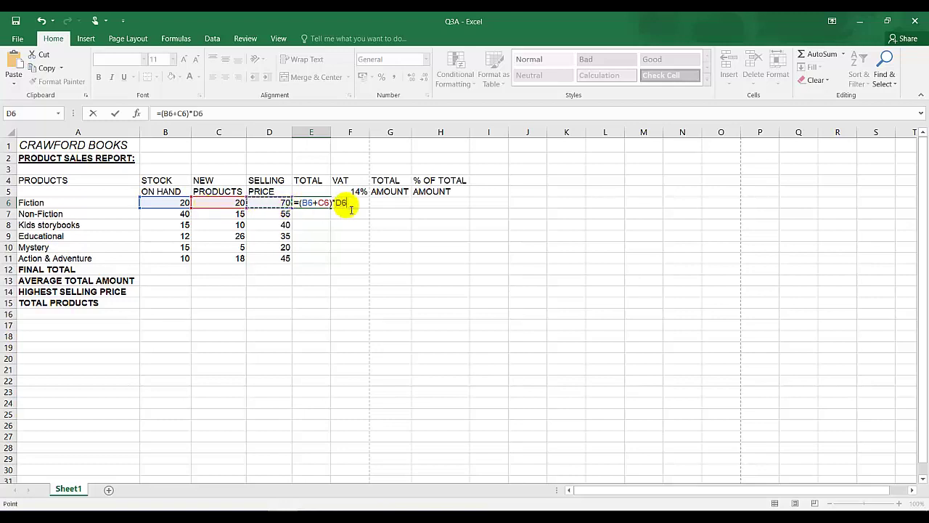
{"action": "key", "text": "Return"}
Step: Copy the TOTAL formula from E6 down through E11
{"action": "left_click", "coordinate": [320, 204]}
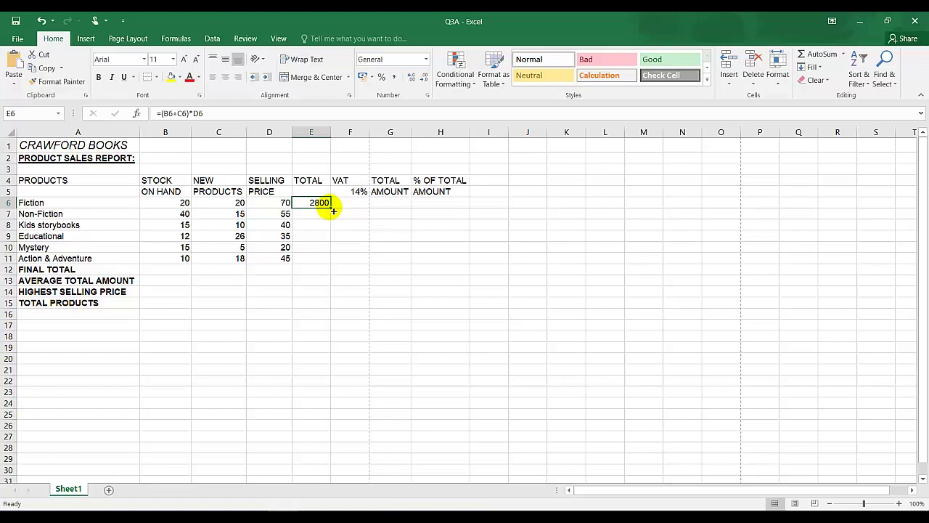
{"action": "left_click_drag", "start_coordinate": [333, 211], "coordinate": [334, 211]}
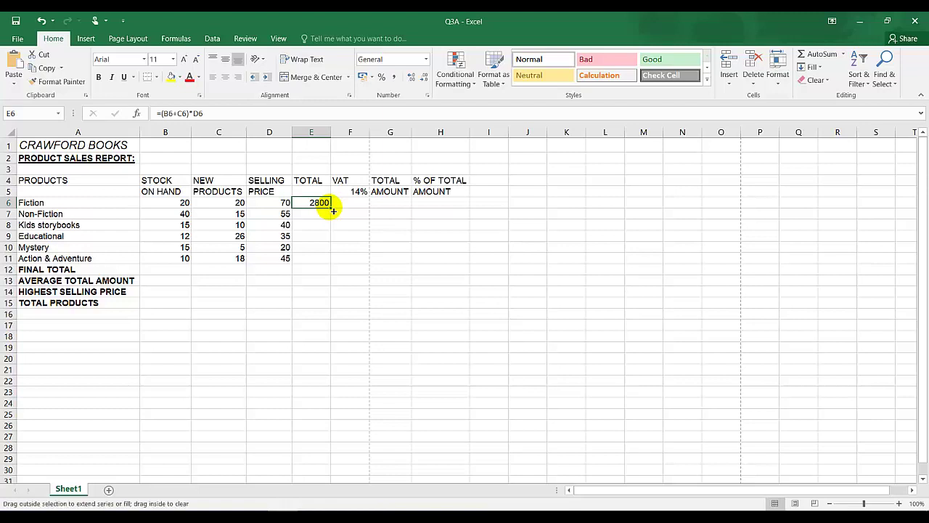
{"action": "left_click_drag", "start_coordinate": [334, 211], "coordinate": [335, 265]}
Step: Consult the VAT instruction in the Q3 PDF in Adobe Reader, and try the formula =E6*F5 in F6 in Excel for Fiction
{"action": "left_click", "coordinate": [357, 207]}
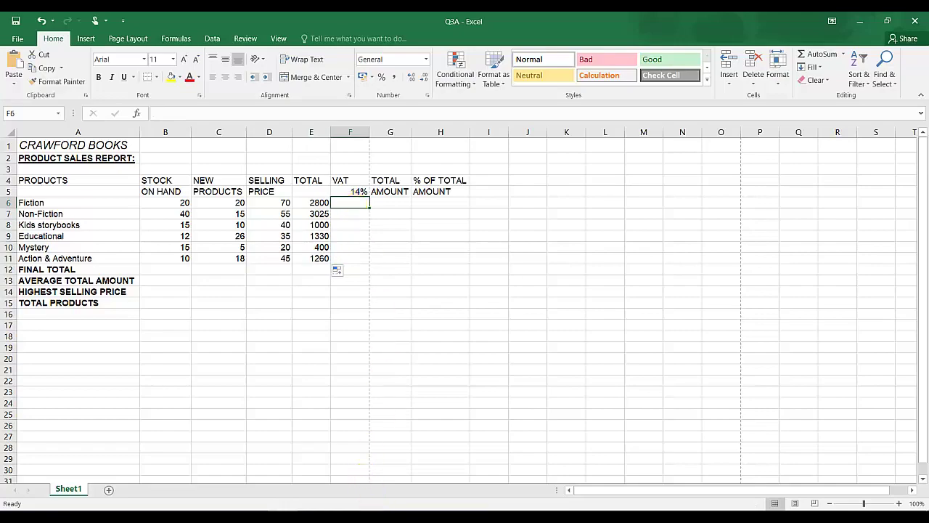
{"action": "key", "text": "alt+Tab"}
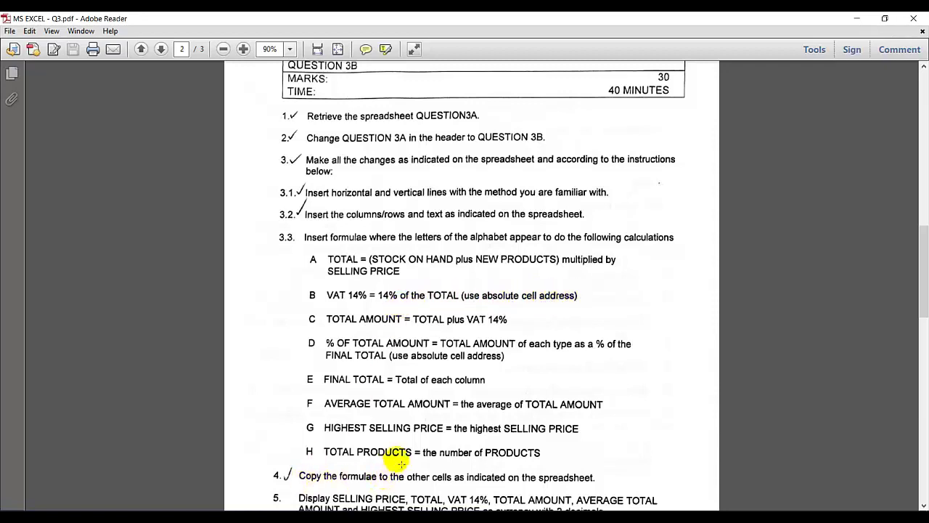
{"action": "key", "text": "alt+Tab"}
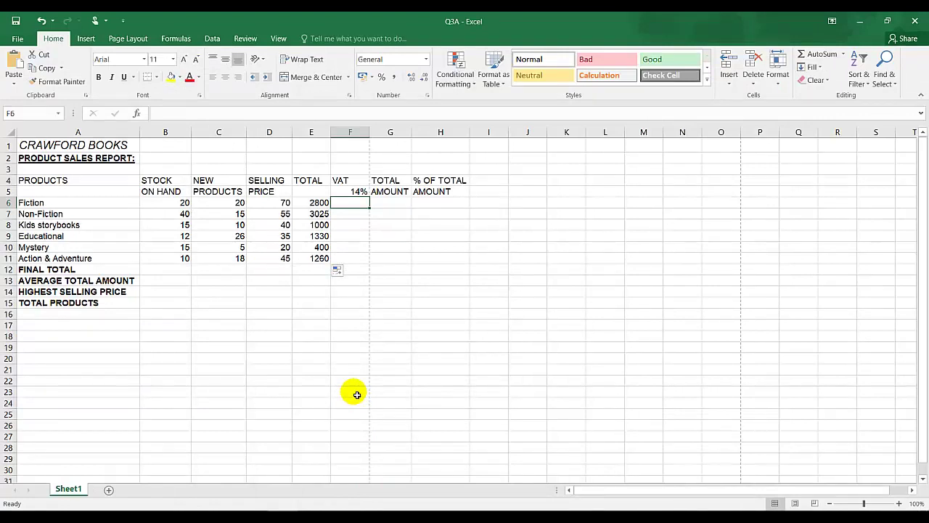
{"action": "type", "text": "="}
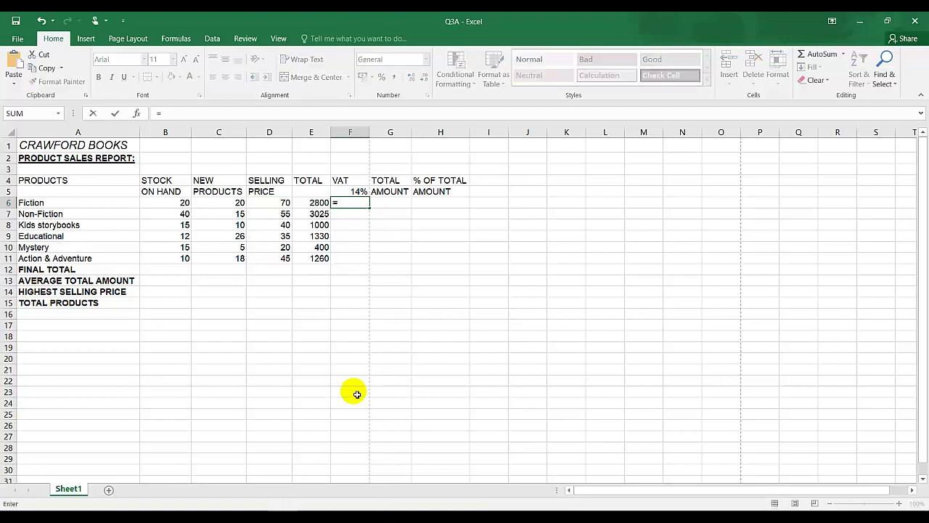
{"action": "left_click", "coordinate": [323, 205]}
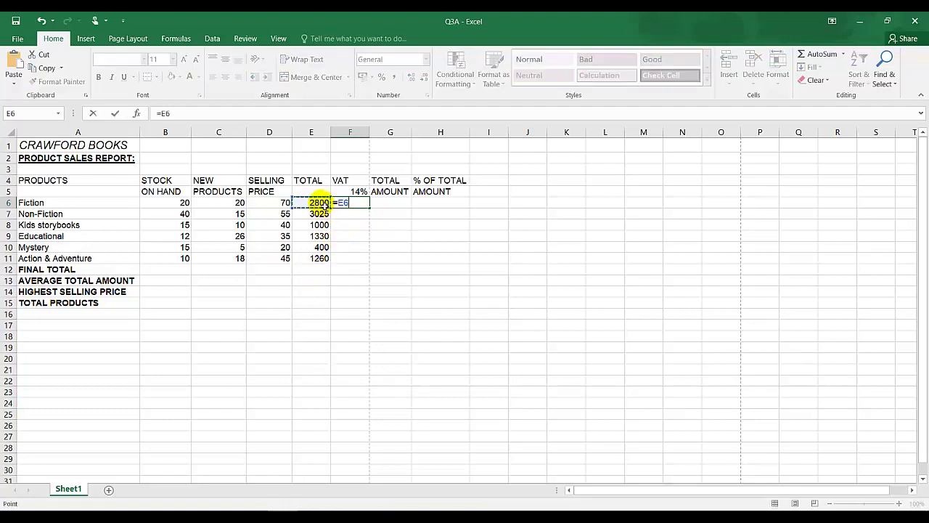
{"action": "type", "text": "*"}
{"action": "left_click", "coordinate": [365, 192]}
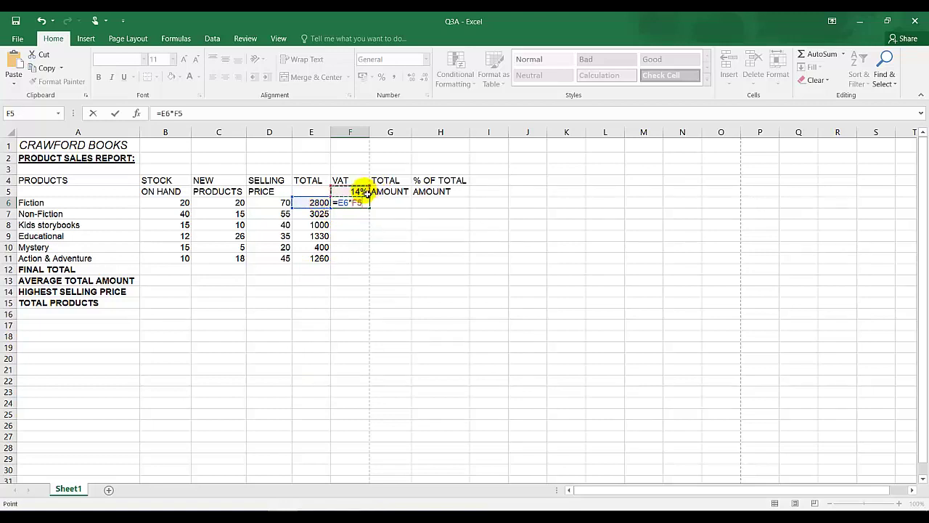
{"action": "key", "text": "Return"}
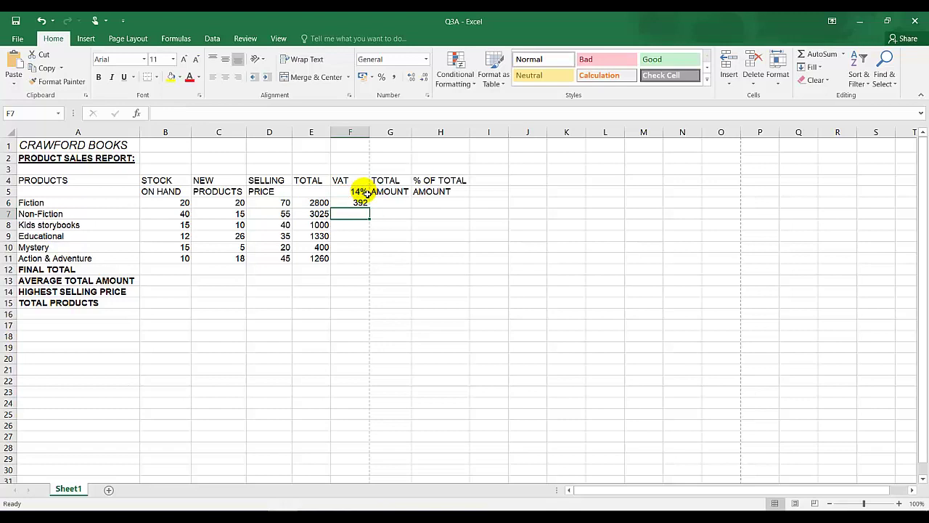
Step: Copy the VAT formula from F6 down through F11 and autofit the width of column F
{"action": "left_click", "coordinate": [360, 204]}
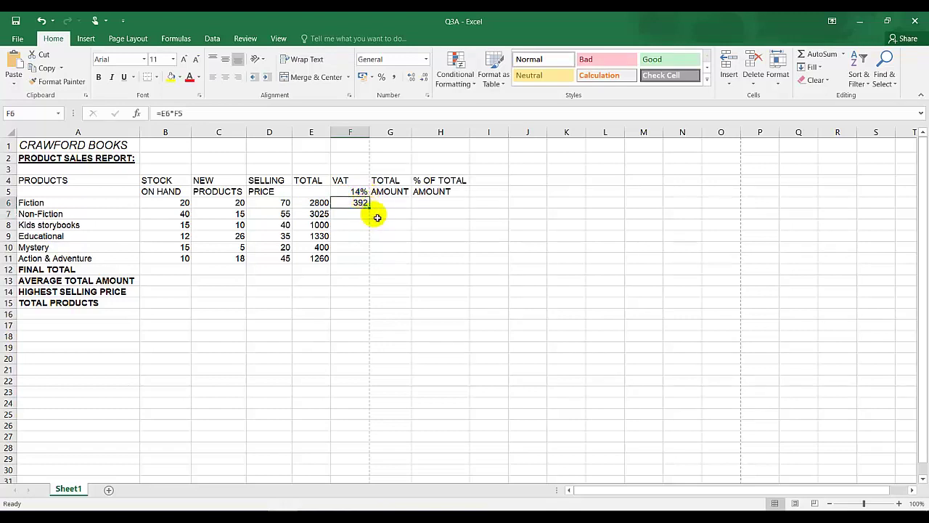
{"action": "left_click_drag", "start_coordinate": [370, 208], "coordinate": [371, 268]}
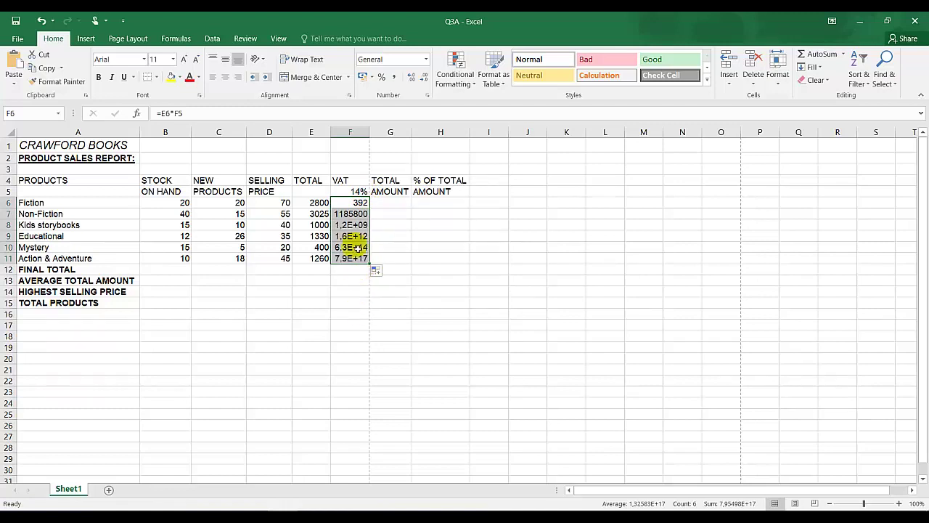
{"action": "double_click", "coordinate": [370, 131]}
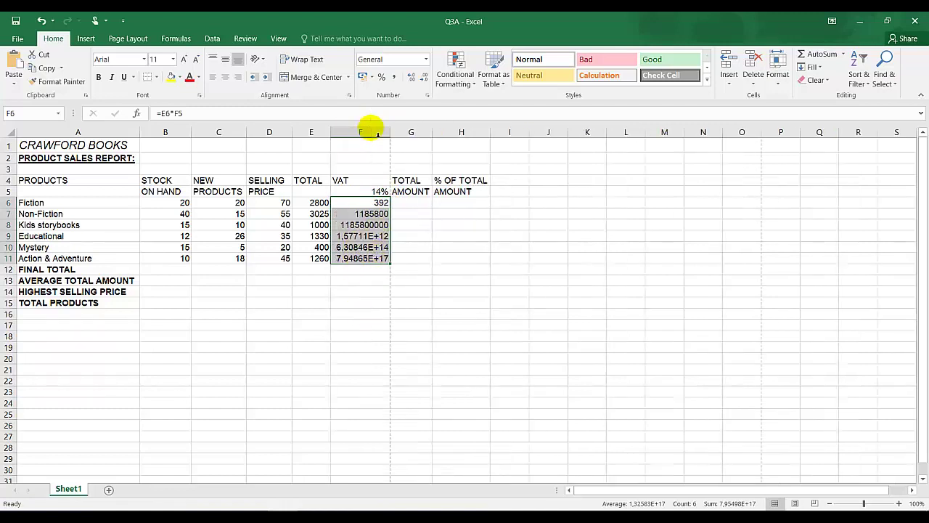
Step: Examine the cell references in the copied VAT formulas in F7:F11 against the VAT rate cell F5
{"action": "left_click", "coordinate": [385, 290]}
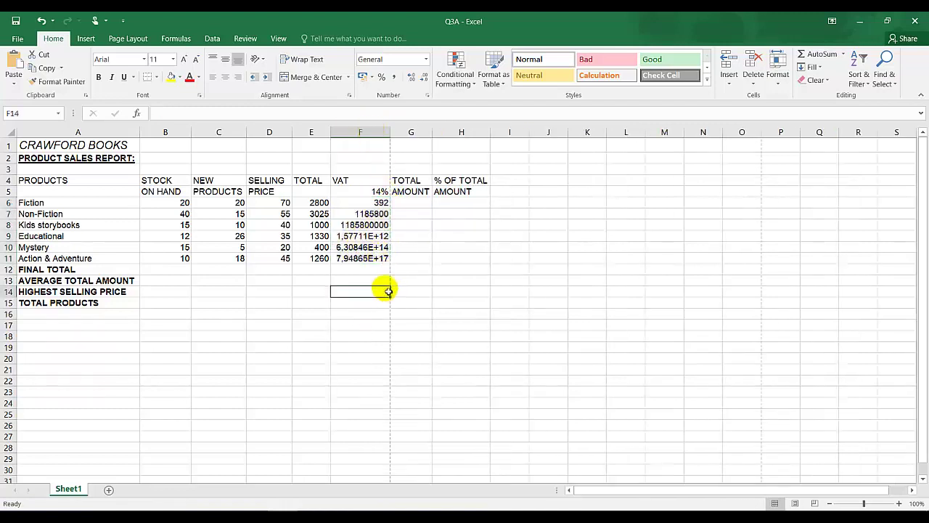
{"action": "key", "text": "Up"}
{"action": "key", "text": "Up"}
{"action": "key", "text": "Up"}
{"action": "key", "text": "Up"}
{"action": "key", "text": "Up"}
{"action": "key", "text": "Up"}
{"action": "key", "text": "Up"}
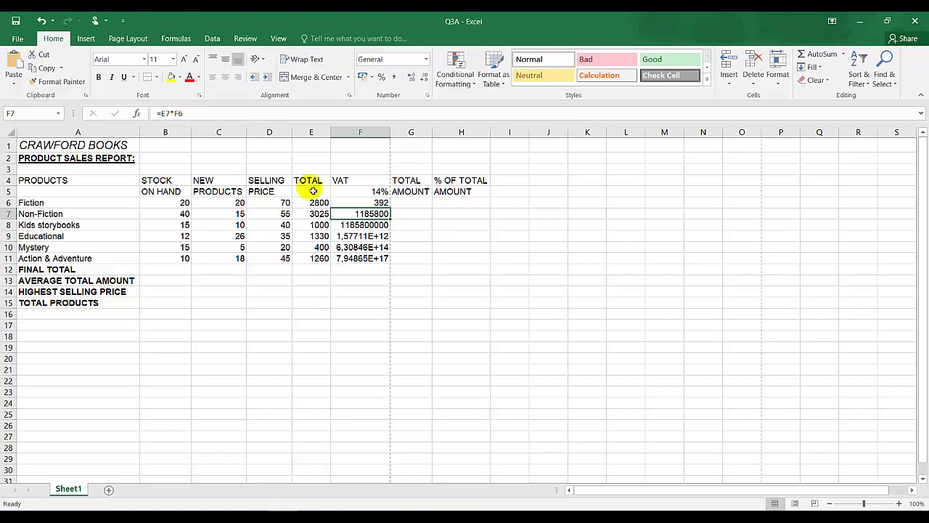
{"action": "left_click", "coordinate": [369, 193]}
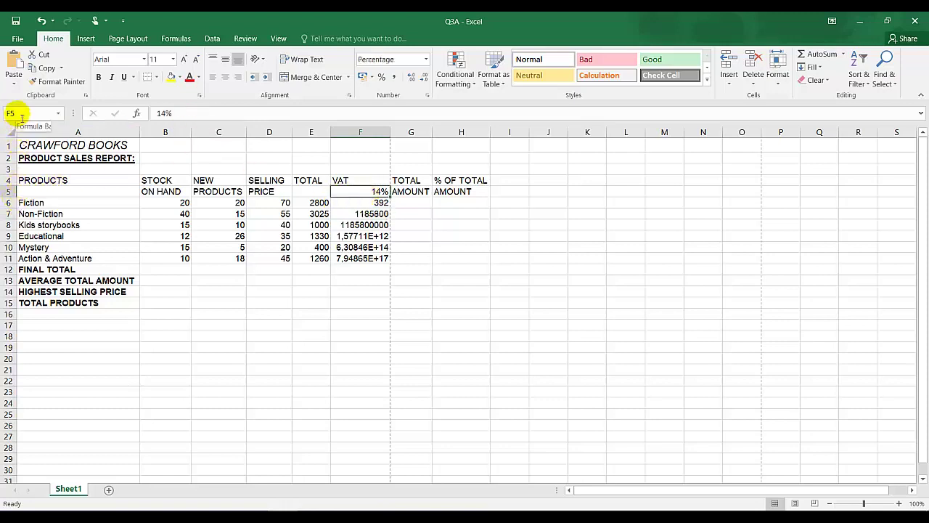
{"action": "left_click", "coordinate": [378, 214]}
{"action": "double_click", "coordinate": [378, 214]}
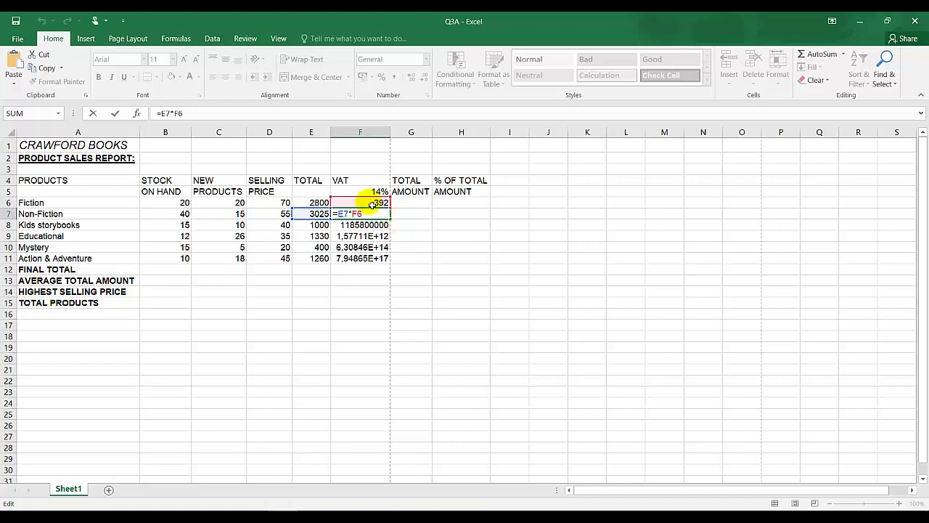
{"action": "left_click", "coordinate": [356, 247]}
{"action": "left_click", "coordinate": [367, 226]}
{"action": "double_click", "coordinate": [367, 227]}
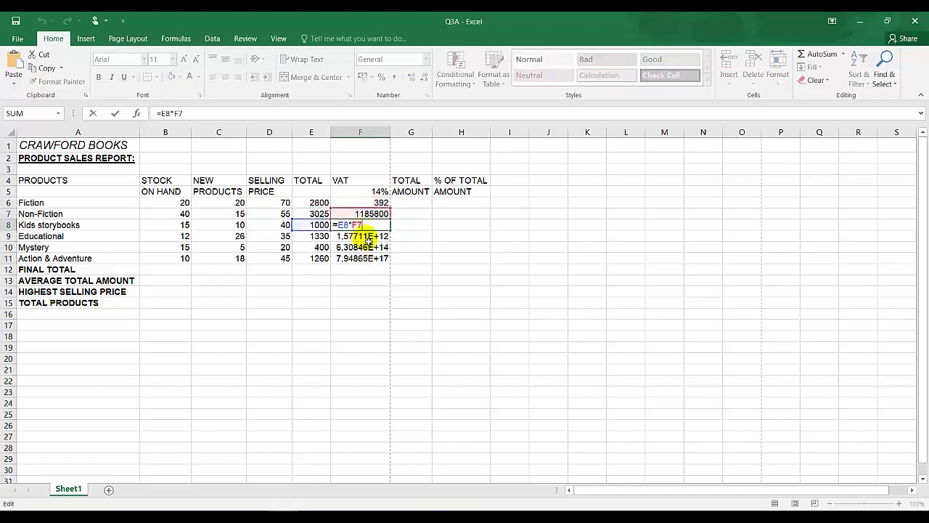
{"action": "left_click", "coordinate": [368, 238]}
{"action": "double_click", "coordinate": [369, 238]}
{"action": "left_click", "coordinate": [367, 259]}
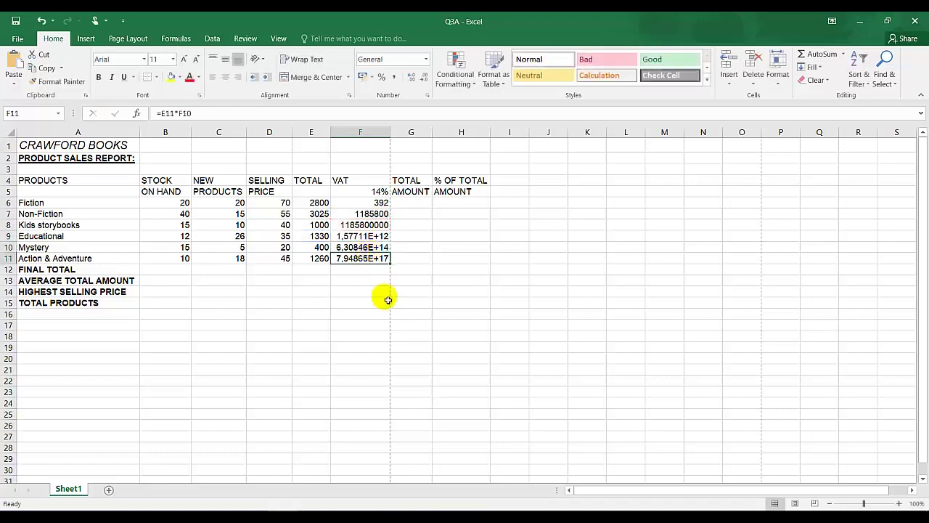
{"action": "left_click", "coordinate": [379, 309]}
Step: Clear the VAT formulas from F6:F11
{"action": "left_click_drag", "start_coordinate": [378, 203], "coordinate": [377, 263]}
{"action": "key", "text": "Delete"}
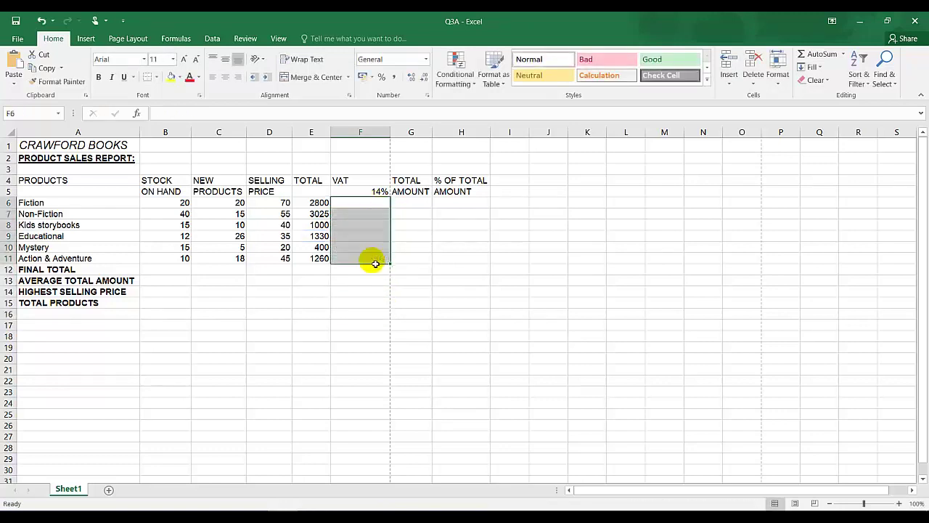
Step: Enter =E6*$F$5 in F6 for the Fiction VAT, with an absolute reference to the rate cell
{"action": "left_click", "coordinate": [374, 204]}
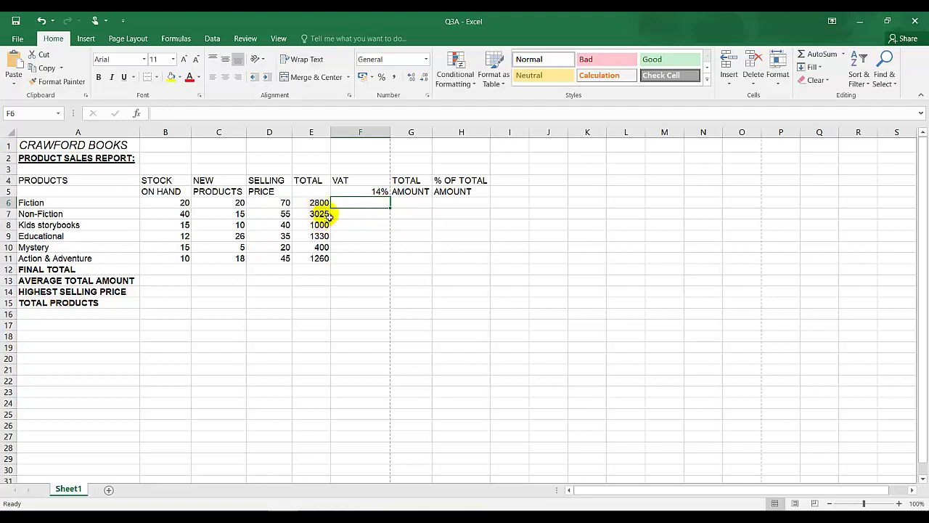
{"action": "left_click", "coordinate": [381, 192]}
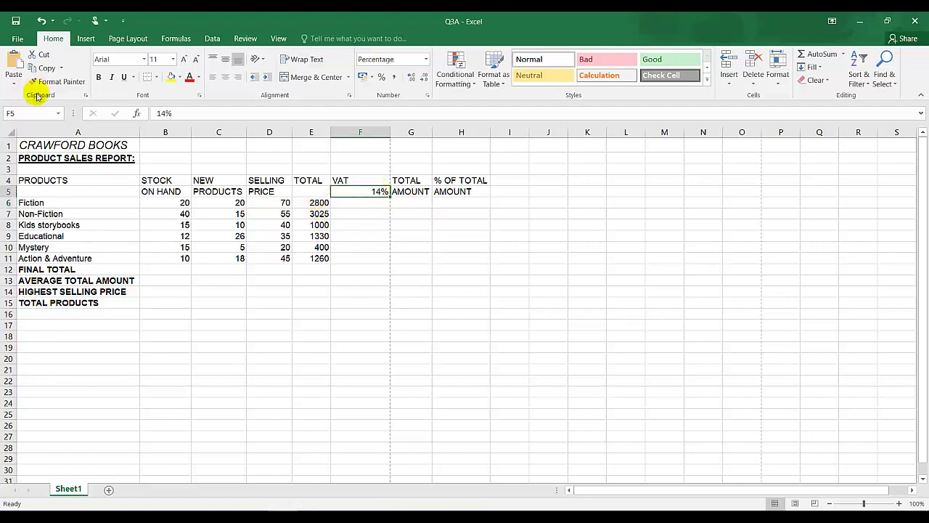
{"action": "left_click", "coordinate": [340, 205]}
{"action": "type", "text": "="}
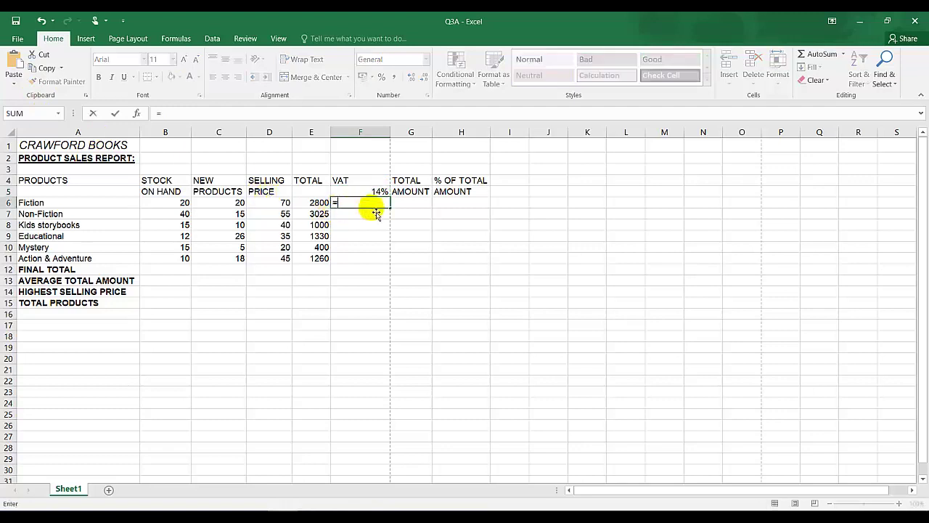
{"action": "left_click", "coordinate": [320, 205]}
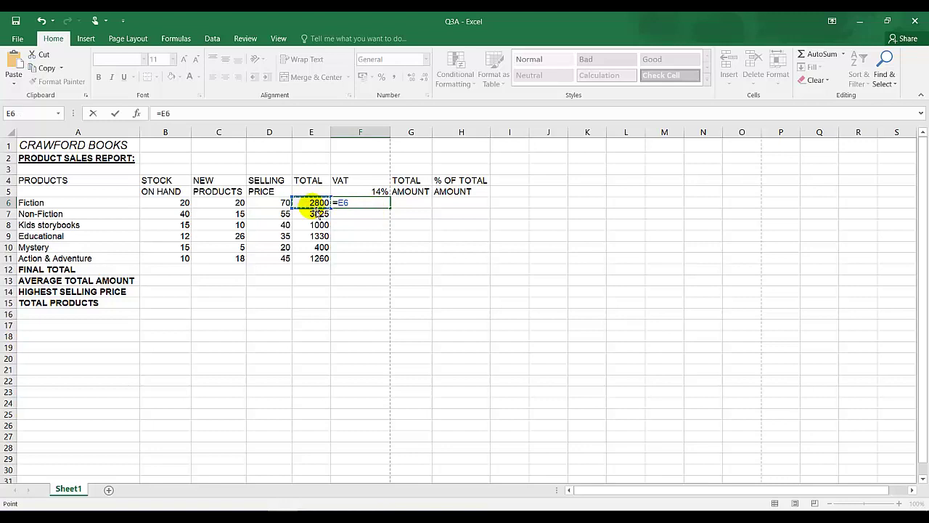
{"action": "type", "text": "*"}
{"action": "left_click", "coordinate": [380, 193]}
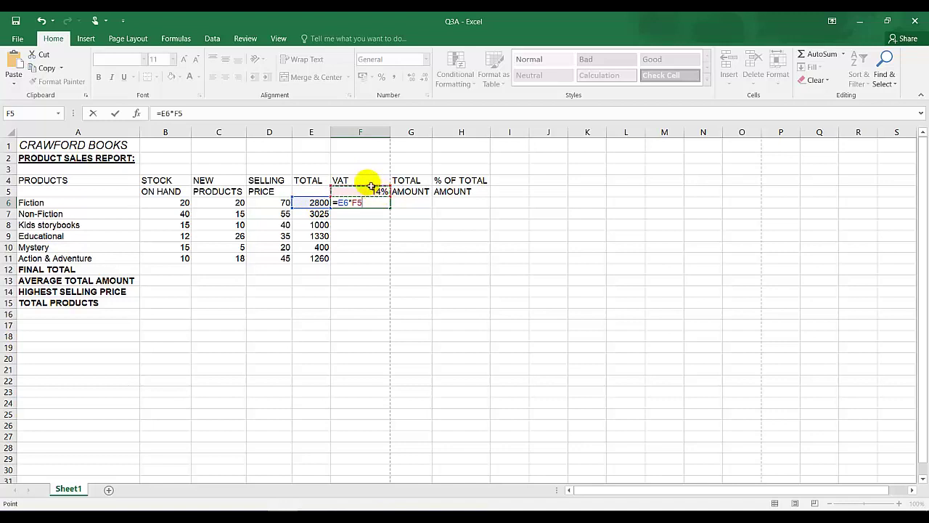
{"action": "key", "text": "F4"}
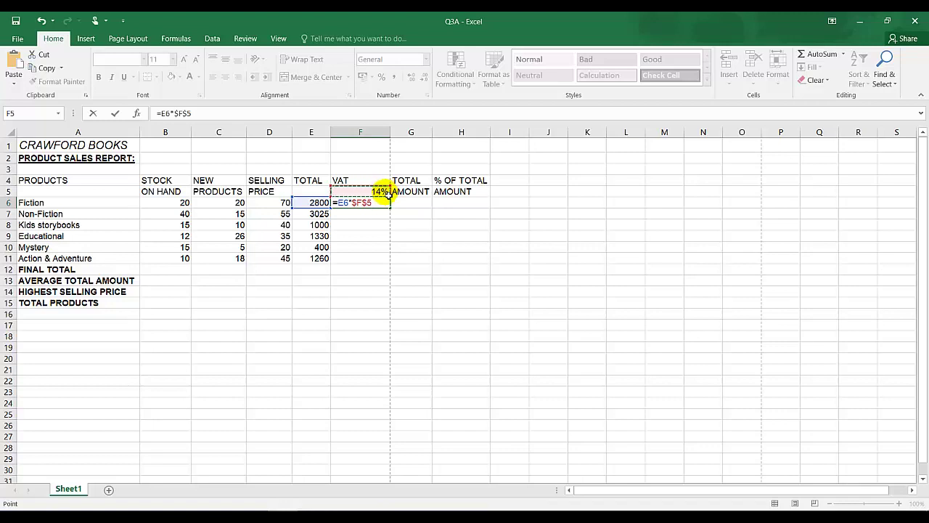
{"action": "key", "text": "Return"}
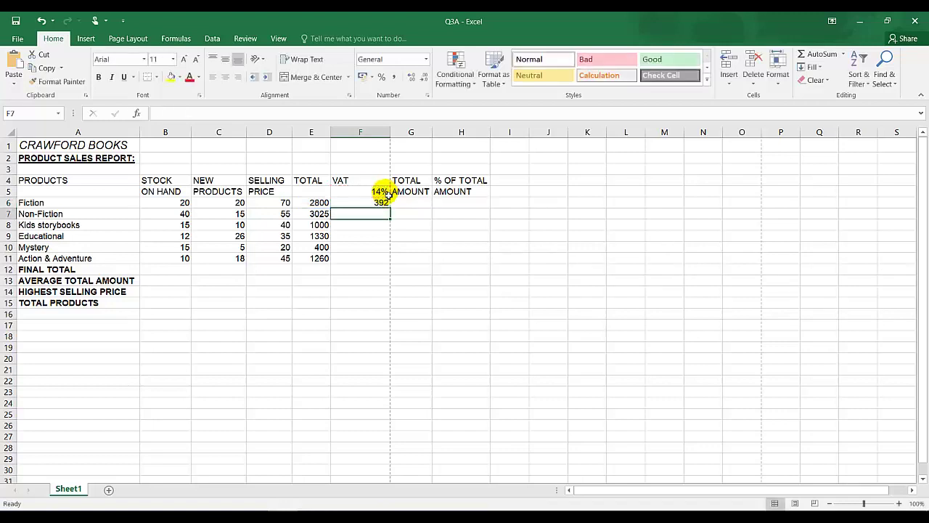
Step: Copy the VAT formula with the absolute reference from F6 down through F11
{"action": "left_click", "coordinate": [385, 204]}
{"action": "left_click_drag", "start_coordinate": [391, 209], "coordinate": [392, 266]}
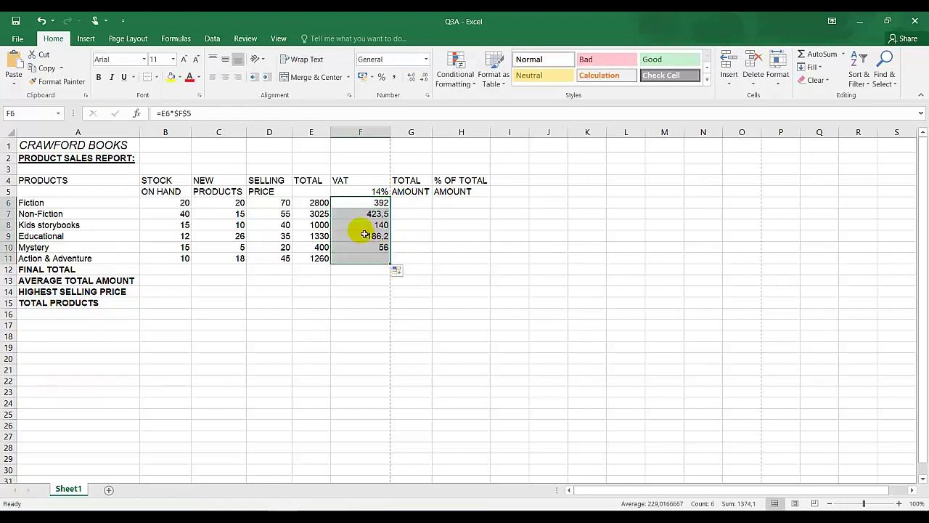
{"action": "left_click", "coordinate": [363, 270]}
Step: Check the cell references in the copied VAT formulas in F7:F11, including the absolute reference to F5
{"action": "left_click", "coordinate": [372, 213]}
{"action": "double_click", "coordinate": [370, 213]}
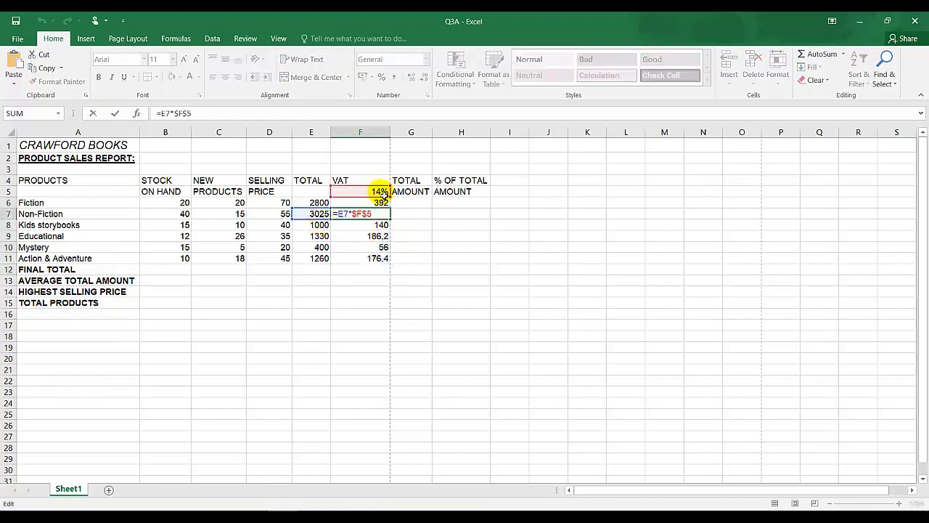
{"action": "left_click", "coordinate": [380, 226]}
{"action": "double_click", "coordinate": [379, 226]}
{"action": "left_click", "coordinate": [381, 240]}
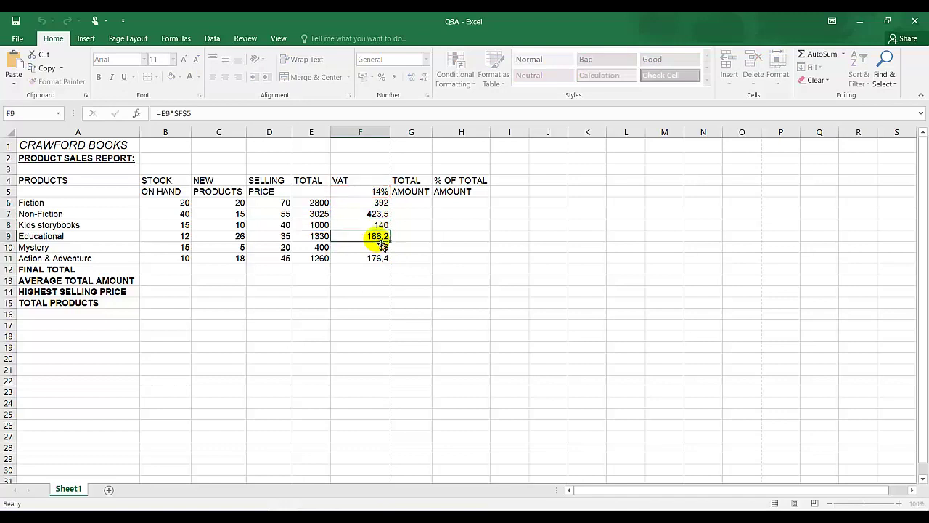
{"action": "double_click", "coordinate": [381, 239]}
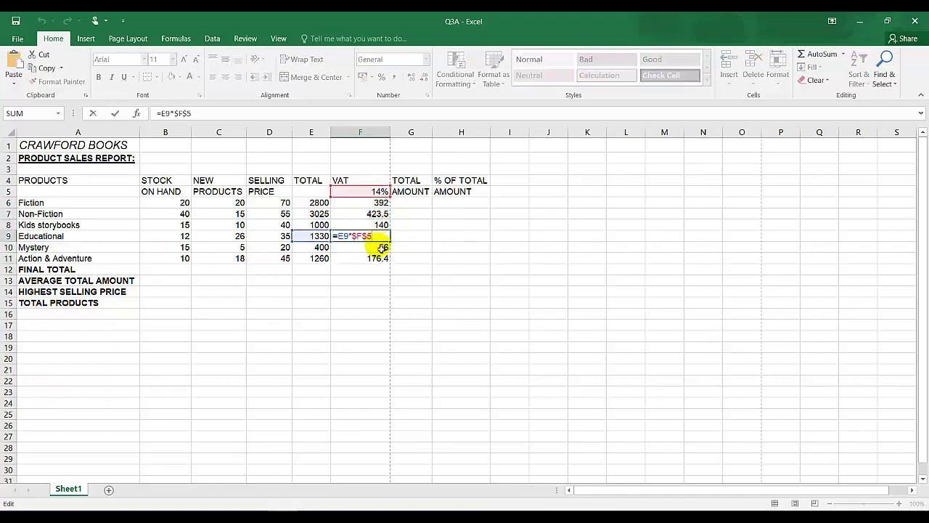
{"action": "left_click", "coordinate": [380, 246]}
{"action": "double_click", "coordinate": [380, 247]}
{"action": "left_click", "coordinate": [379, 259]}
{"action": "double_click", "coordinate": [378, 259]}
{"action": "left_click", "coordinate": [421, 215]}
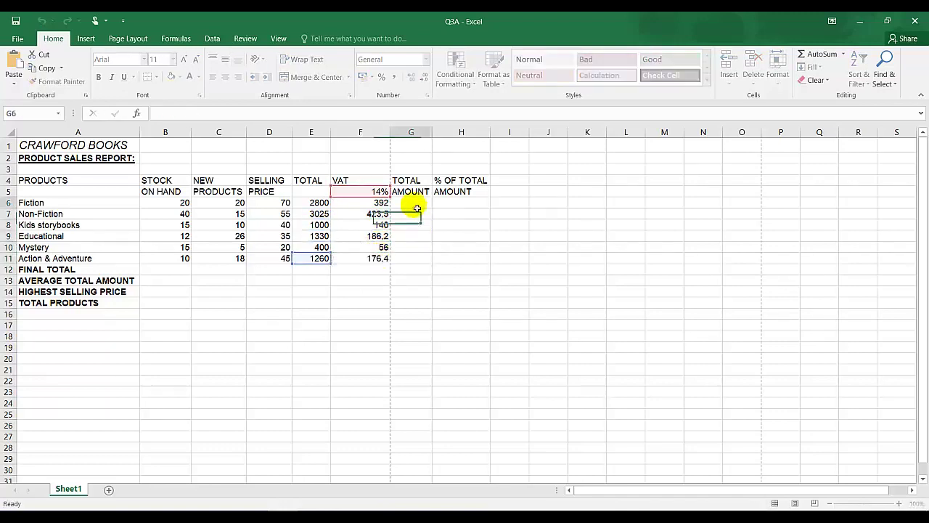
{"action": "left_click", "coordinate": [426, 269]}
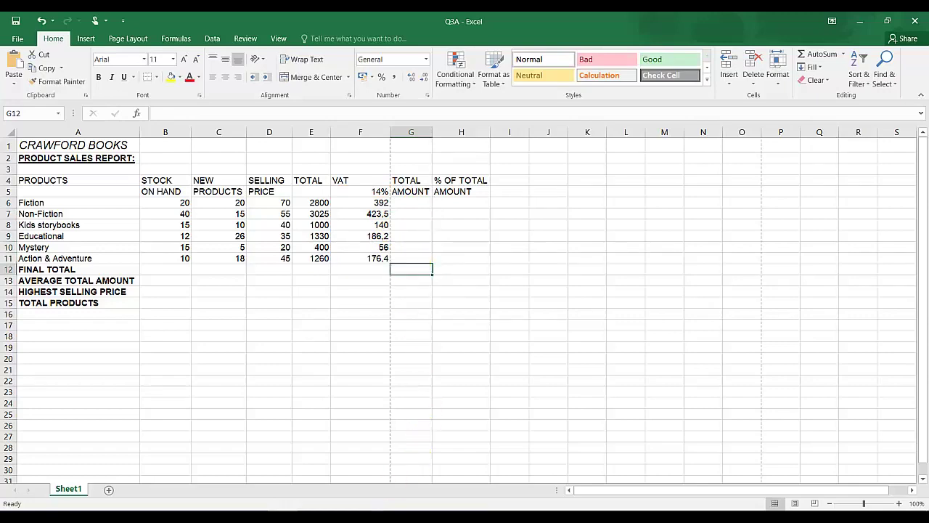
Step: Consult the TOTAL AMOUNT instruction in the PDF in Adobe Reader, and use AutoSum in Excel to add E6:F6 into G6
{"action": "left_click", "coordinate": [374, 510]}
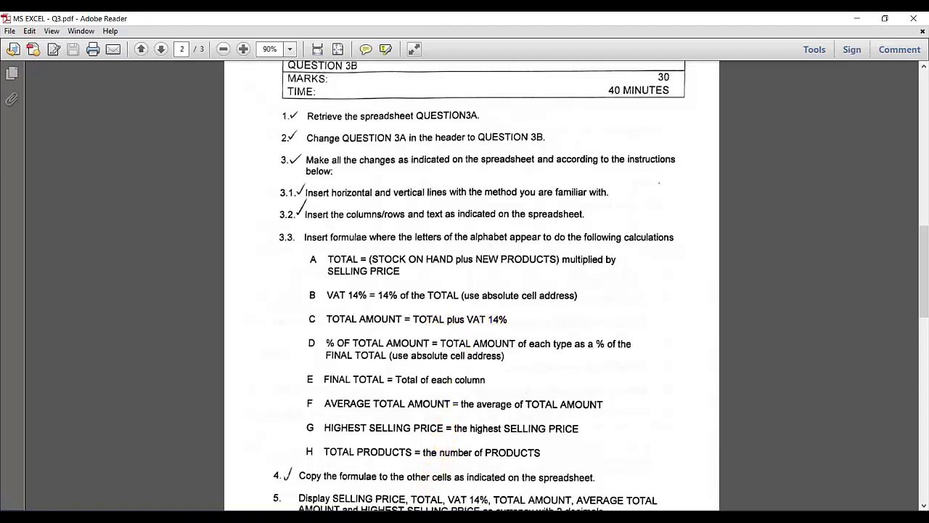
{"action": "key", "text": "alt+Tab"}
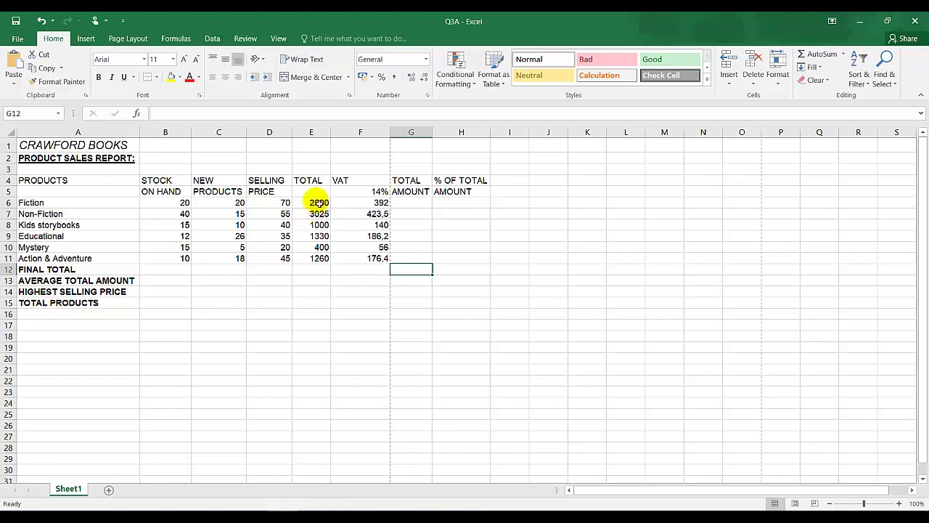
{"action": "left_click", "coordinate": [392, 204]}
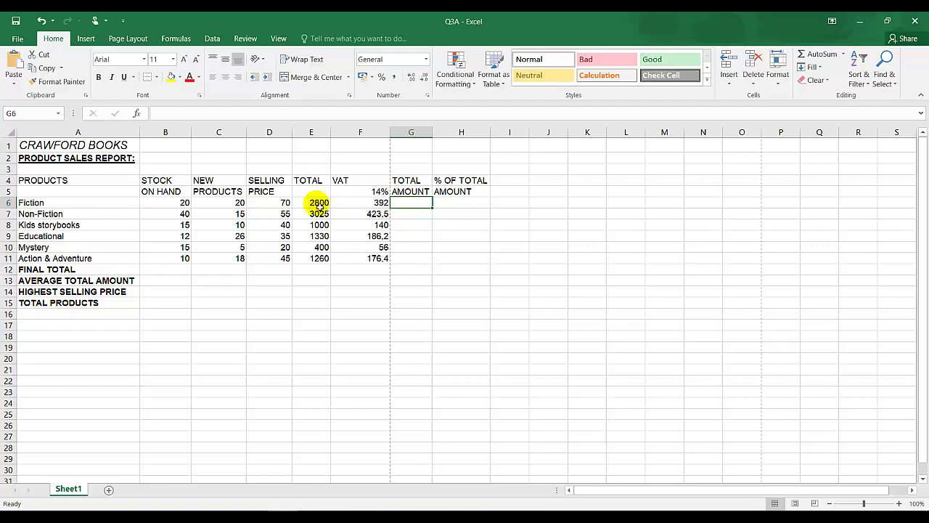
{"action": "left_click_drag", "start_coordinate": [319, 206], "coordinate": [412, 202]}
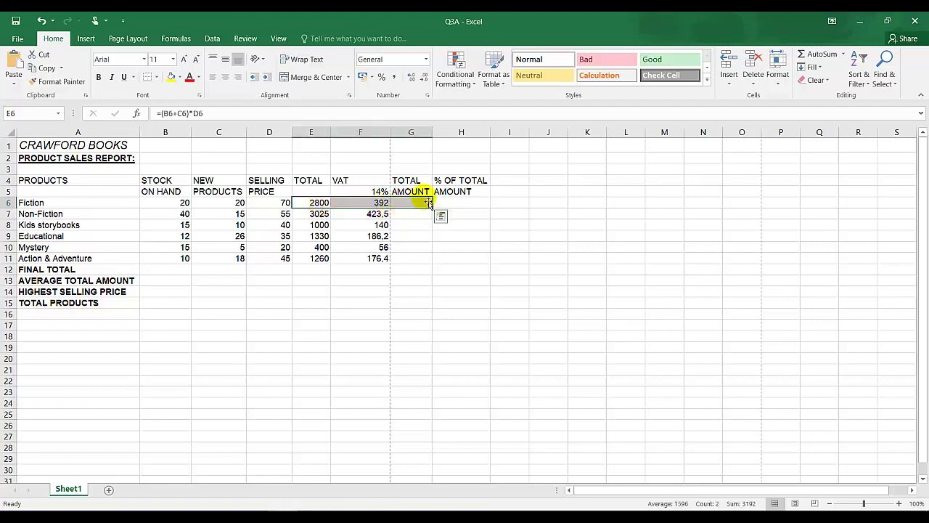
{"action": "left_click", "coordinate": [820, 58]}
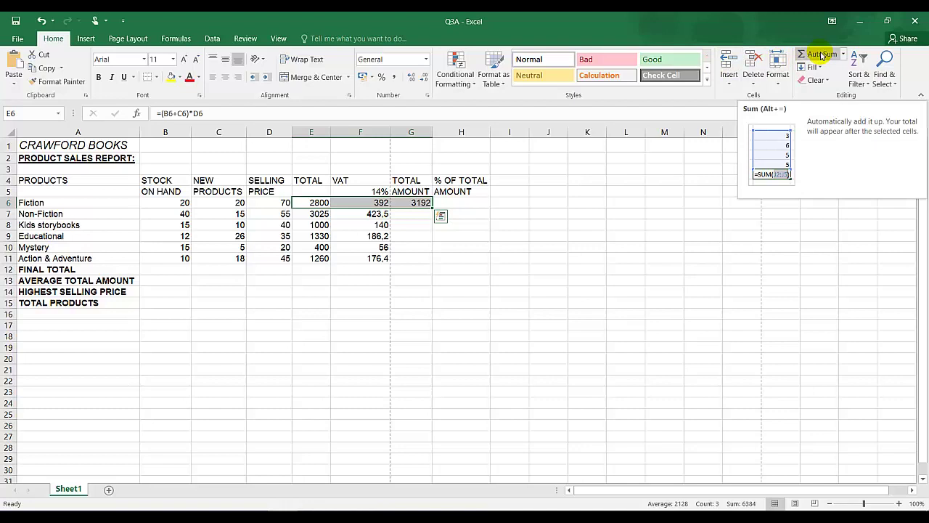
Step: Copy the TOTAL AMOUNT formula from G6 down through G11
{"action": "left_click", "coordinate": [415, 245]}
{"action": "left_click", "coordinate": [416, 201]}
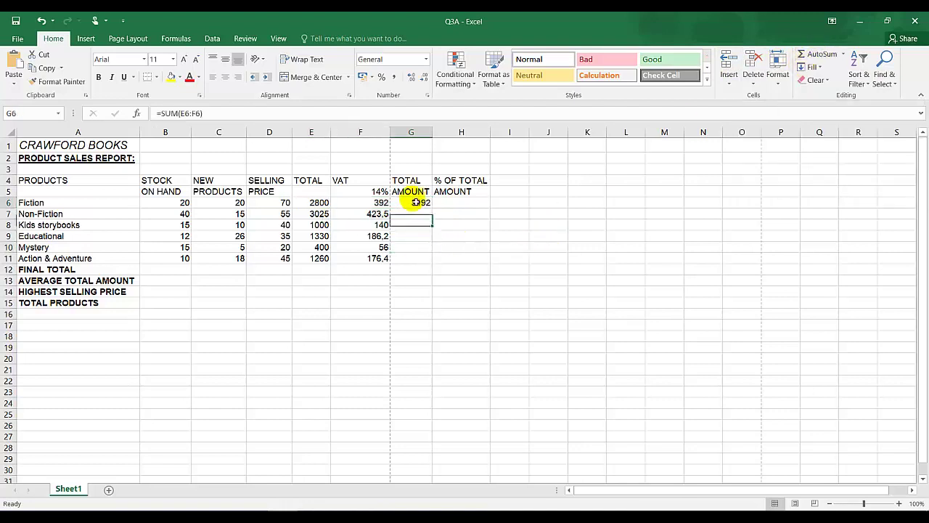
{"action": "left_click_drag", "start_coordinate": [432, 207], "coordinate": [438, 268]}
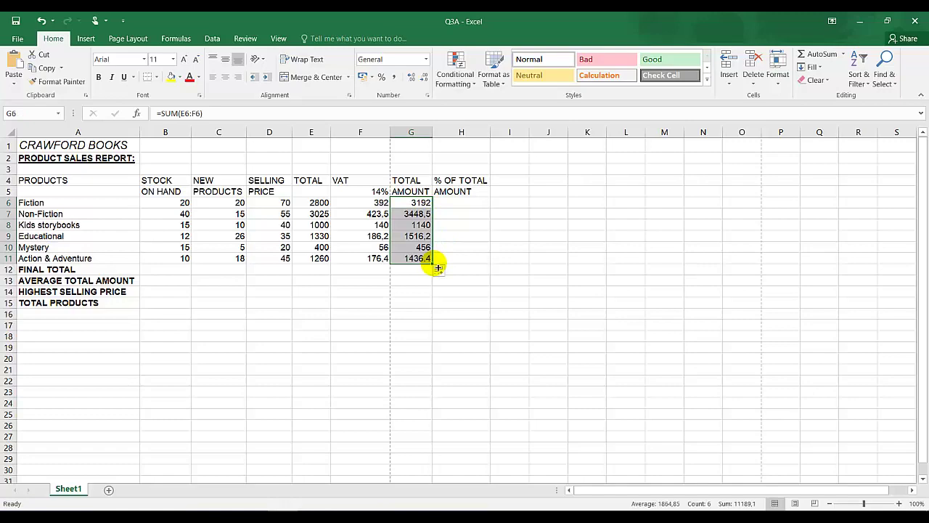
{"action": "left_click", "coordinate": [461, 212]}
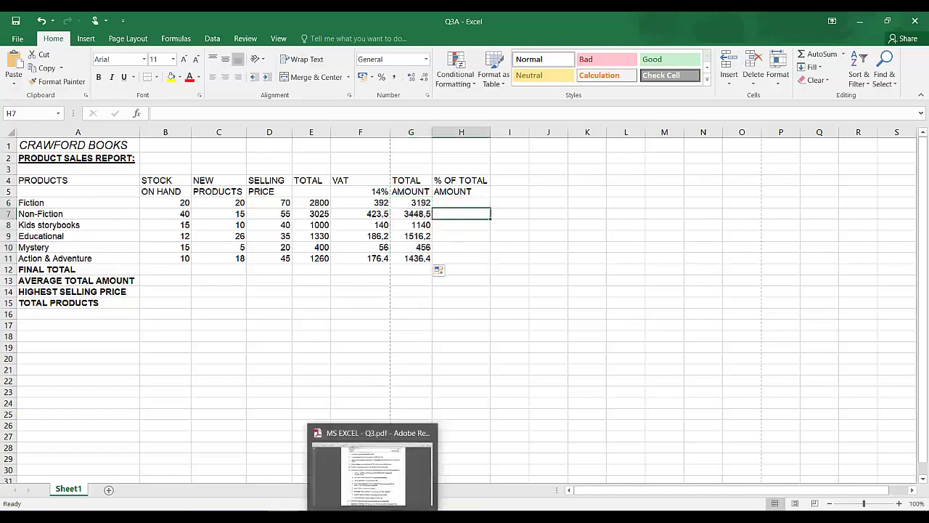
Step: Consult the FINAL TOTAL instruction in the PDF in Adobe Reader, and use AutoSum in Excel to add B6:B11 into B12
{"action": "left_click", "coordinate": [385, 494]}
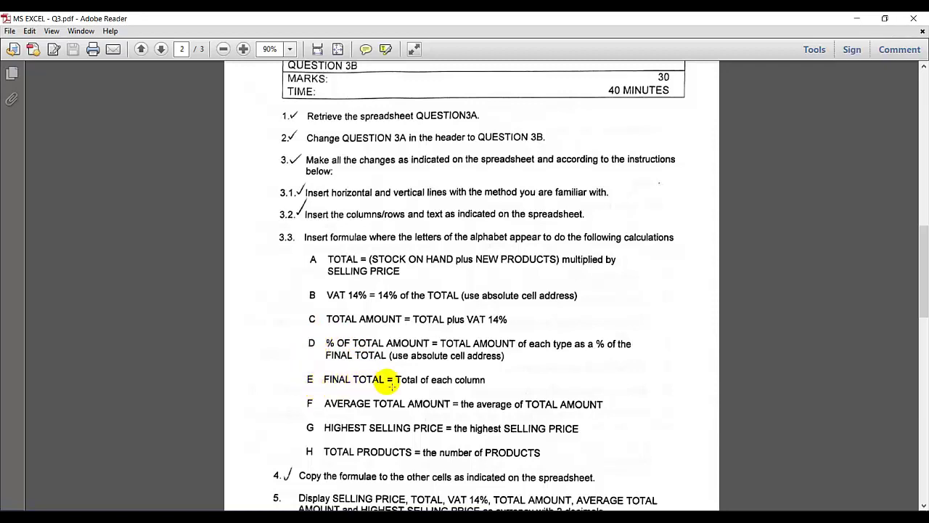
{"action": "left_click", "coordinate": [218, 519]}
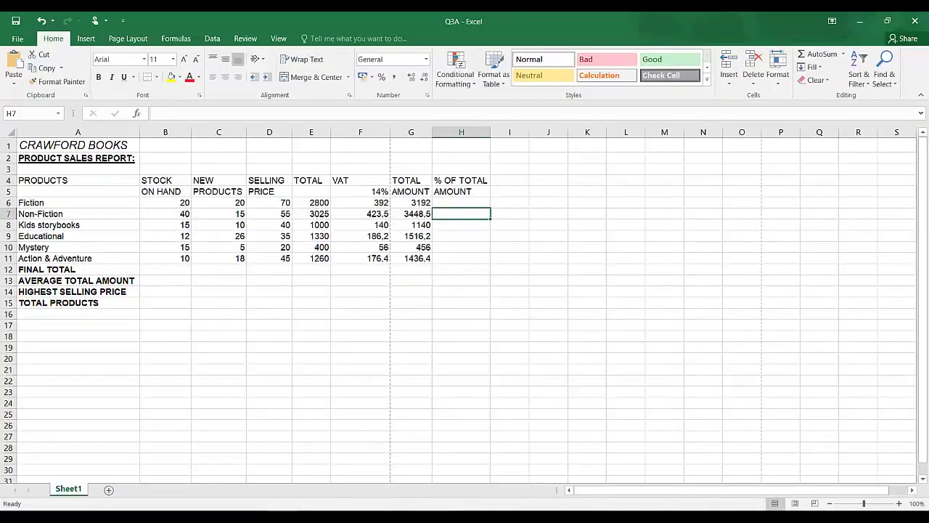
{"action": "left_click", "coordinate": [218, 519]}
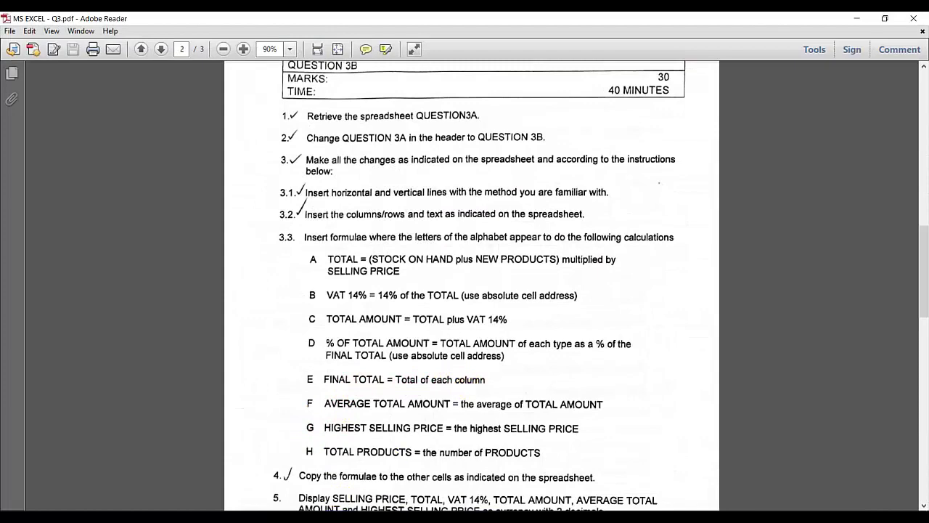
{"action": "left_click", "coordinate": [218, 519]}
{"action": "left_click", "coordinate": [173, 292]}
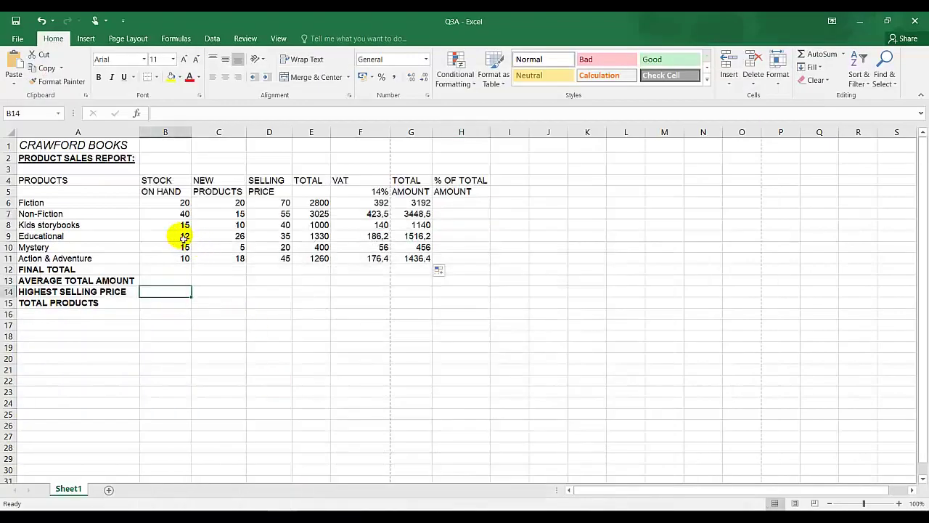
{"action": "left_click_drag", "start_coordinate": [185, 202], "coordinate": [185, 259]}
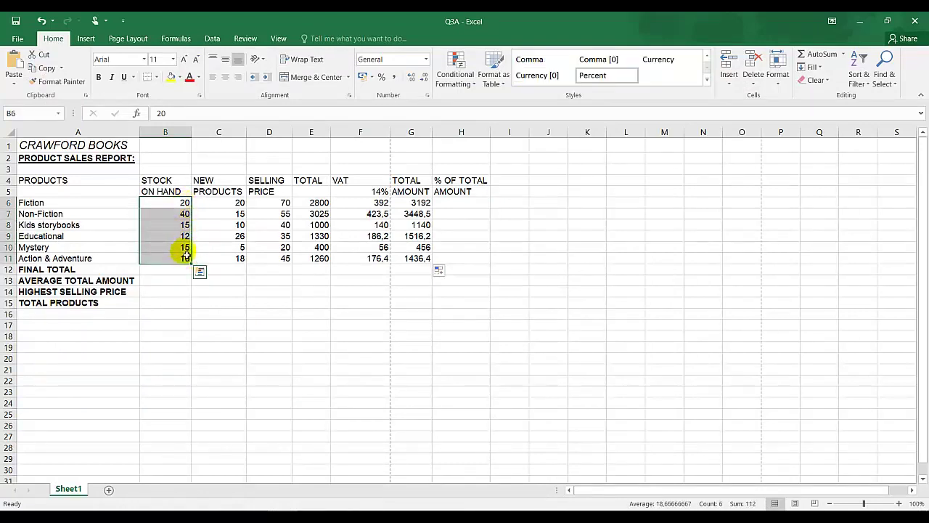
{"action": "left_click", "coordinate": [814, 58]}
{"action": "left_click", "coordinate": [167, 322]}
Step: Copy the FINAL TOTAL formula from B12 across through G12
{"action": "left_click", "coordinate": [179, 269]}
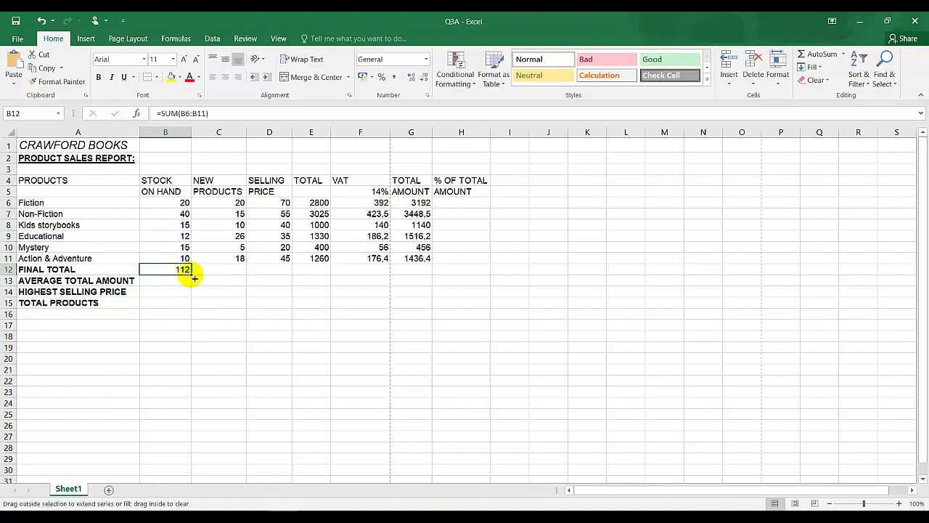
{"action": "left_click_drag", "start_coordinate": [194, 277], "coordinate": [415, 275]}
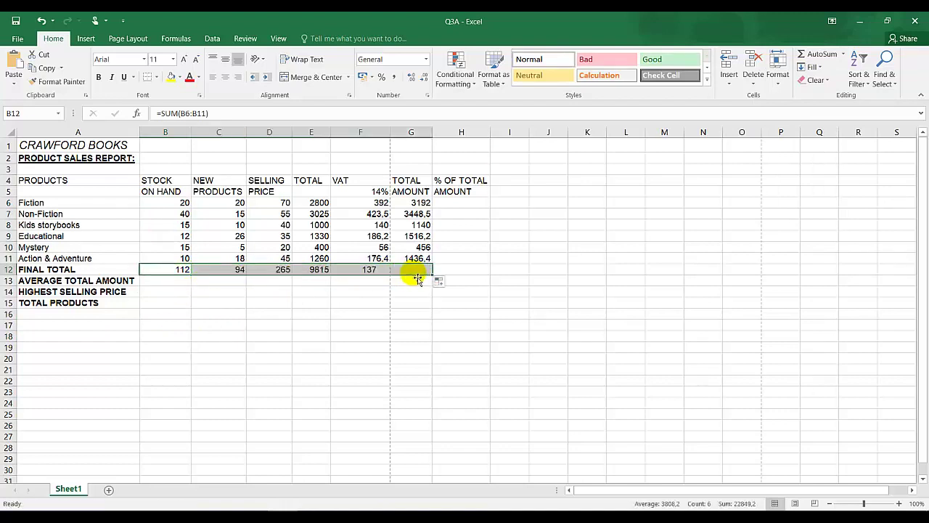
Step: Consult the % OF TOTAL AMOUNT instruction in the PDF in Adobe Reader, and enter =G6/$G$12 in H6 in Excel
{"action": "left_click", "coordinate": [455, 207]}
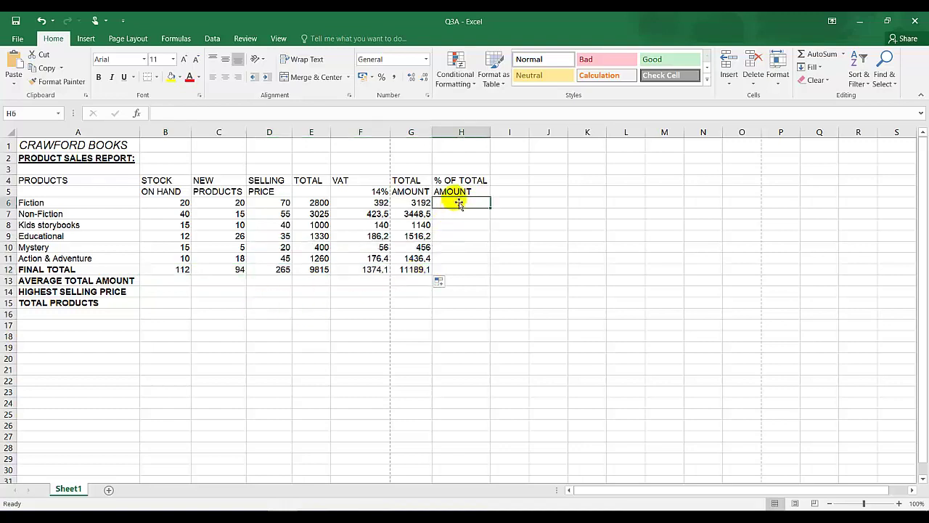
{"action": "mouse_move", "coordinate": [373, 517]}
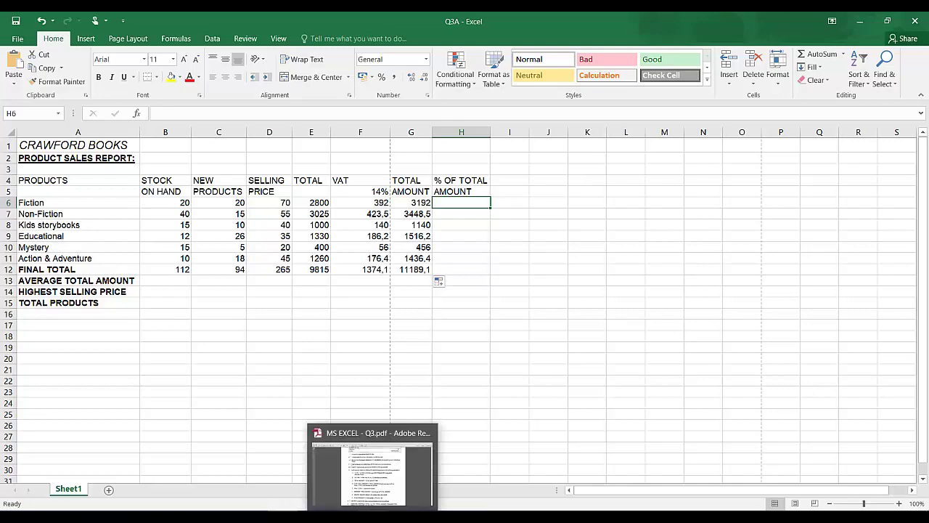
{"action": "left_click", "coordinate": [392, 468]}
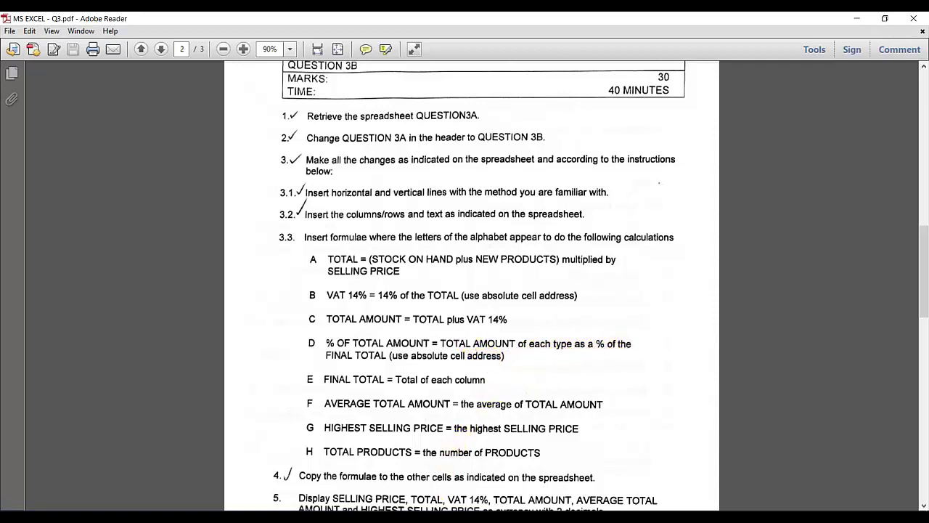
{"action": "key", "text": "alt+Tab"}
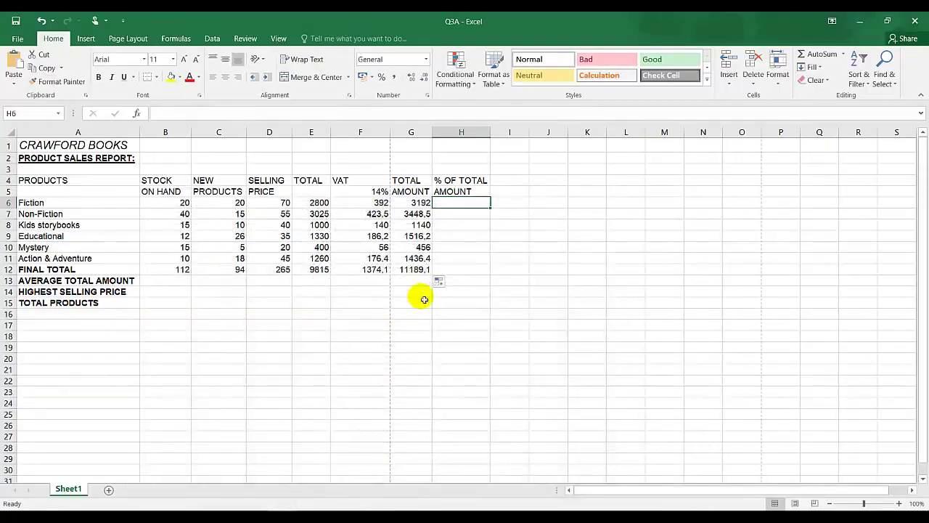
{"action": "type", "text": "="}
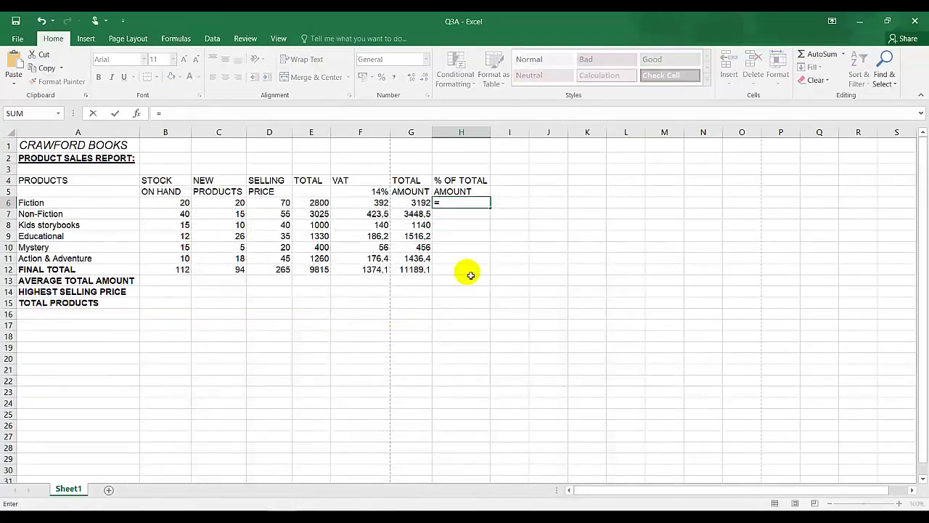
{"action": "left_click", "coordinate": [421, 204]}
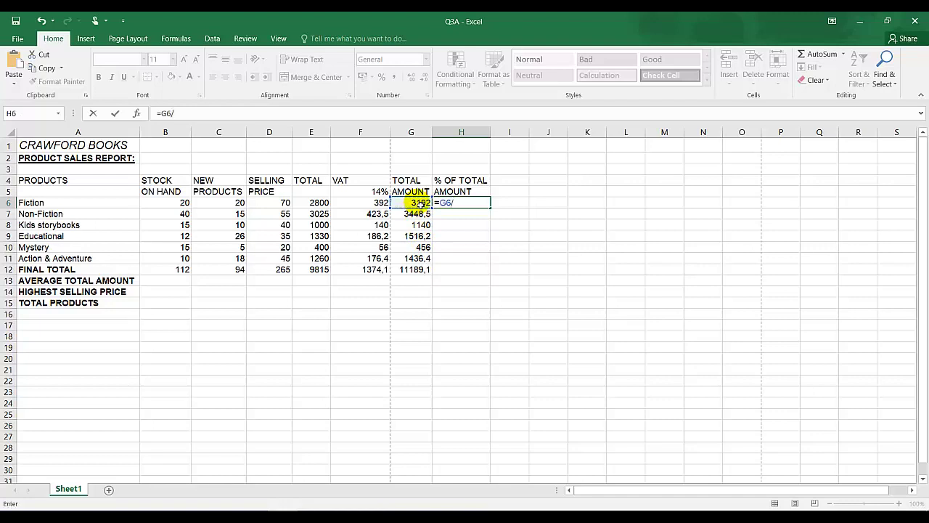
{"action": "left_click", "coordinate": [416, 274]}
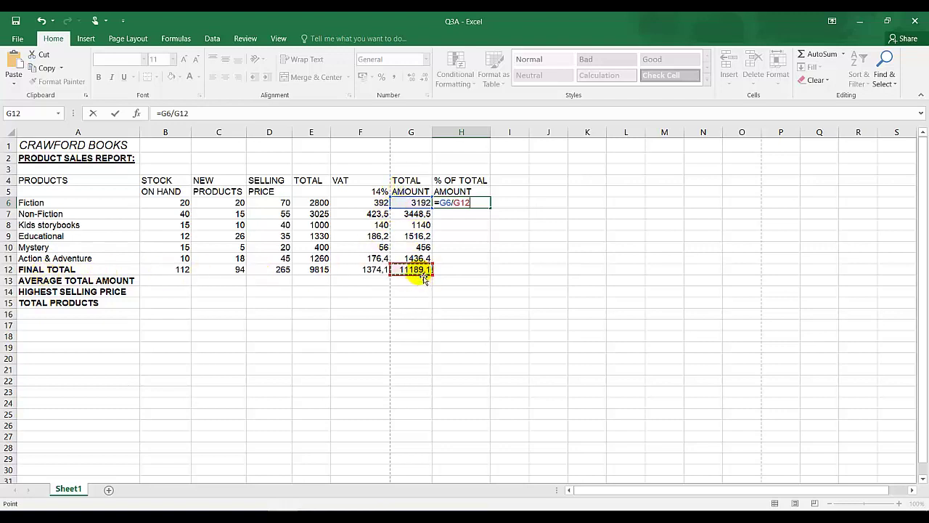
{"action": "key", "text": "F4"}
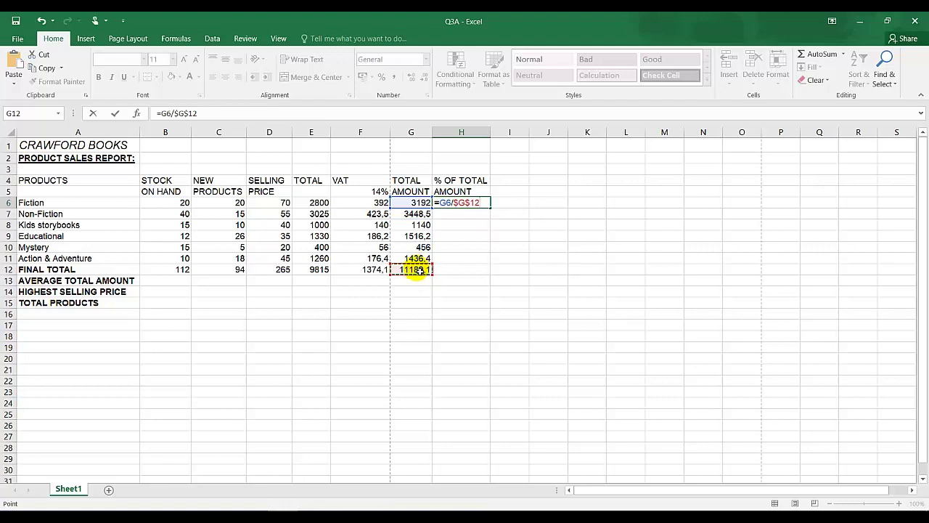
{"action": "key", "text": "Return"}
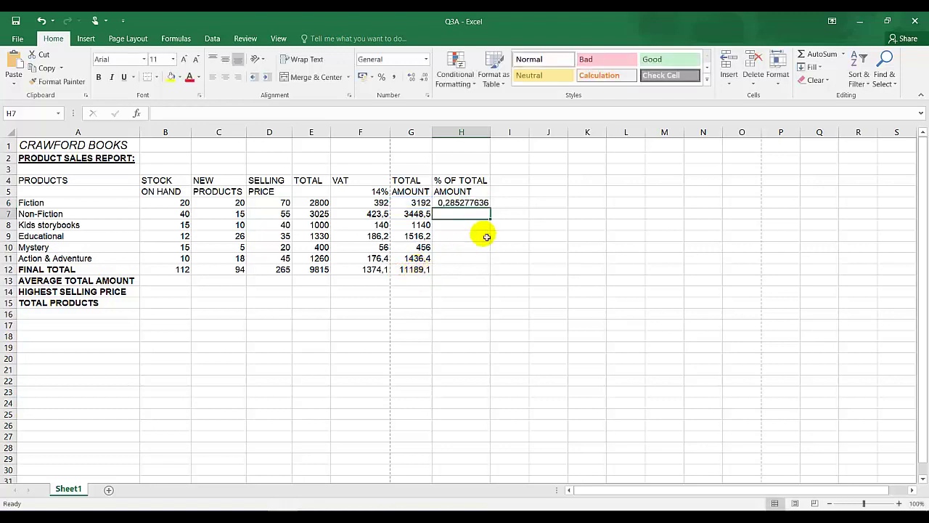
Step: Format the Fiction percentage in H6 as a percentage and copy it down through H12
{"action": "left_click", "coordinate": [466, 203]}
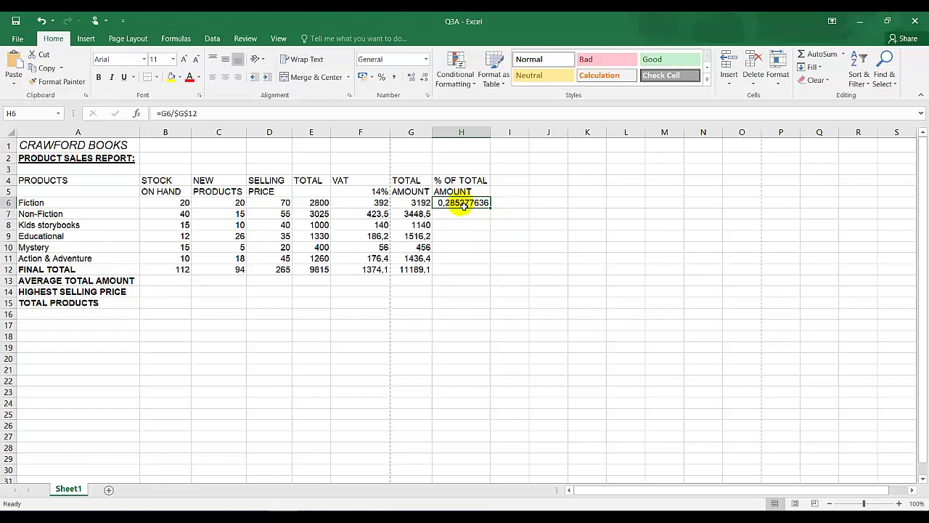
{"action": "left_click", "coordinate": [382, 78]}
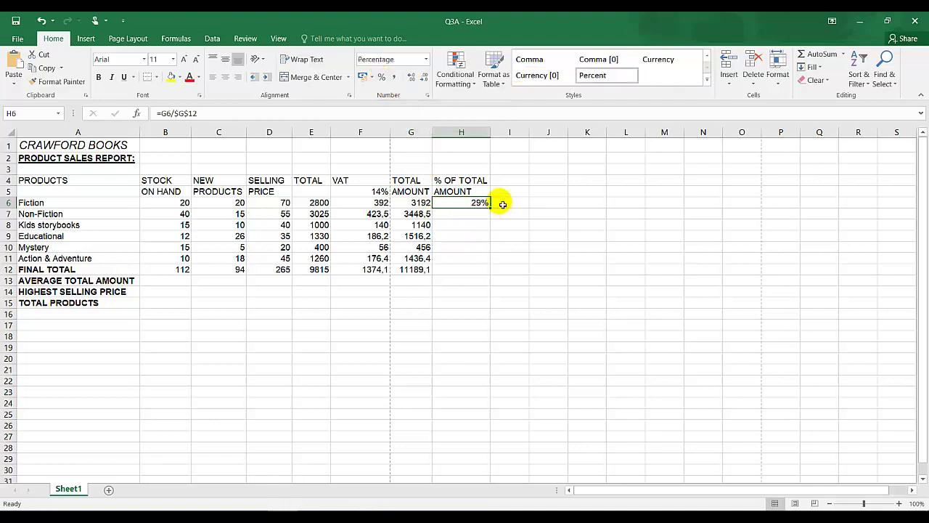
{"action": "left_click_drag", "start_coordinate": [494, 212], "coordinate": [485, 276]}
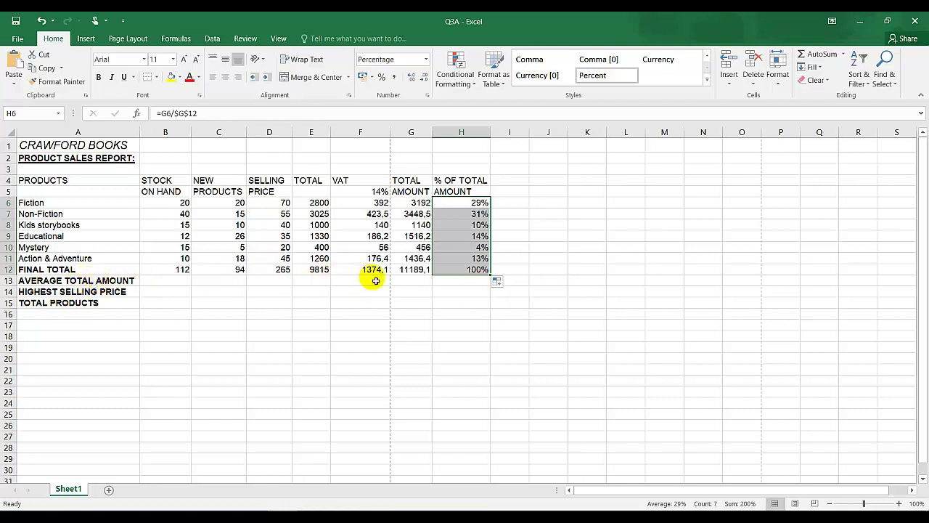
Step: Calculate the AVERAGE TOTAL AMOUNT in G13 with the AVERAGE function over G6:G11
{"action": "left_click", "coordinate": [418, 287]}
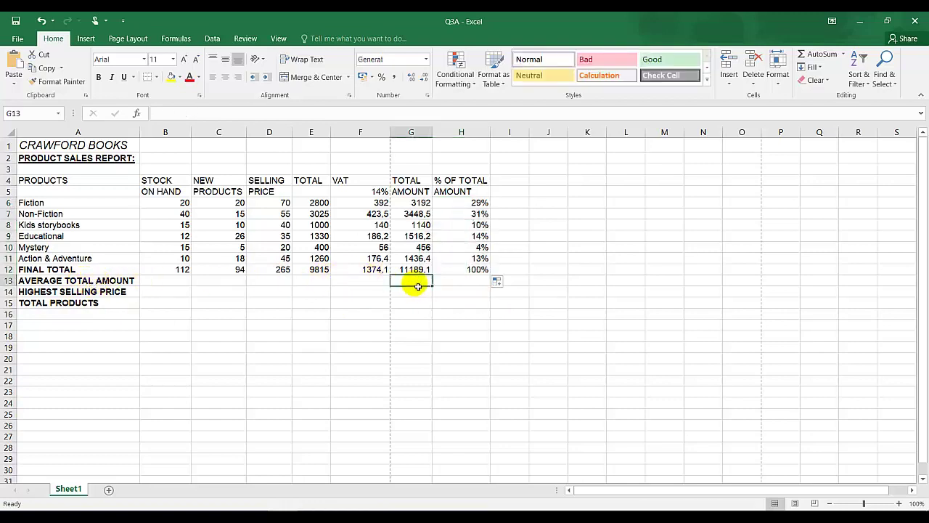
{"action": "type", "text": "="}
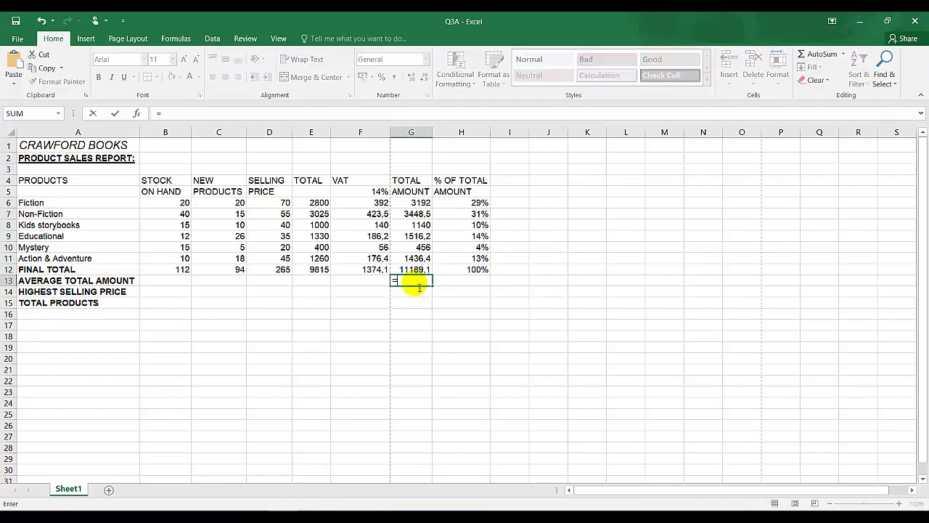
{"action": "type", "text": "AV"}
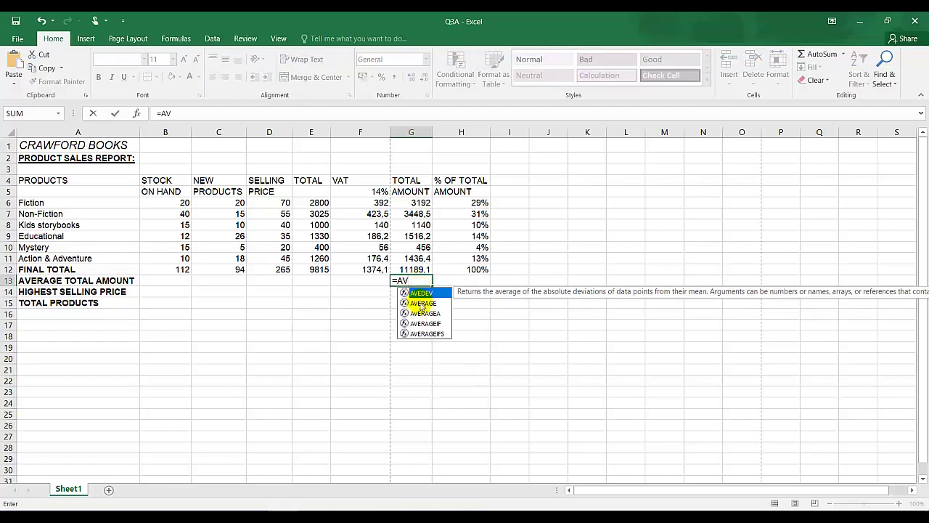
{"action": "left_click", "coordinate": [425, 307]}
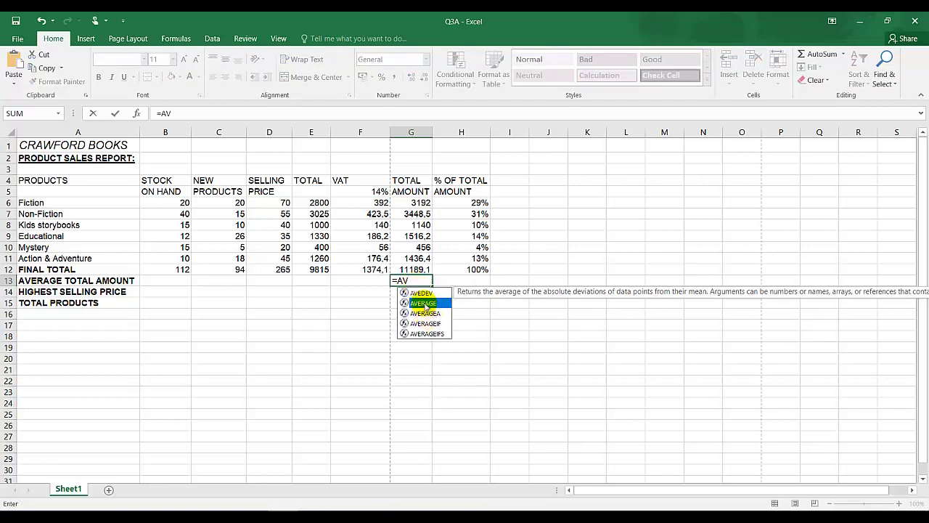
{"action": "double_click", "coordinate": [424, 303]}
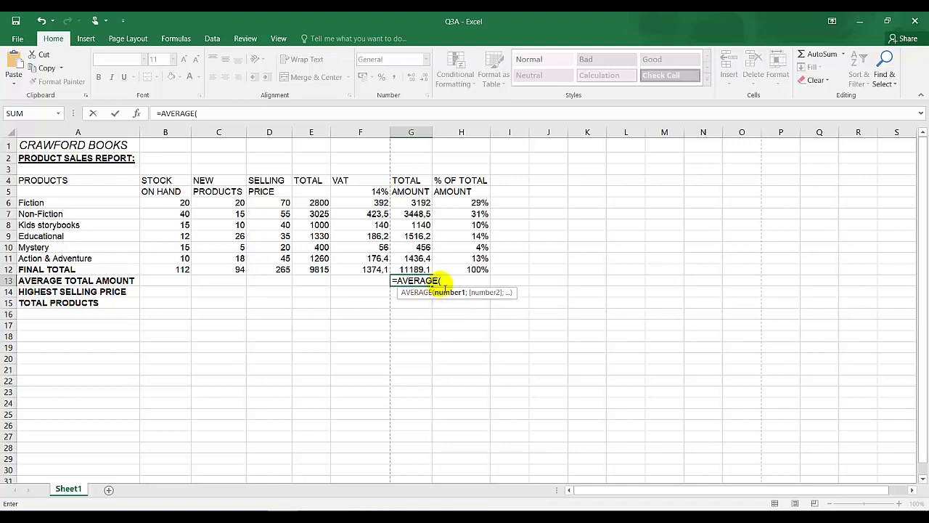
{"action": "left_click", "coordinate": [420, 205]}
{"action": "left_click_drag", "start_coordinate": [420, 206], "coordinate": [425, 259]}
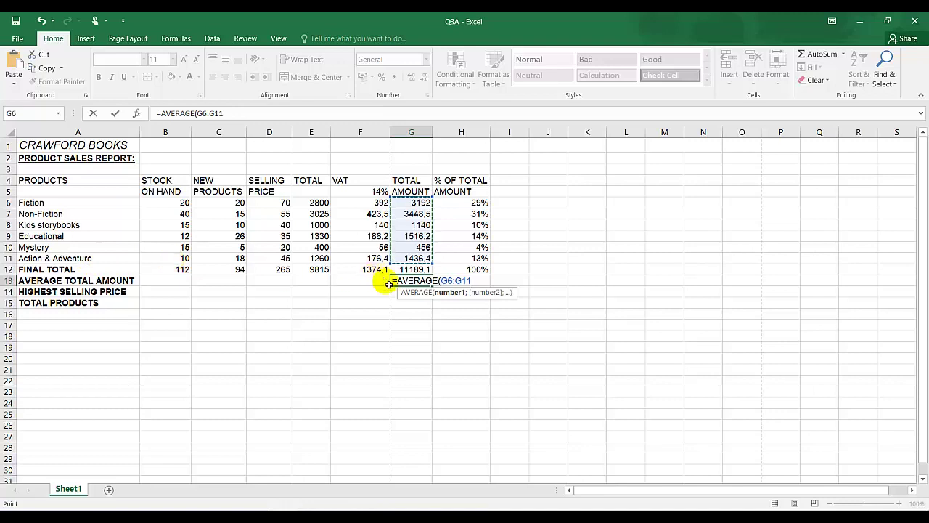
{"action": "key", "text": "Return"}
{"action": "left_click", "coordinate": [473, 281]}
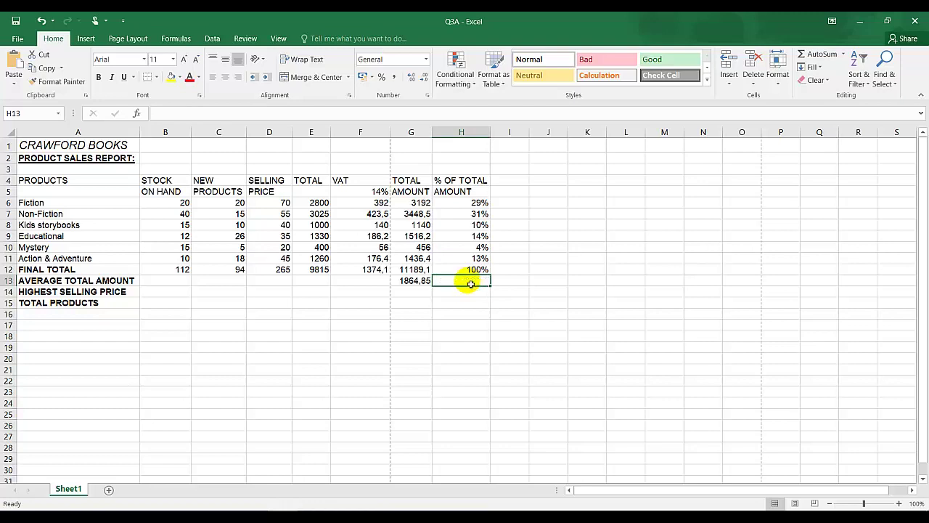
Step: Enter =MAX(D6:D11) in D14 for the HIGHEST SELLING PRICE
{"action": "left_click", "coordinate": [269, 293]}
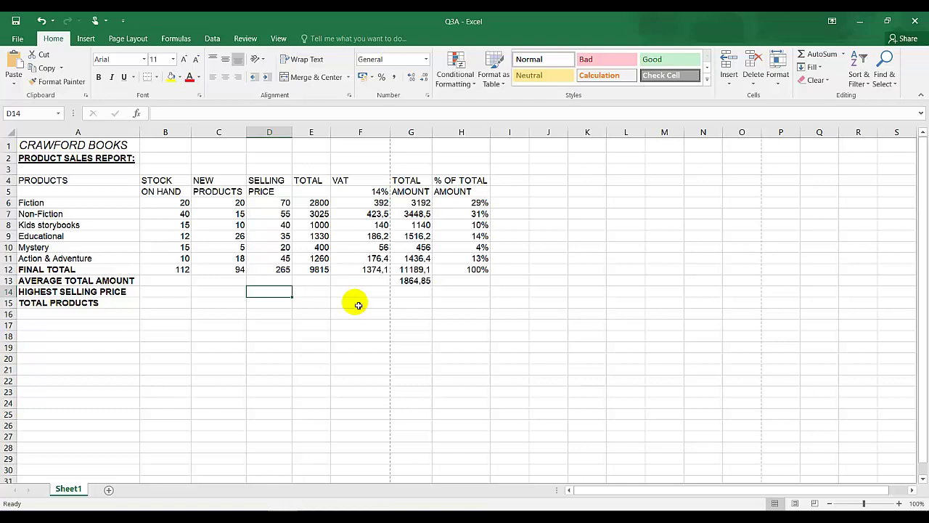
{"action": "type", "text": "="}
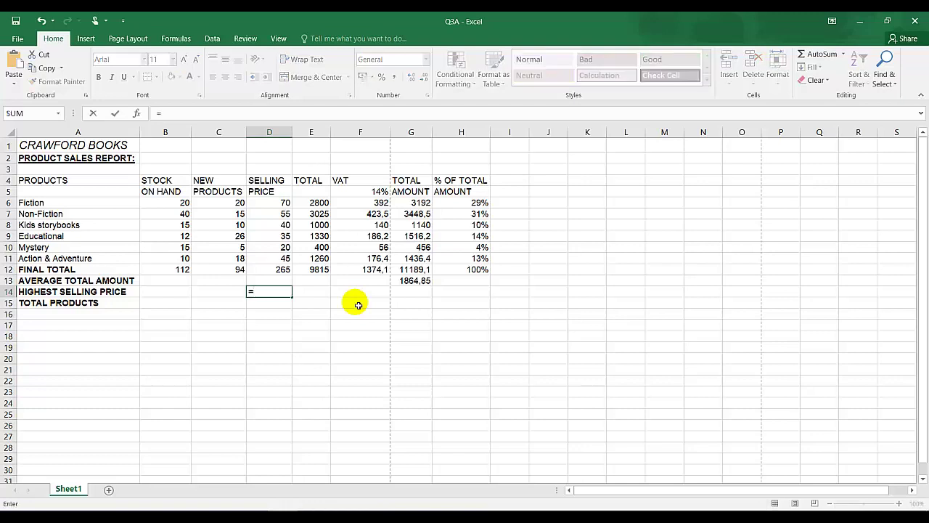
{"action": "type", "text": "MA"}
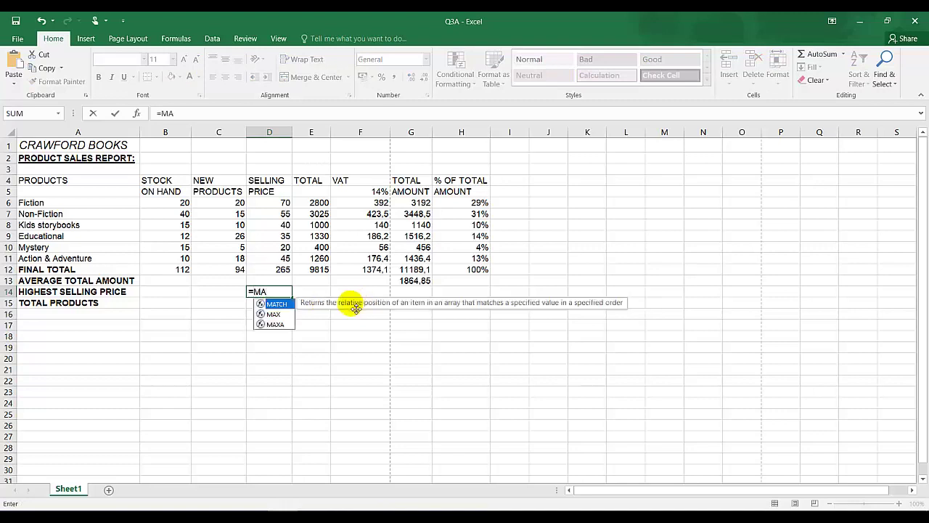
{"action": "double_click", "coordinate": [276, 315]}
{"action": "mouse_move", "coordinate": [283, 203]}
{"action": "left_click_drag", "start_coordinate": [283, 202], "coordinate": [289, 261]}
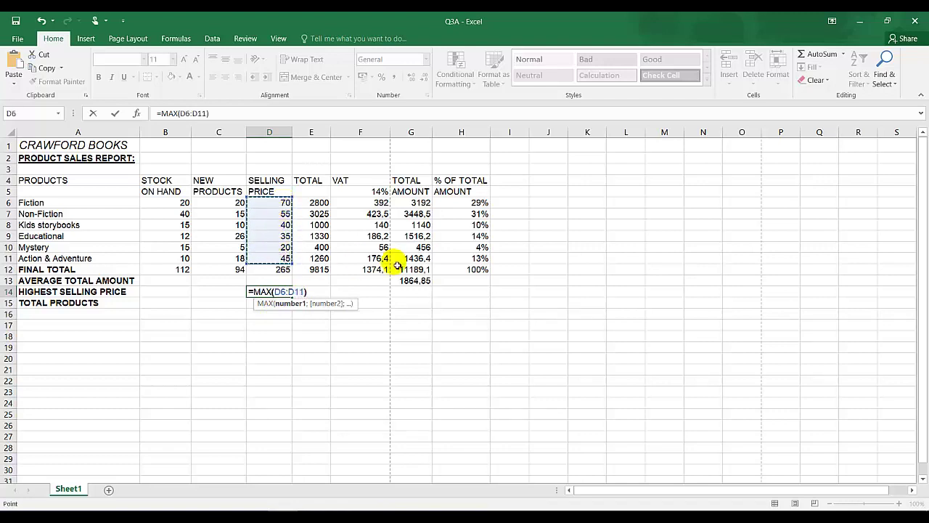
{"action": "key", "text": "Return"}
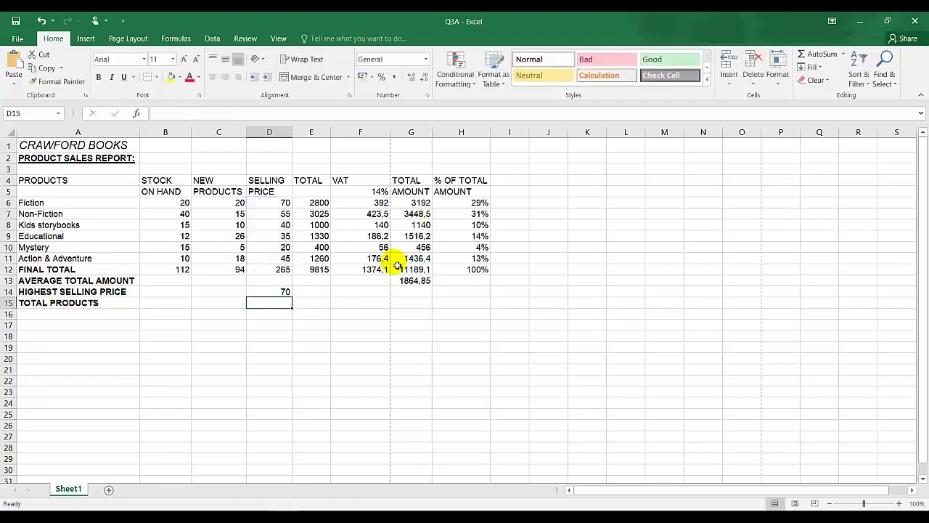
{"action": "left_click", "coordinate": [271, 292]}
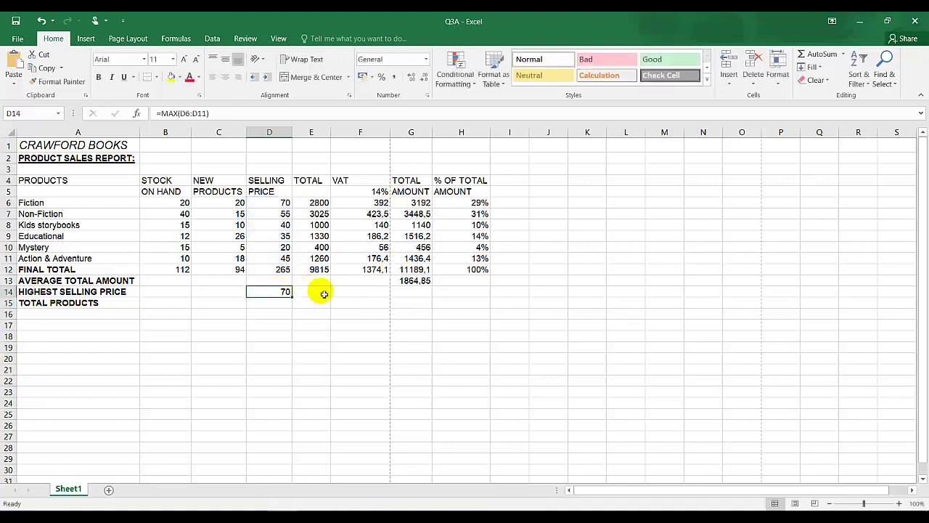
Step: Clear the existing HIGHEST SELLING PRICE formula from D14
{"action": "left_click", "coordinate": [844, 54]}
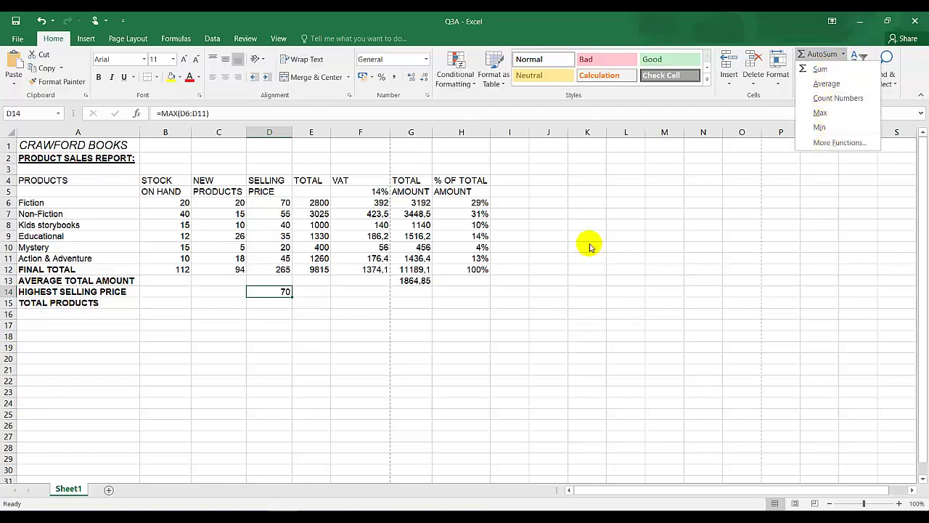
{"action": "left_click", "coordinate": [350, 339]}
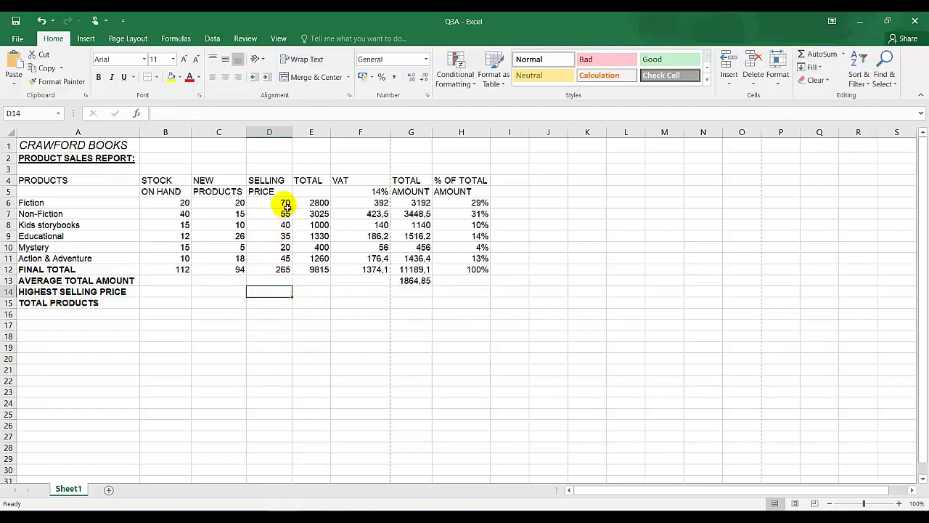
{"action": "left_click_drag", "start_coordinate": [287, 204], "coordinate": [285, 259]}
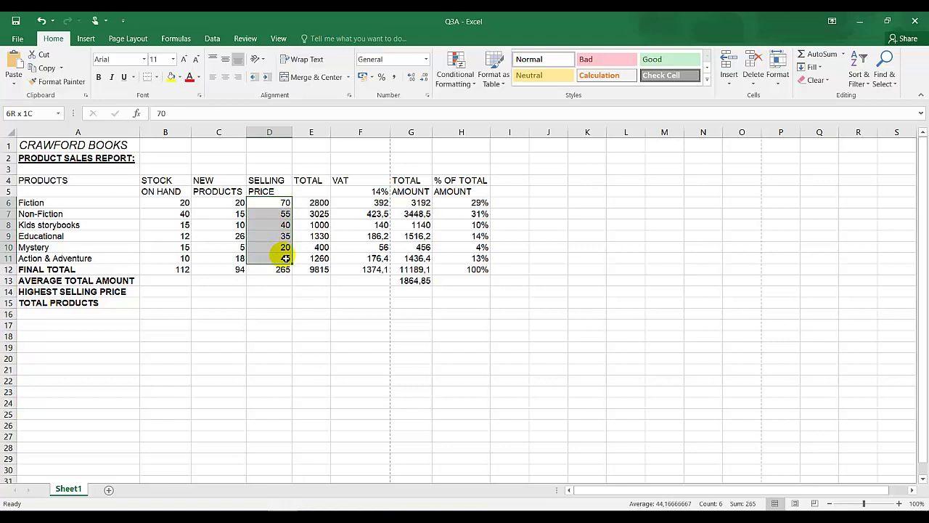
{"action": "left_click", "coordinate": [276, 302]}
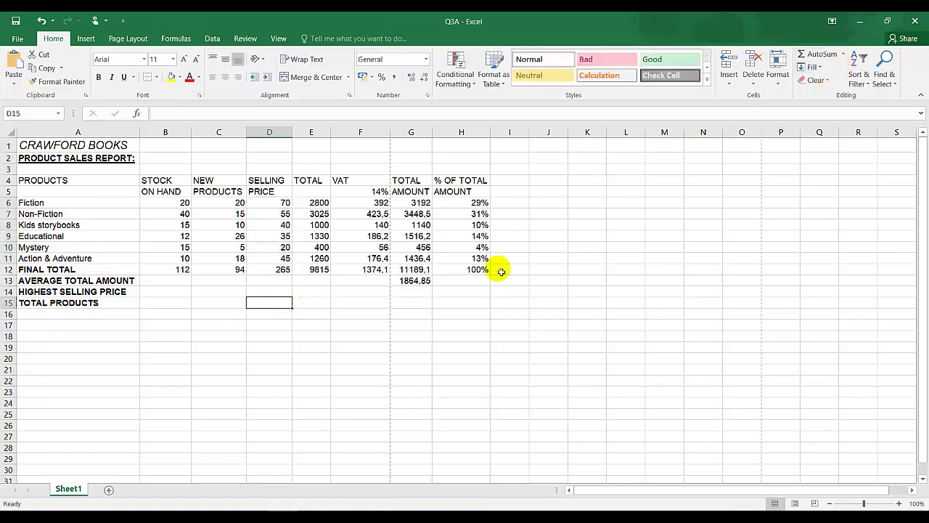
{"action": "left_click", "coordinate": [267, 292]}
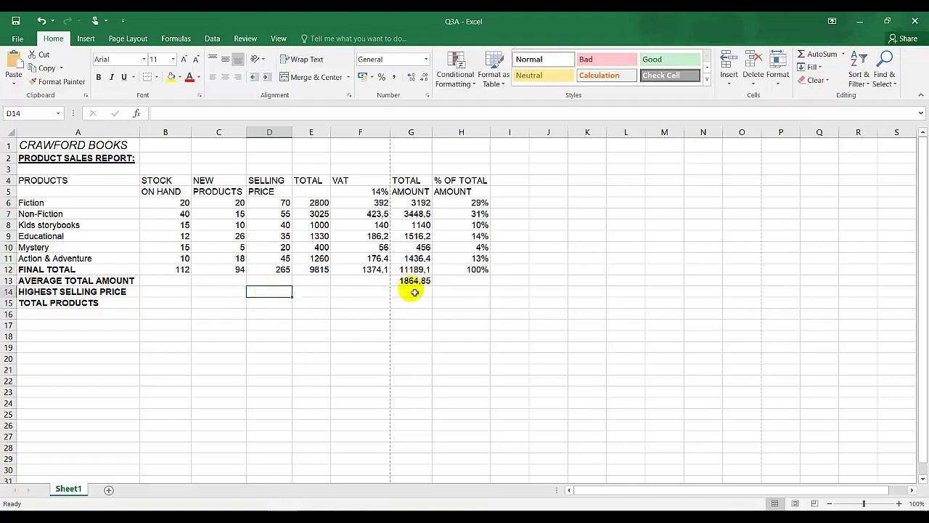
{"action": "left_click", "coordinate": [844, 56]}
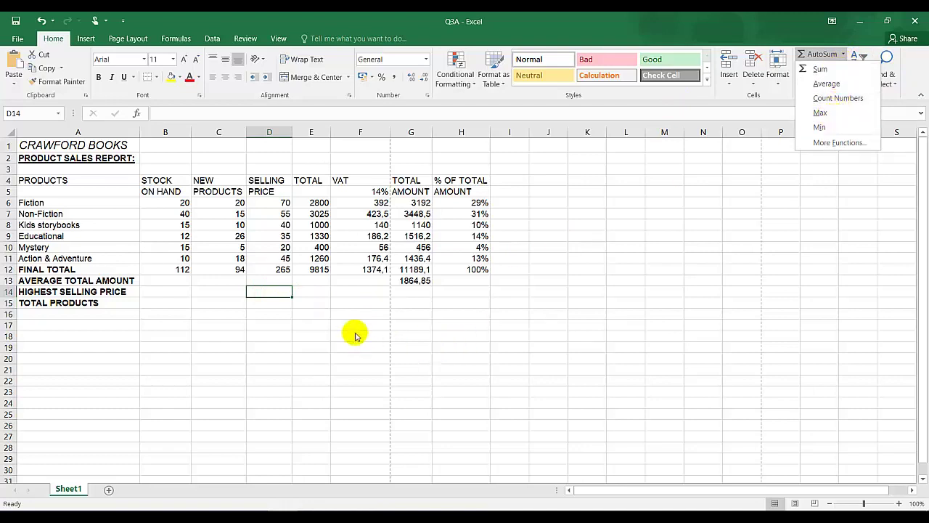
Step: Re-enter the HIGHEST SELLING PRICE formula =MAX(D6:D11) in D14
{"action": "left_click", "coordinate": [276, 292]}
{"action": "type", "text": "=MAX"}
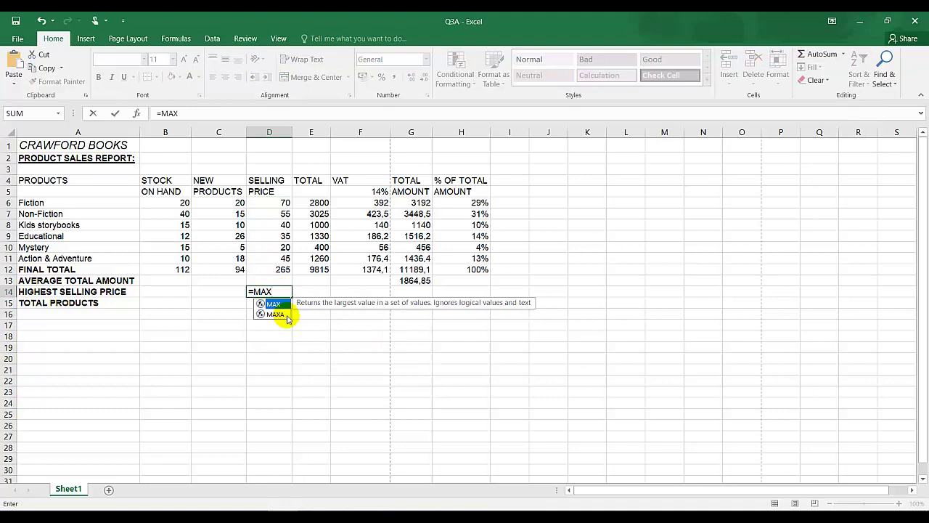
{"action": "double_click", "coordinate": [274, 305]}
{"action": "left_click_drag", "start_coordinate": [281, 202], "coordinate": [288, 259]}
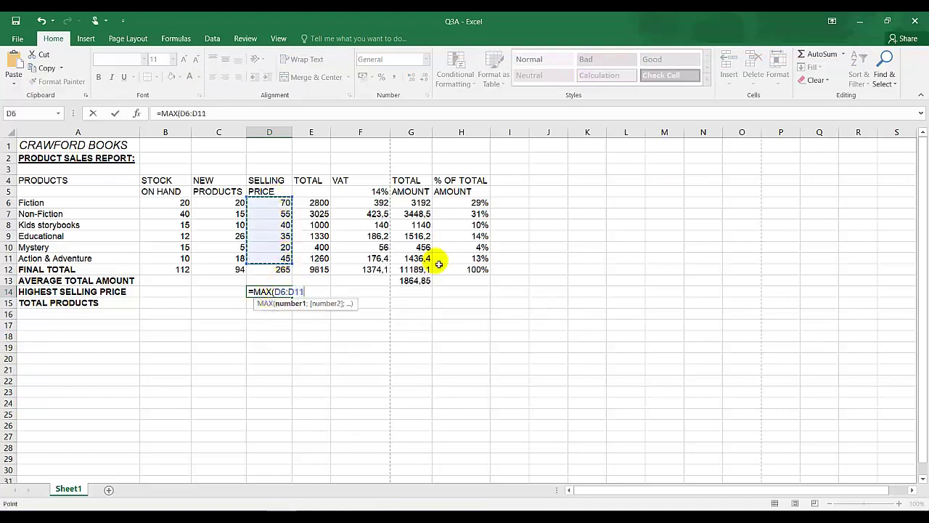
{"action": "type", "text": ")"}
{"action": "key", "text": "Return"}
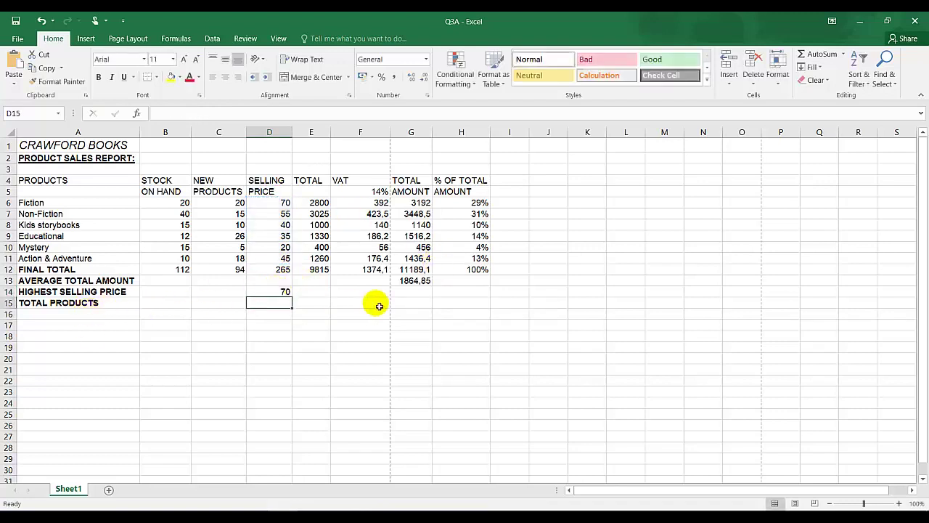
Step: Count the TOTAL PRODUCTS in H15 with the formula =COUNT(H6:H11)
{"action": "left_click", "coordinate": [472, 306]}
{"action": "left_click_drag", "start_coordinate": [31, 202], "coordinate": [39, 258]}
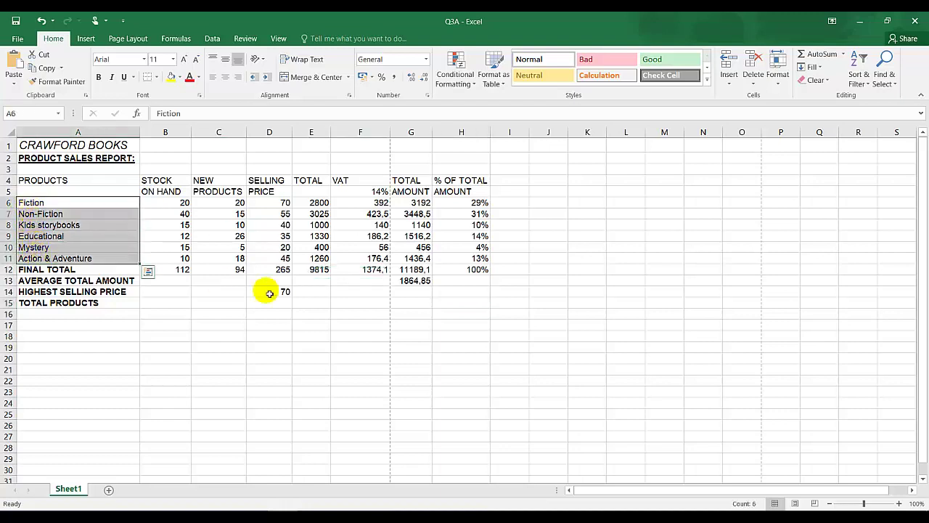
{"action": "left_click", "coordinate": [458, 304]}
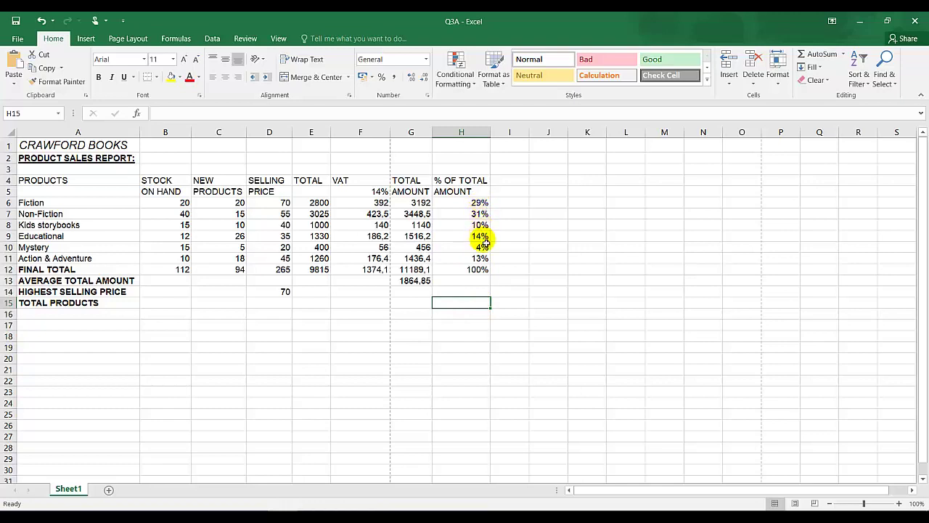
{"action": "type", "text": "=COUN"}
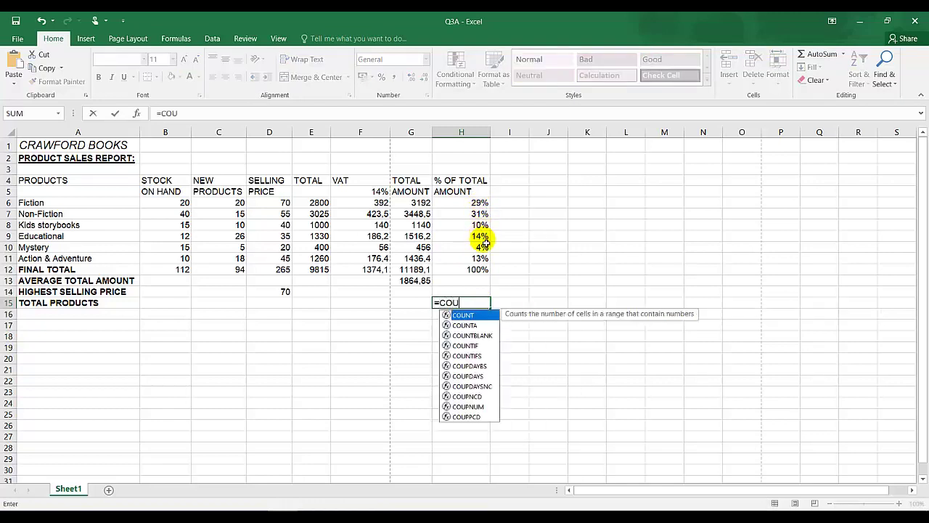
{"action": "double_click", "coordinate": [453, 315]}
{"action": "left_click_drag", "start_coordinate": [479, 203], "coordinate": [482, 258]}
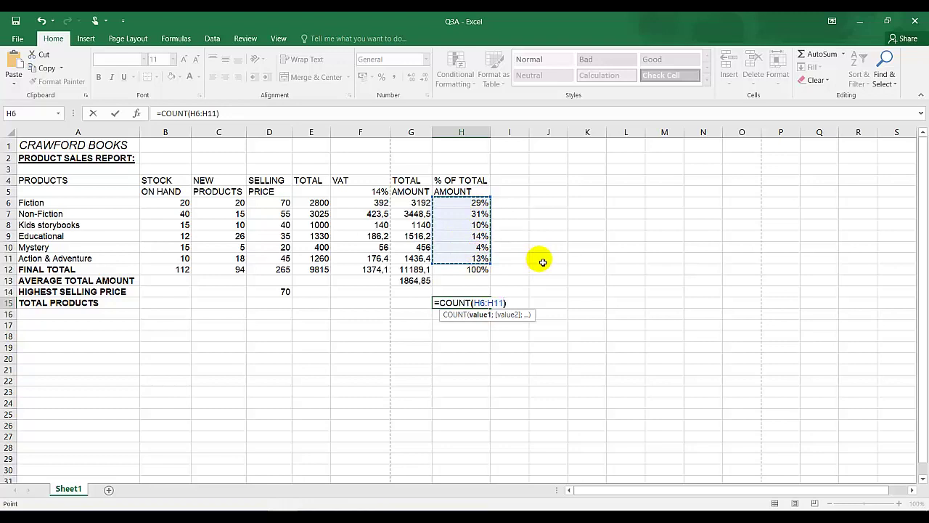
{"action": "type", "text": ")"}
{"action": "key", "text": "Return"}
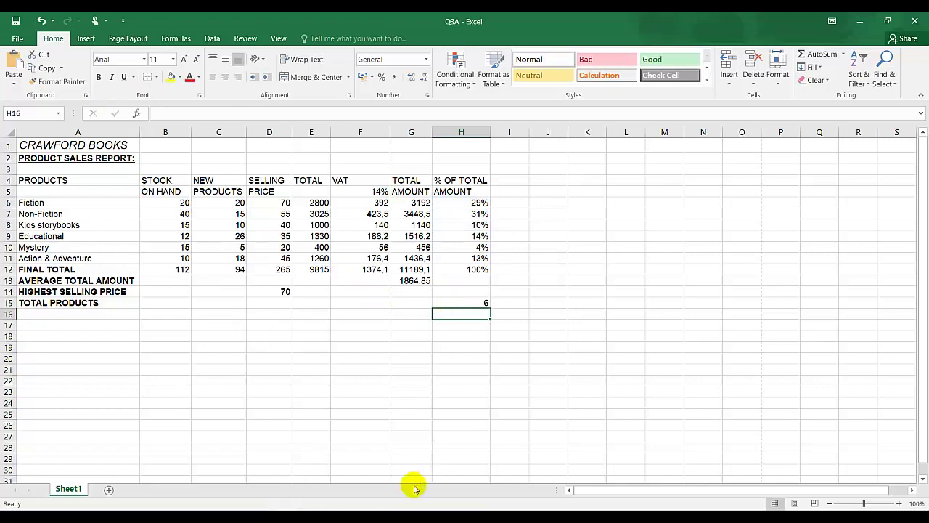
Step: Consult the display instructions in the PDF in Adobe Reader, and format D6:G14 as Currency in Excel
{"action": "left_click", "coordinate": [379, 481]}
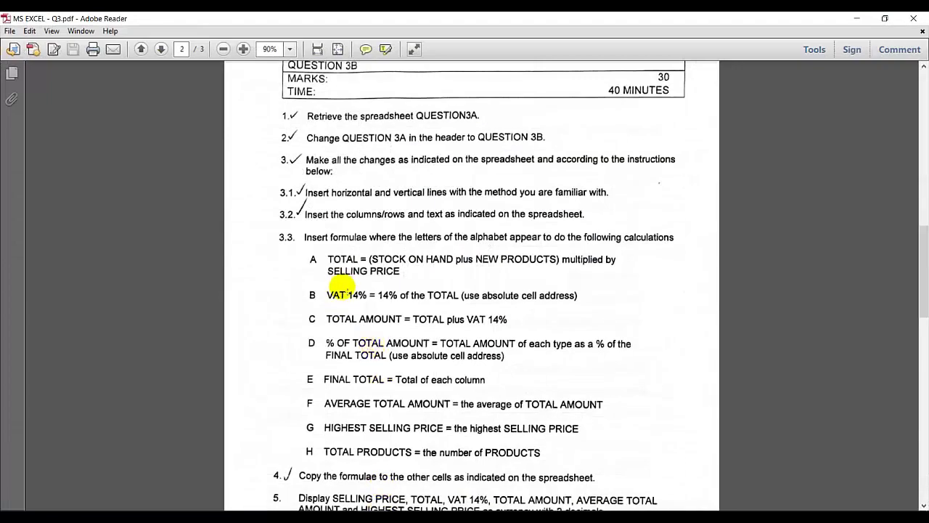
{"action": "scroll", "coordinate": [337, 294], "scroll_direction": "down", "scroll_amount": 3}
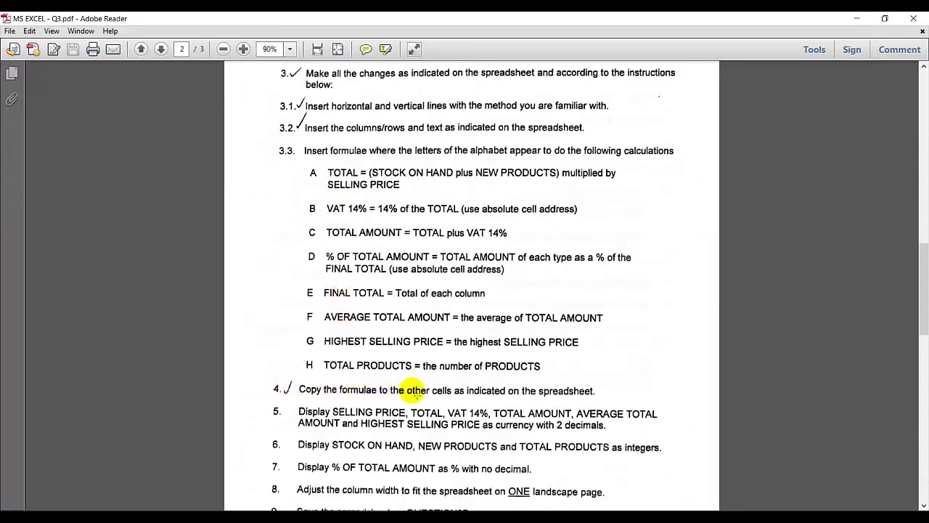
{"action": "scroll", "coordinate": [472, 382], "scroll_direction": "down", "scroll_amount": 6}
{"action": "scroll", "coordinate": [469, 383], "scroll_direction": "down", "scroll_amount": 10}
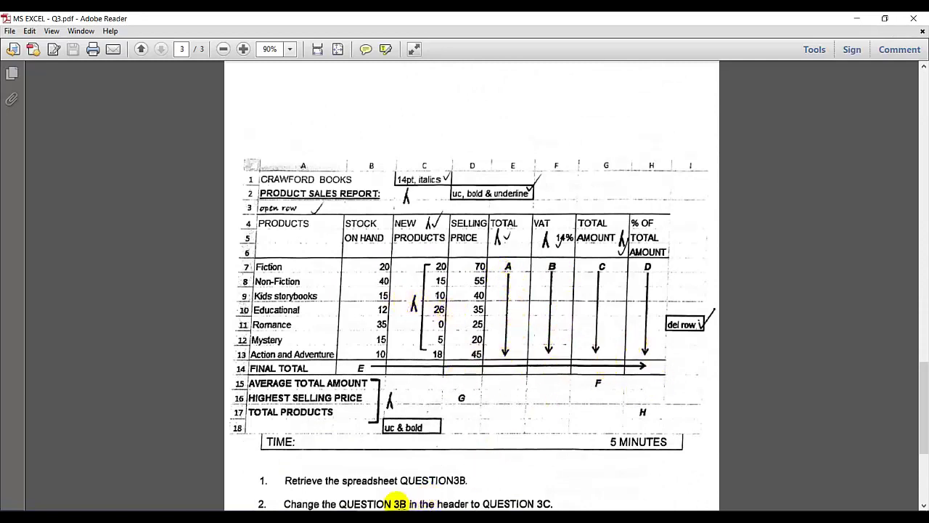
{"action": "scroll", "coordinate": [399, 502], "scroll_direction": "up", "scroll_amount": 5}
{"action": "scroll", "coordinate": [398, 499], "scroll_direction": "up", "scroll_amount": 8}
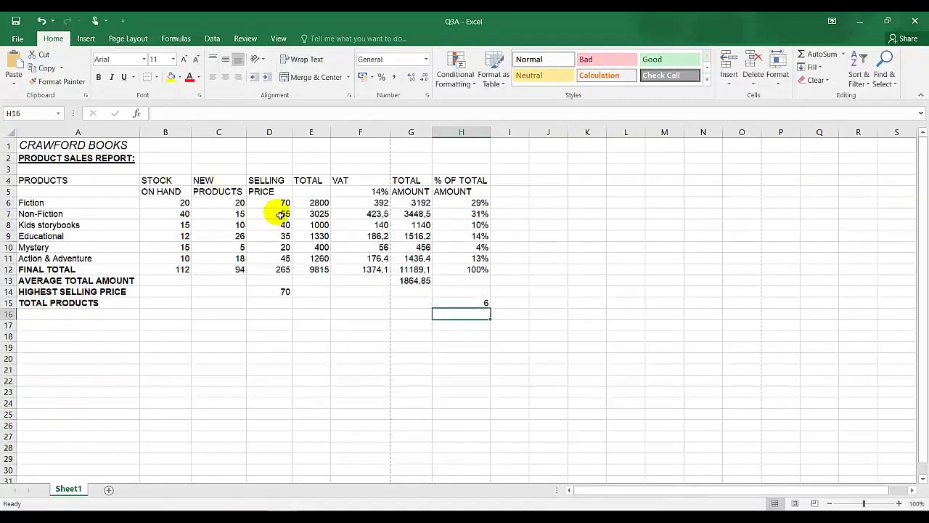
{"action": "left_click", "coordinate": [280, 206]}
{"action": "left_click_drag", "start_coordinate": [281, 210], "coordinate": [398, 295]}
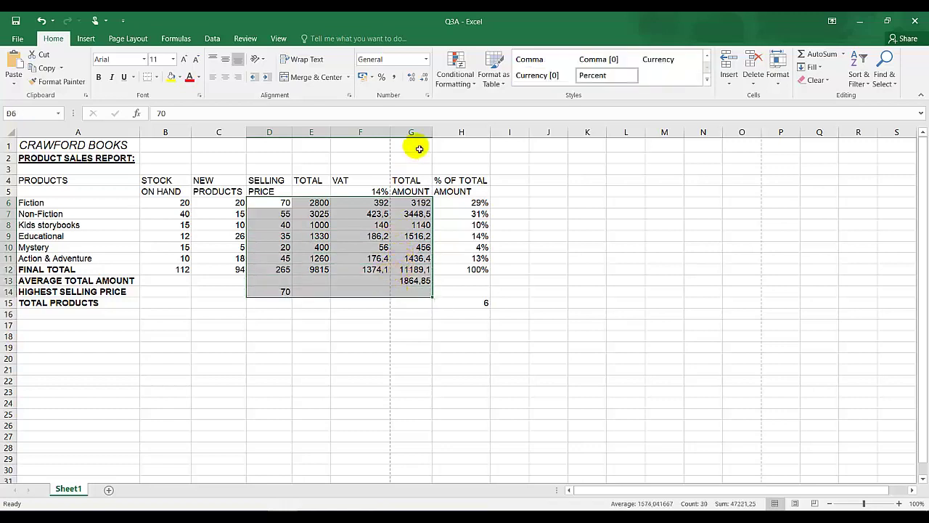
{"action": "left_click", "coordinate": [426, 60]}
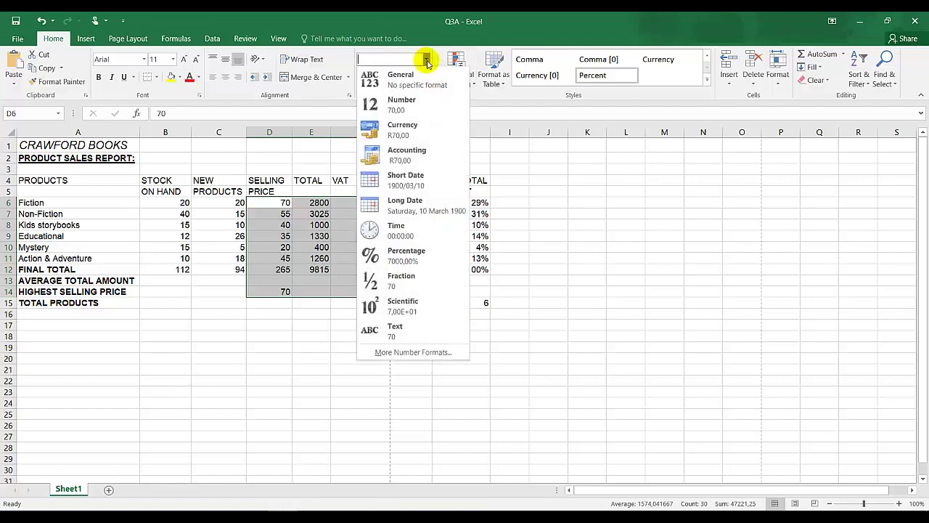
{"action": "left_click", "coordinate": [414, 134]}
Step: Fit the width of column G to its TOTAL AMOUNT currency values
{"action": "left_click_drag", "start_coordinate": [446, 131], "coordinate": [425, 132]}
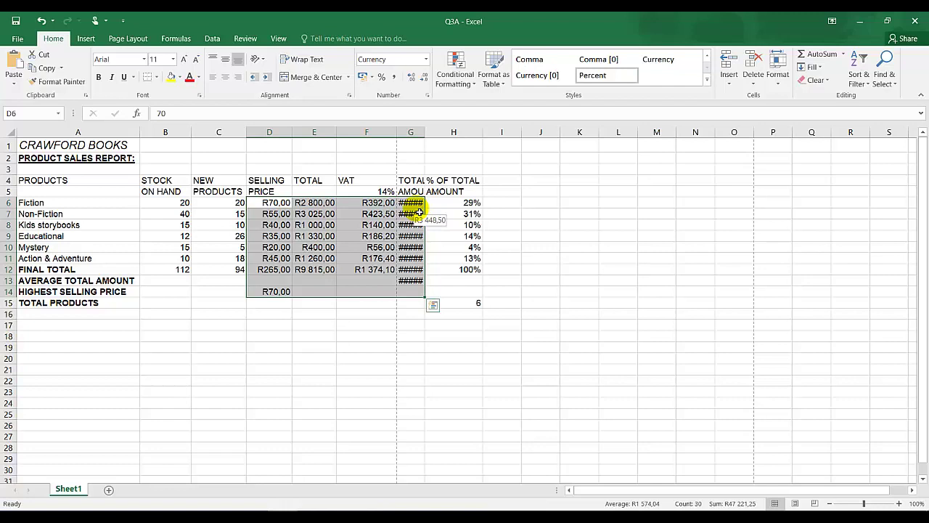
{"action": "left_click_drag", "start_coordinate": [425, 133], "coordinate": [430, 134]}
{"action": "double_click", "coordinate": [430, 134]}
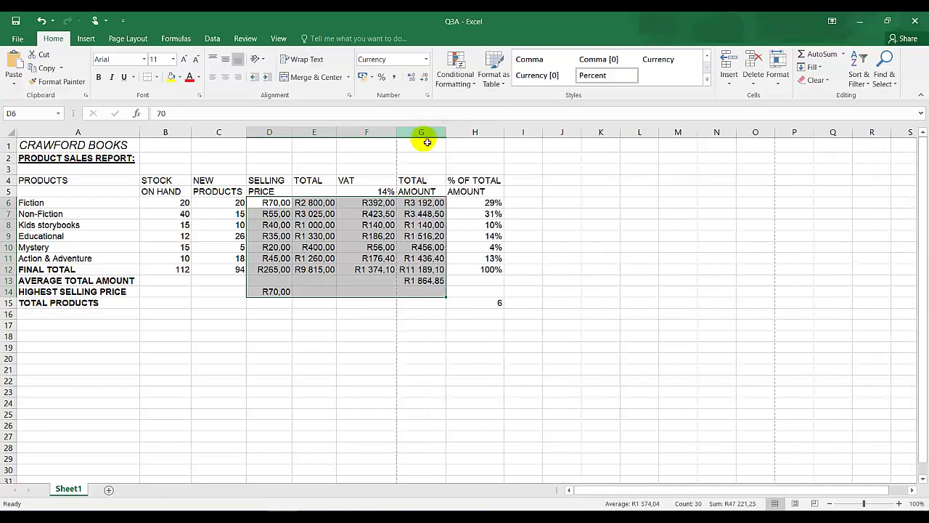
{"action": "left_click", "coordinate": [404, 336]}
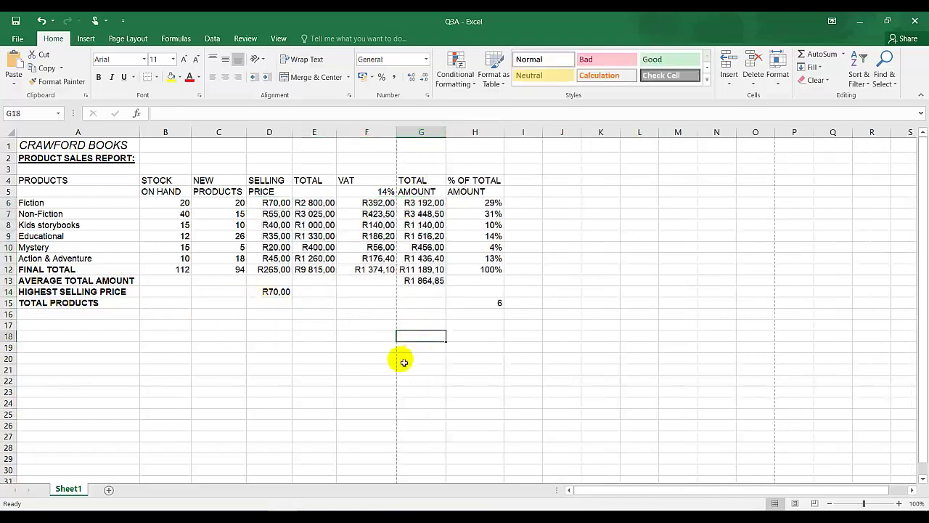
Step: Read the integer display instruction in Adobe Reader and check STOCK ON HAND, NEW PRODUCTS and TOTAL PRODUCTS against it in Excel
{"action": "key", "text": "alt+Tab"}
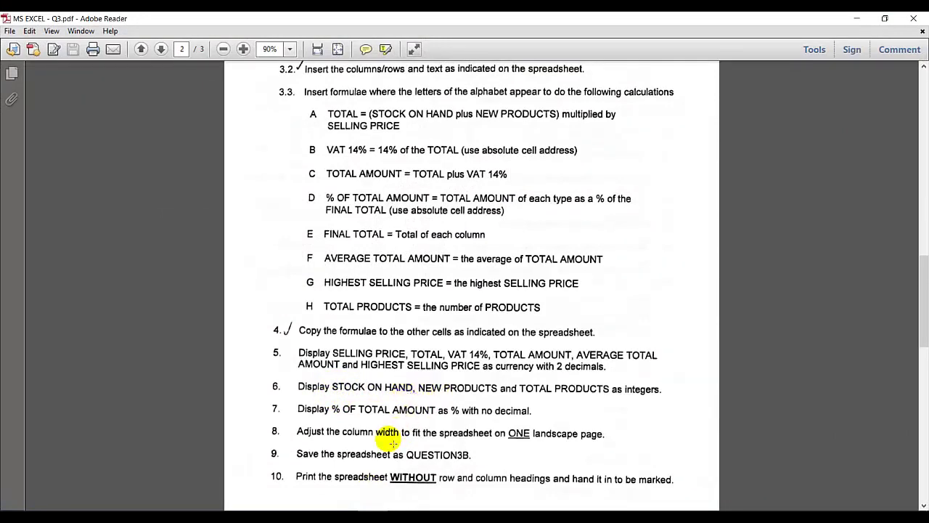
{"action": "key", "text": "alt+Tab"}
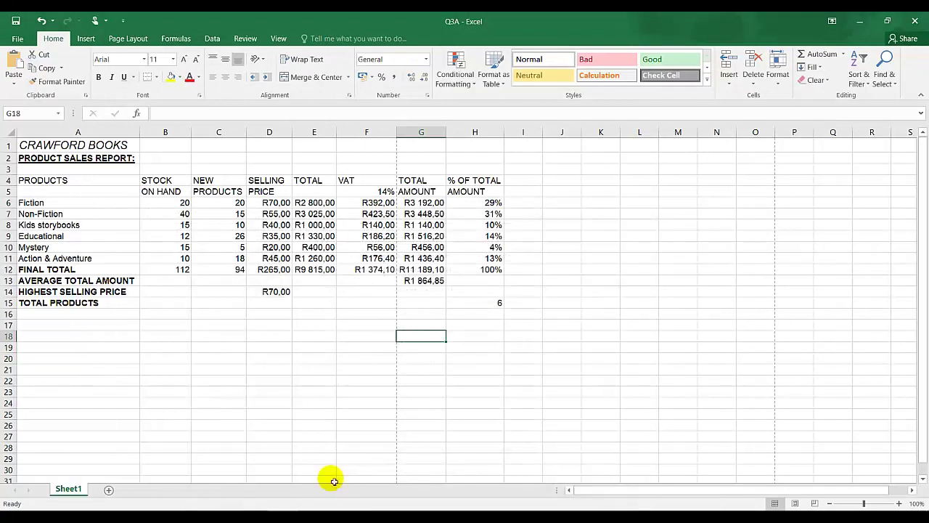
{"action": "left_click", "coordinate": [243, 327]}
{"action": "left_click_drag", "start_coordinate": [181, 203], "coordinate": [222, 283]}
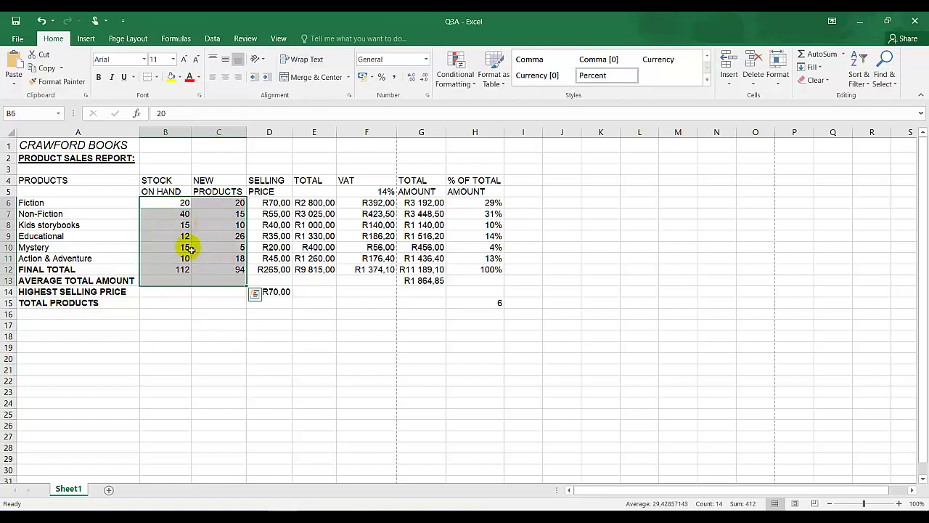
{"action": "left_click", "coordinate": [497, 303]}
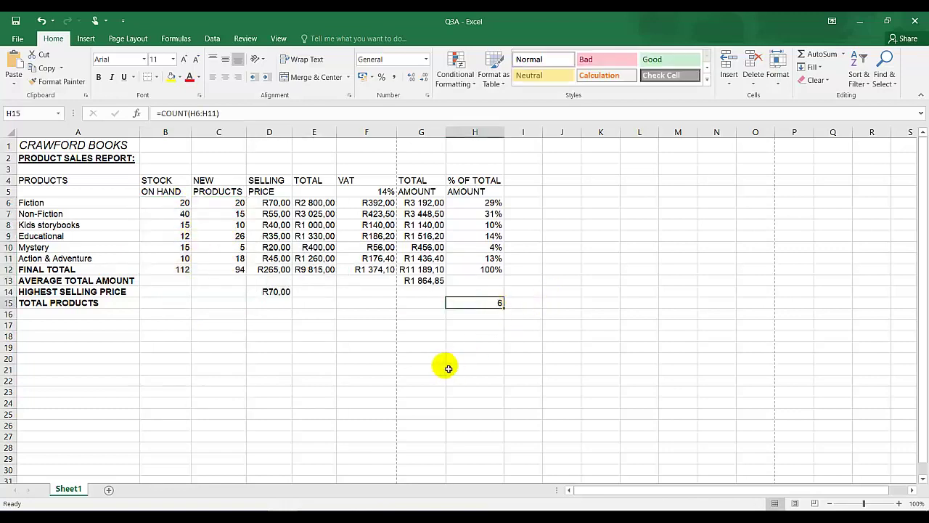
Step: Check the number format and decimals of H6 in Excel against the PDF's % OF TOTAL AMOUNT instruction, and consult the remaining instructions
{"action": "key", "text": "alt+Tab"}
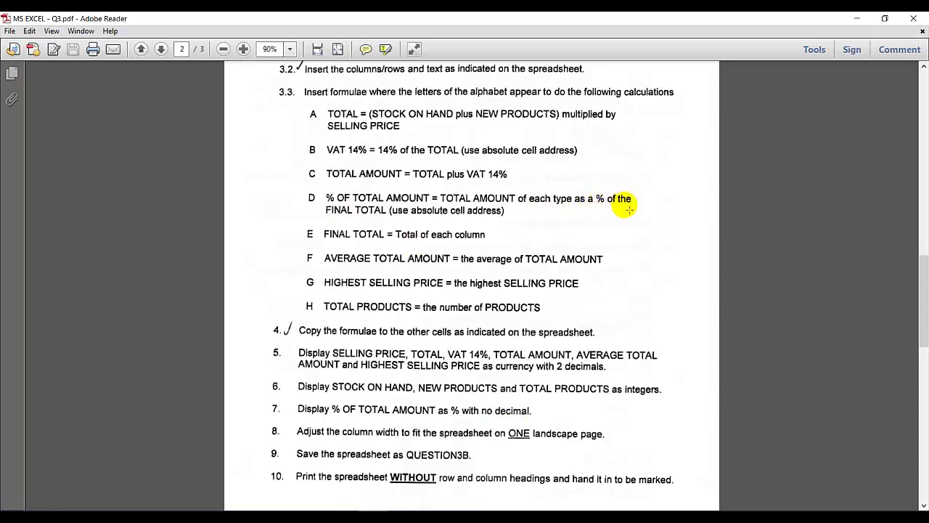
{"action": "key", "text": "alt+Tab"}
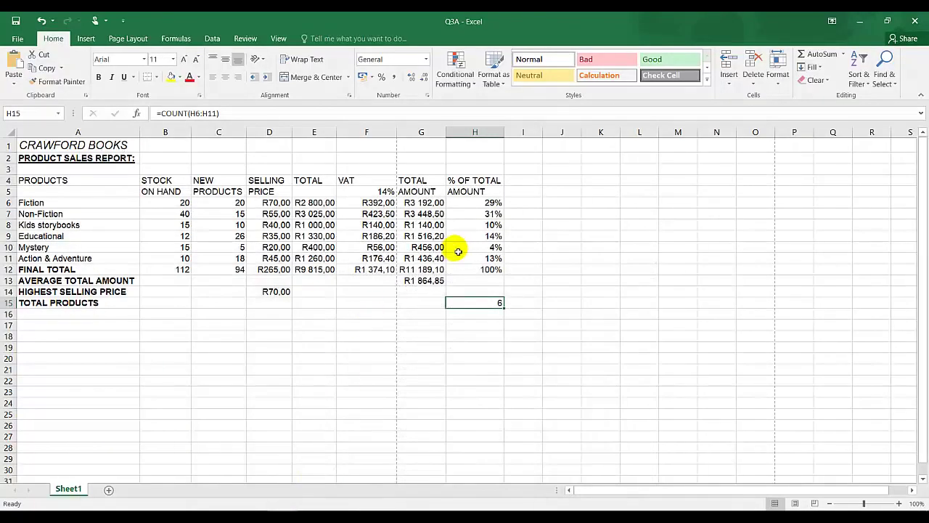
{"action": "left_click", "coordinate": [491, 203]}
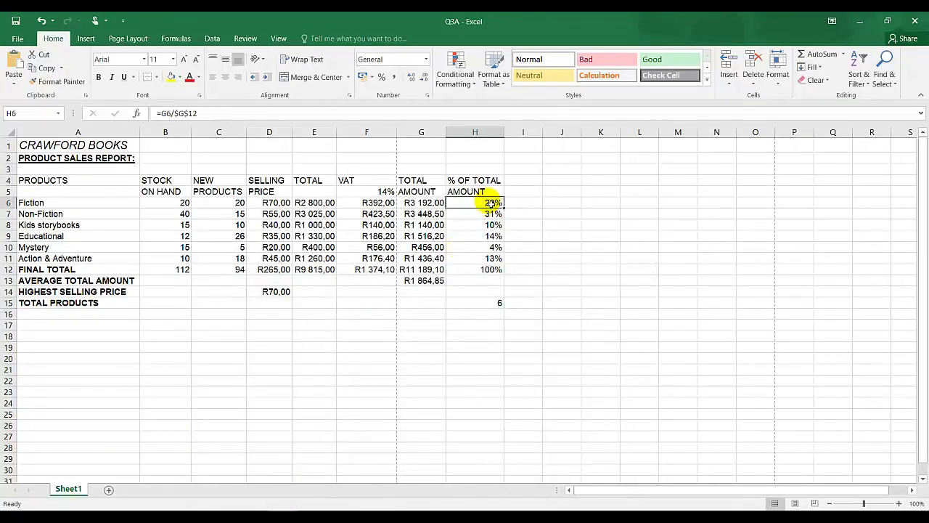
{"action": "left_click", "coordinate": [425, 61]}
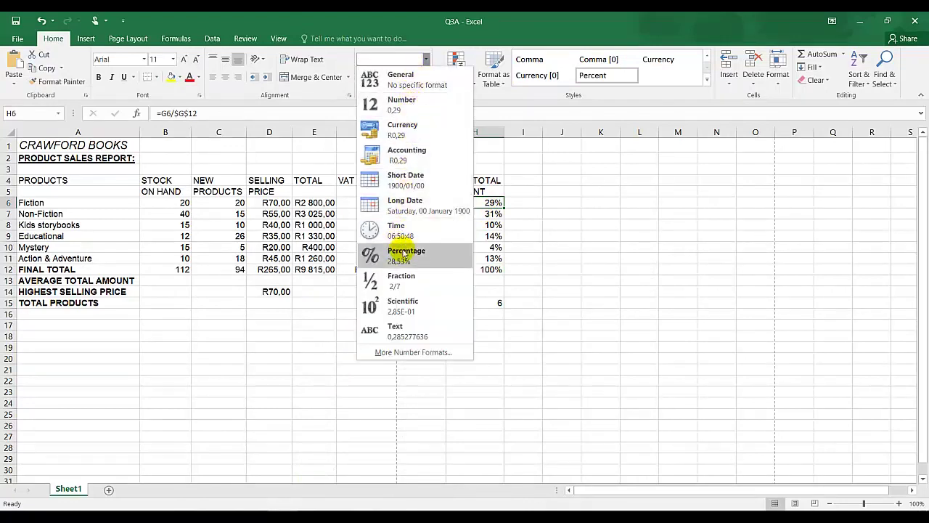
{"action": "left_click", "coordinate": [539, 207]}
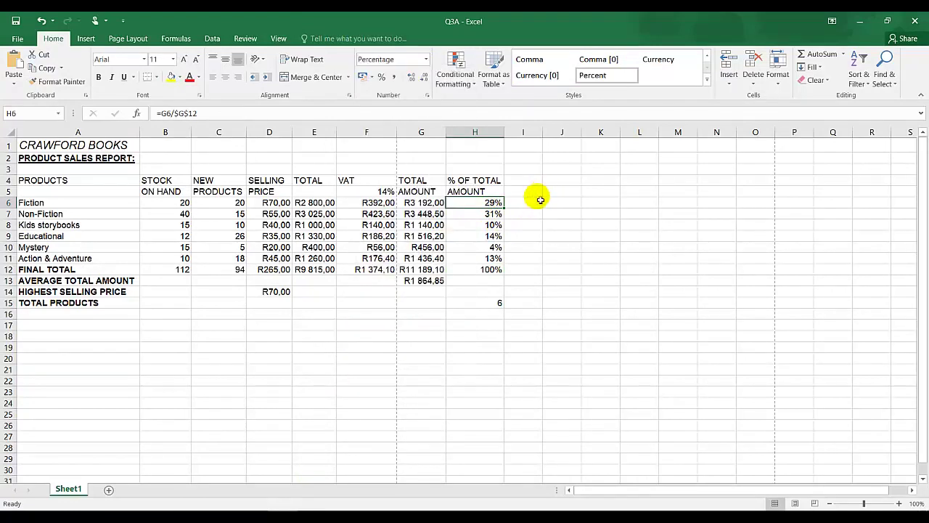
{"action": "left_click", "coordinate": [411, 77]}
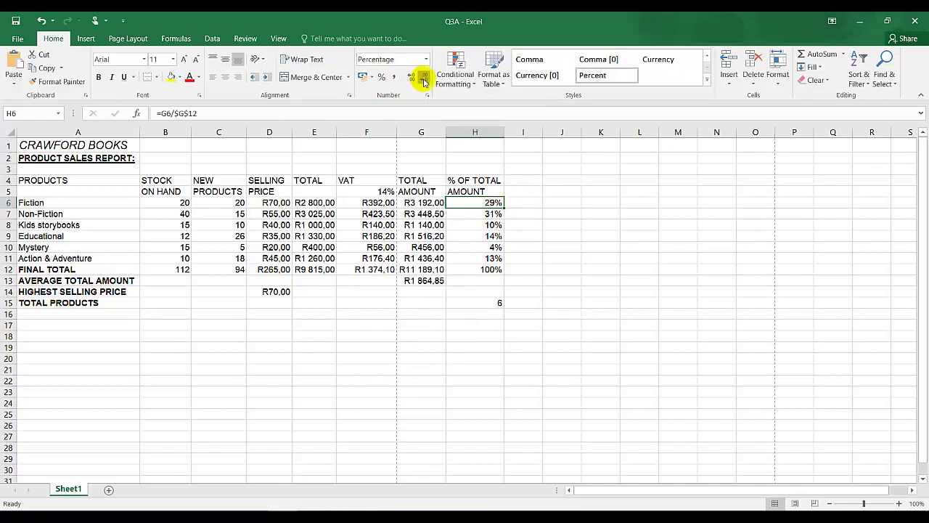
{"action": "left_click", "coordinate": [372, 516]}
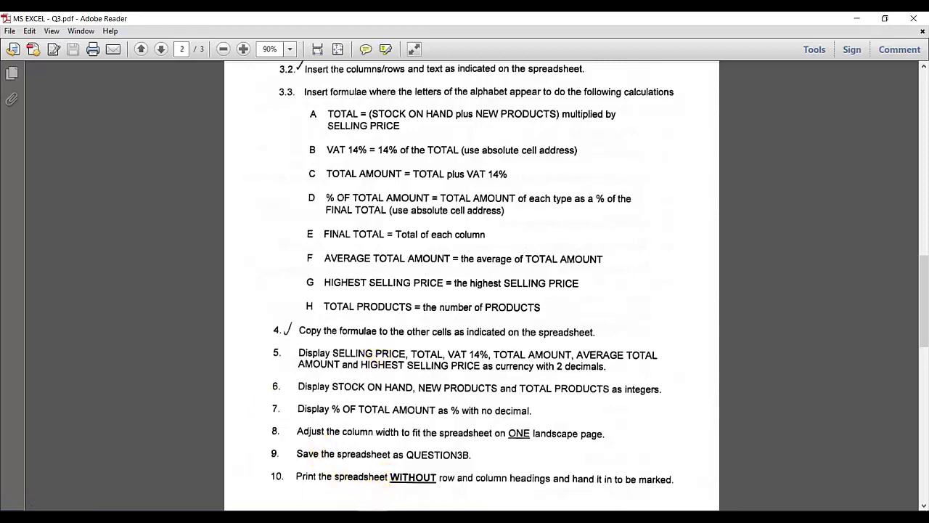
{"action": "left_click", "coordinate": [373, 515]}
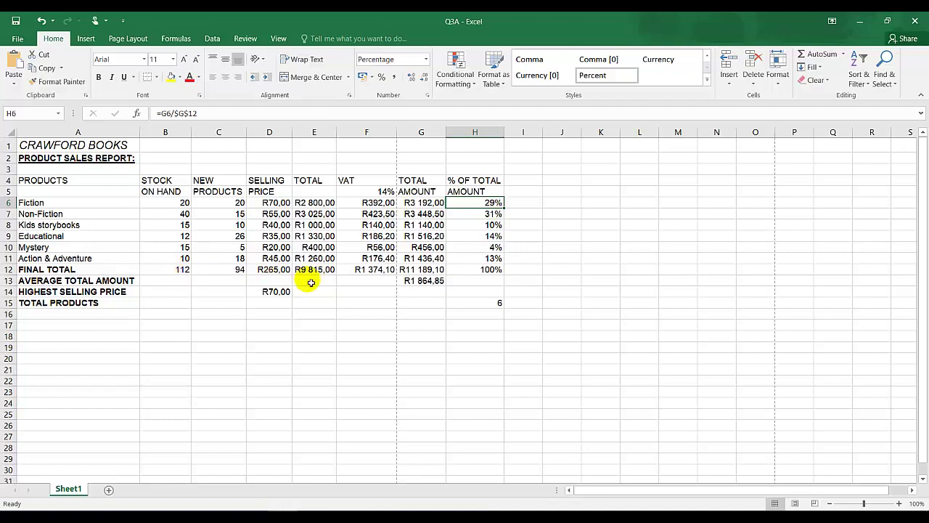
Step: Set the page orientation to landscape, and check the table's columns against the page break
{"action": "left_click", "coordinate": [129, 38]}
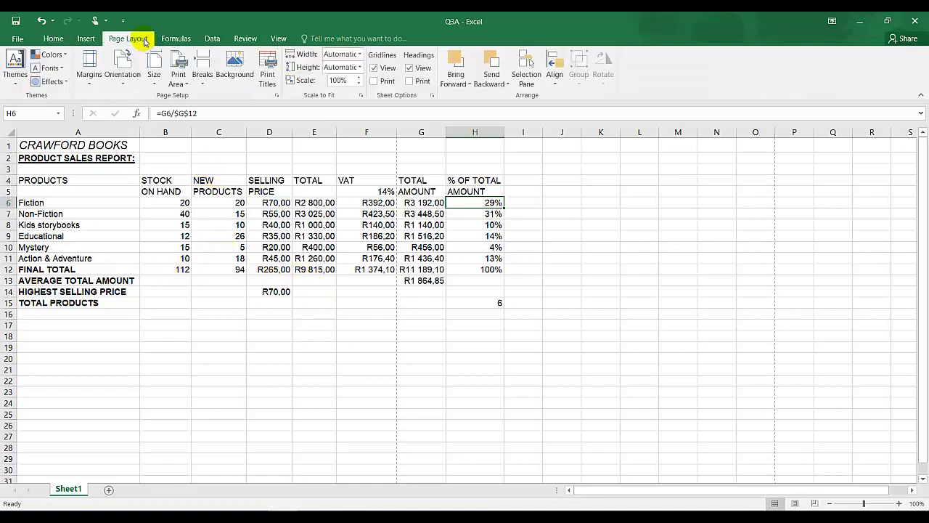
{"action": "left_click", "coordinate": [125, 81]}
{"action": "left_click", "coordinate": [133, 131]}
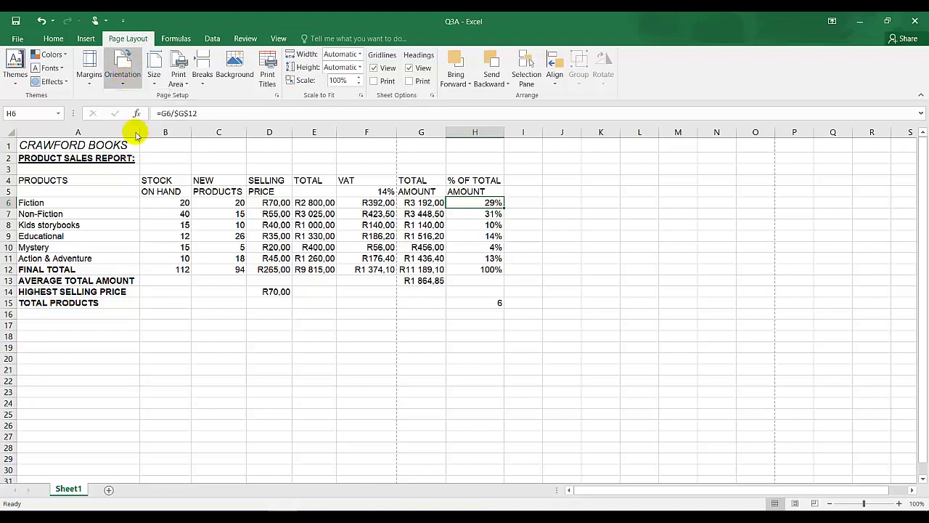
{"action": "left_click_drag", "start_coordinate": [565, 161], "coordinate": [591, 435]}
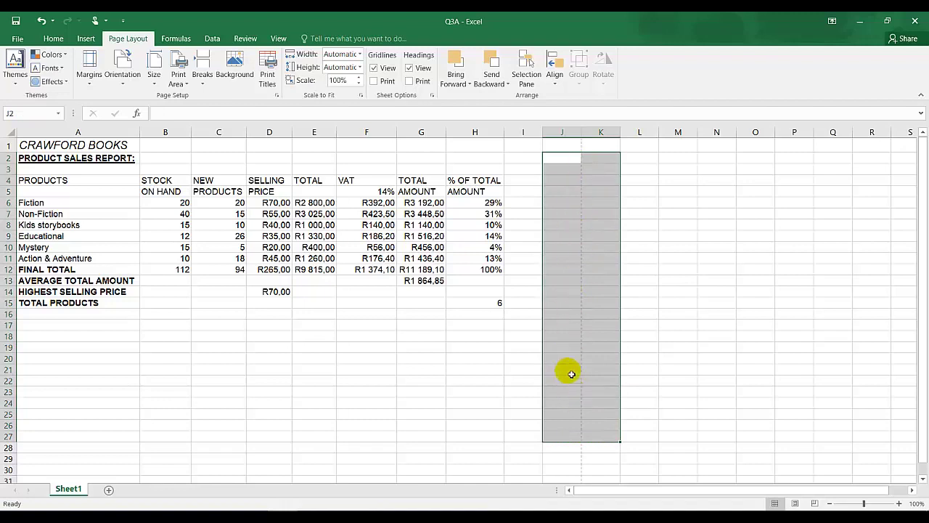
{"action": "left_click_drag", "start_coordinate": [523, 335], "coordinate": [8, 116]}
{"action": "left_click", "coordinate": [303, 416]}
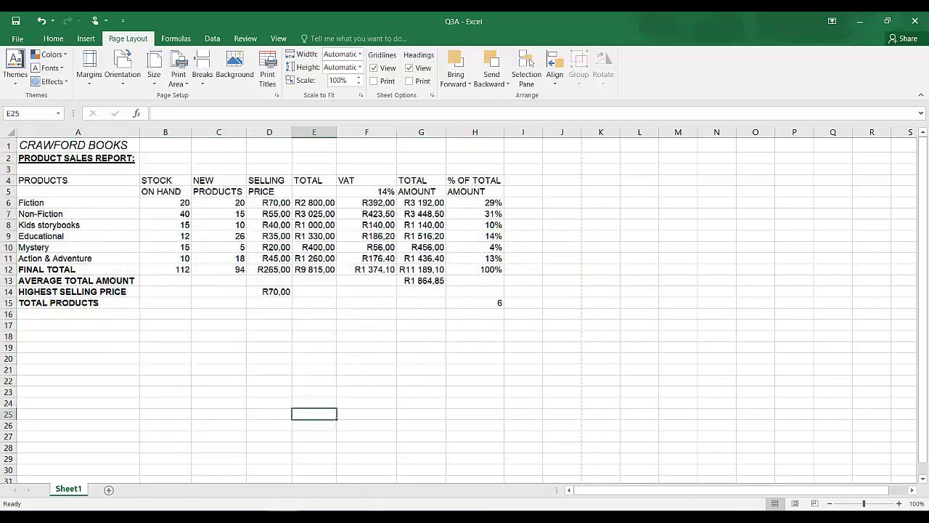
Step: Consult the remaining PDF instructions in Adobe Reader, and enable printing of row and column headings in Excel's page setup
{"action": "key", "text": "alt+Tab"}
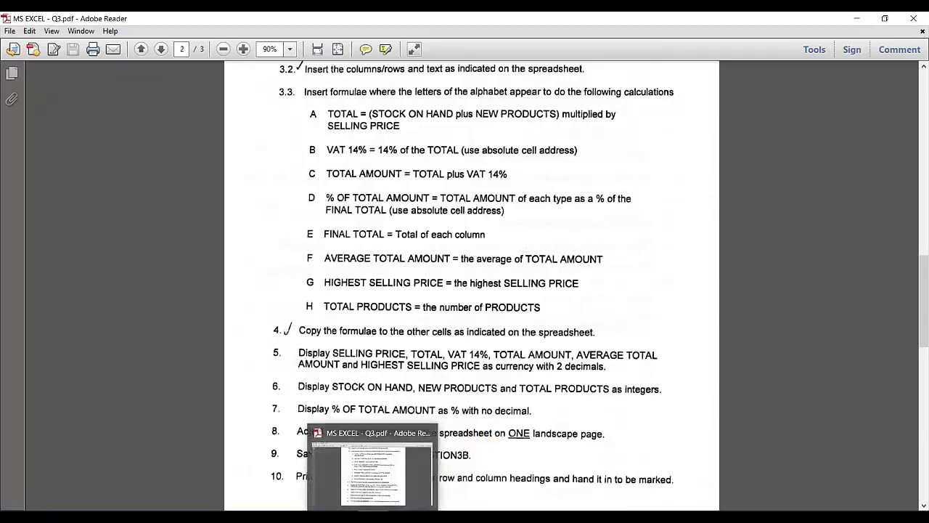
{"action": "left_click", "coordinate": [366, 472]}
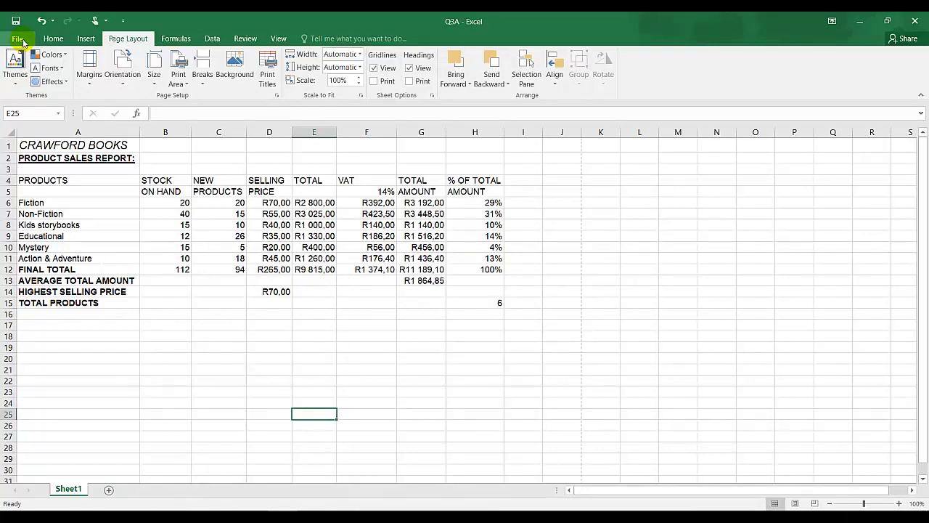
{"action": "left_click", "coordinate": [17, 39]}
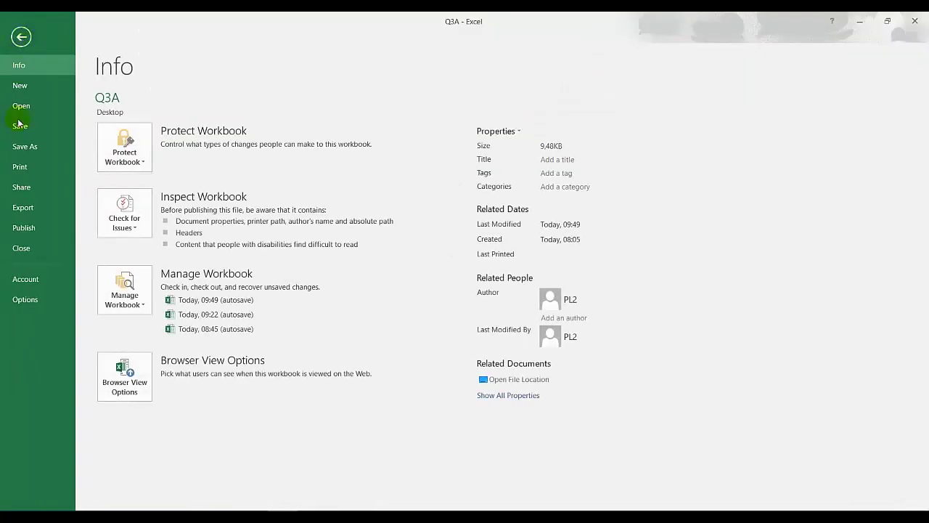
{"action": "left_click", "coordinate": [22, 174]}
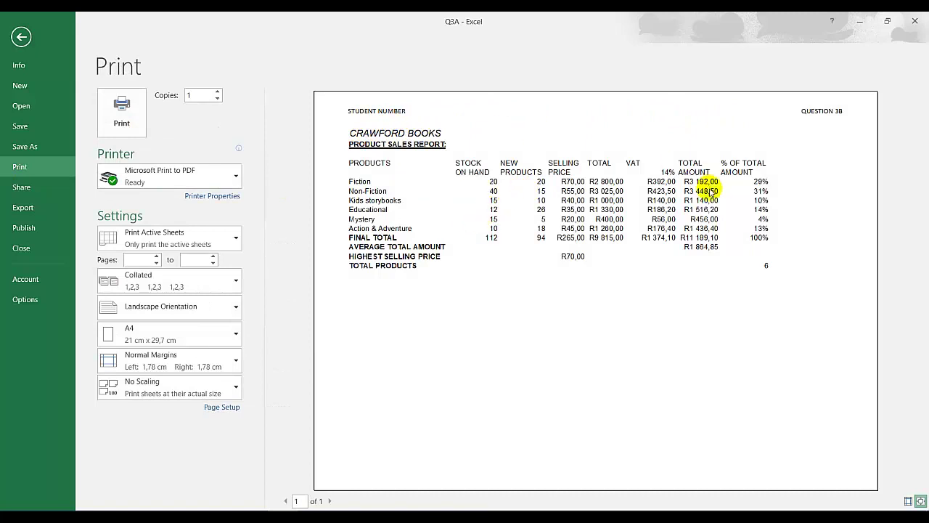
{"action": "left_click", "coordinate": [224, 408]}
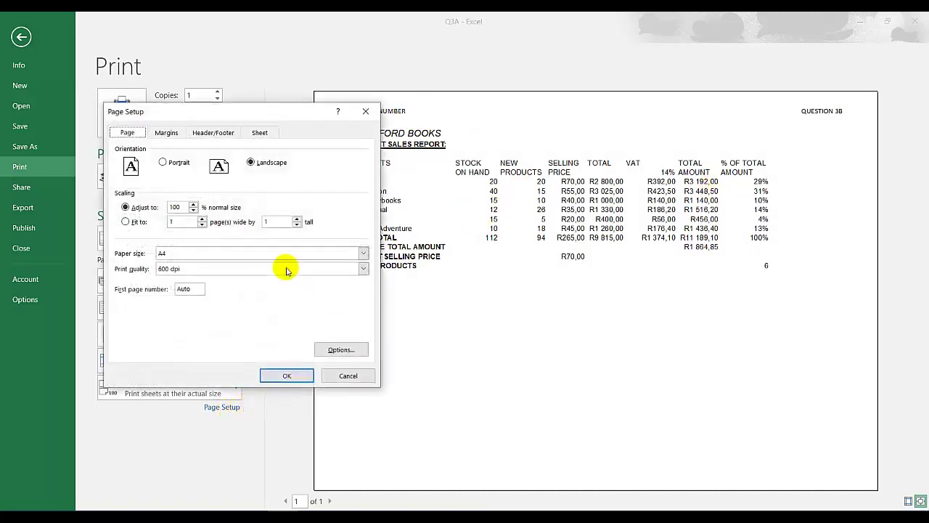
{"action": "left_click", "coordinate": [260, 132]}
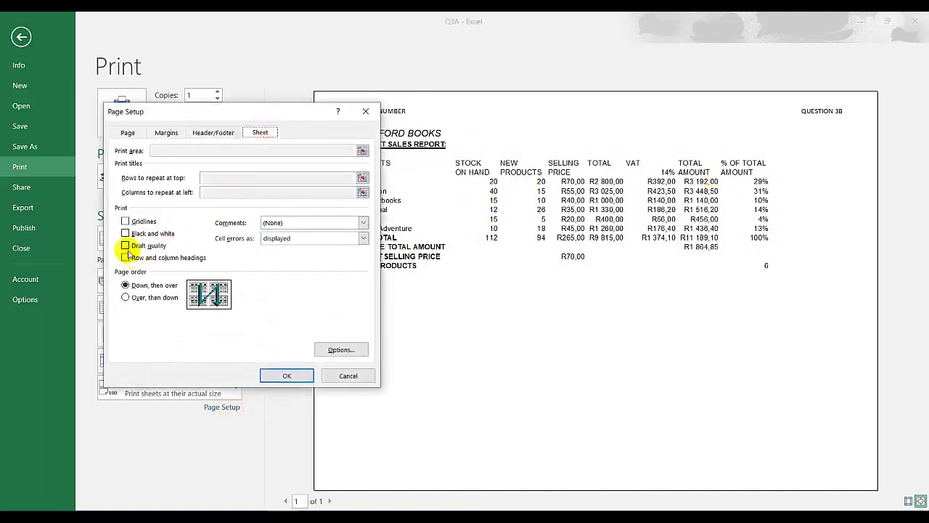
{"action": "left_click", "coordinate": [128, 259]}
{"action": "left_click", "coordinate": [291, 375]}
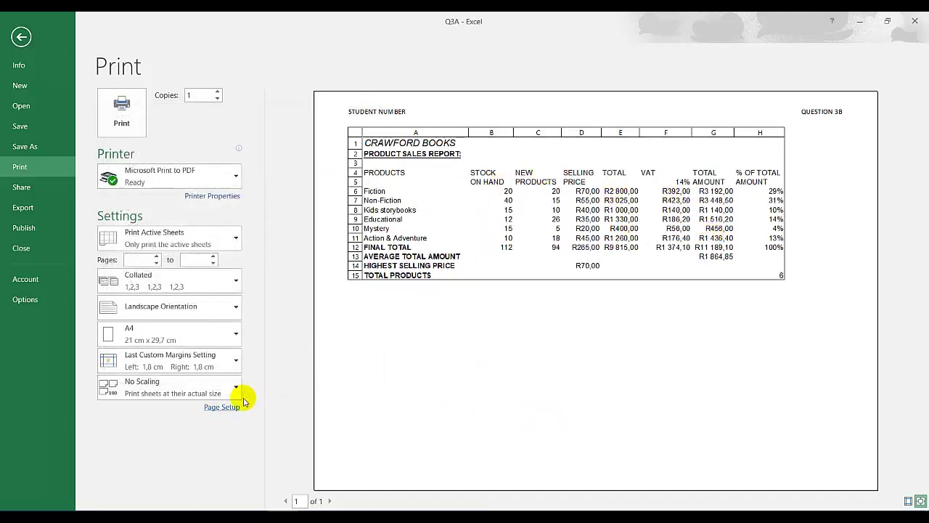
Step: Turn off printing of the row and column headings in the page setup
{"action": "left_click", "coordinate": [223, 408]}
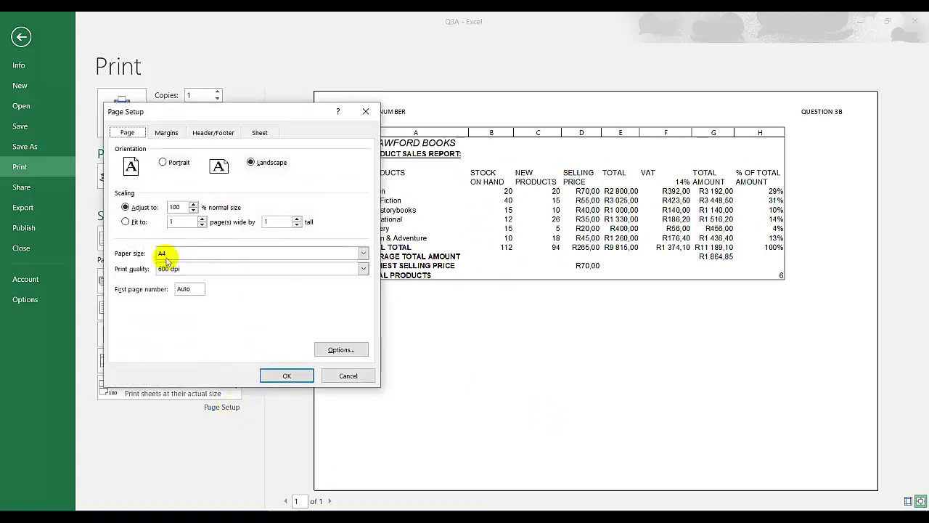
{"action": "left_click", "coordinate": [260, 132]}
{"action": "left_click", "coordinate": [125, 257]}
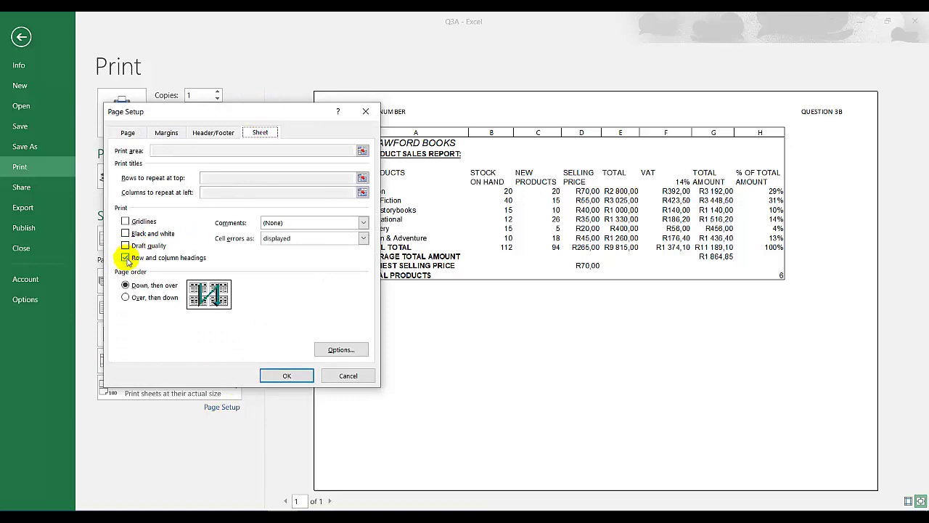
{"action": "left_click", "coordinate": [285, 376]}
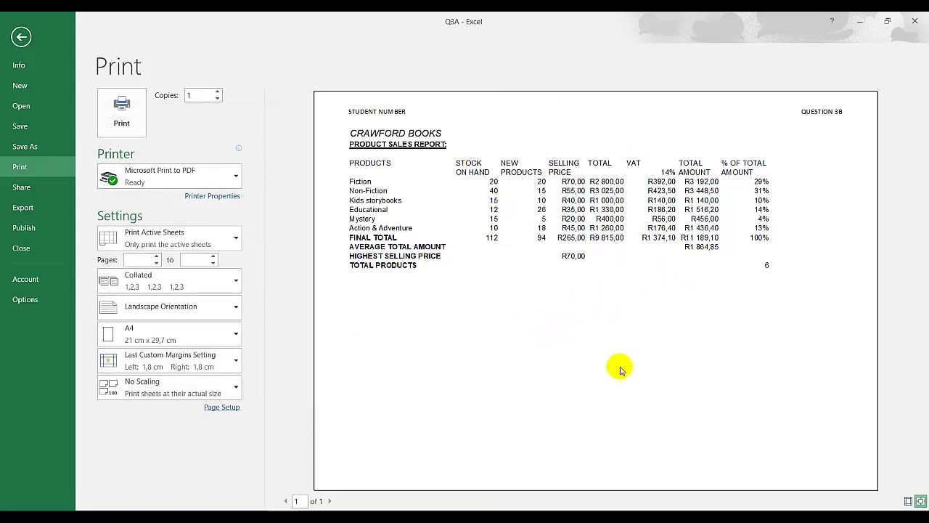
Step: Save the workbook under the new name Q3B on the Desktop
{"action": "left_click", "coordinate": [33, 146]}
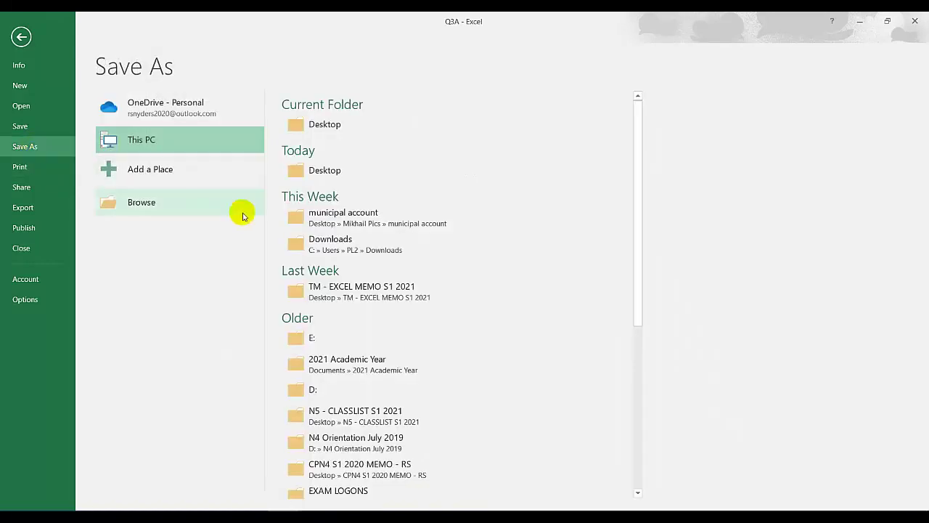
{"action": "left_click", "coordinate": [175, 193]}
{"action": "left_click", "coordinate": [140, 222]}
{"action": "key", "text": "BackSpace"}
{"action": "type", "text": "B"}
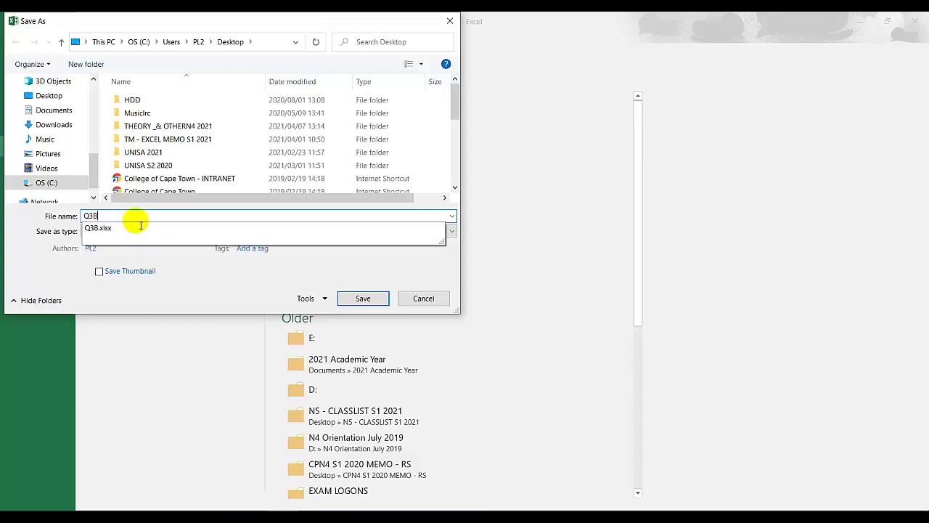
{"action": "left_click", "coordinate": [363, 297]}
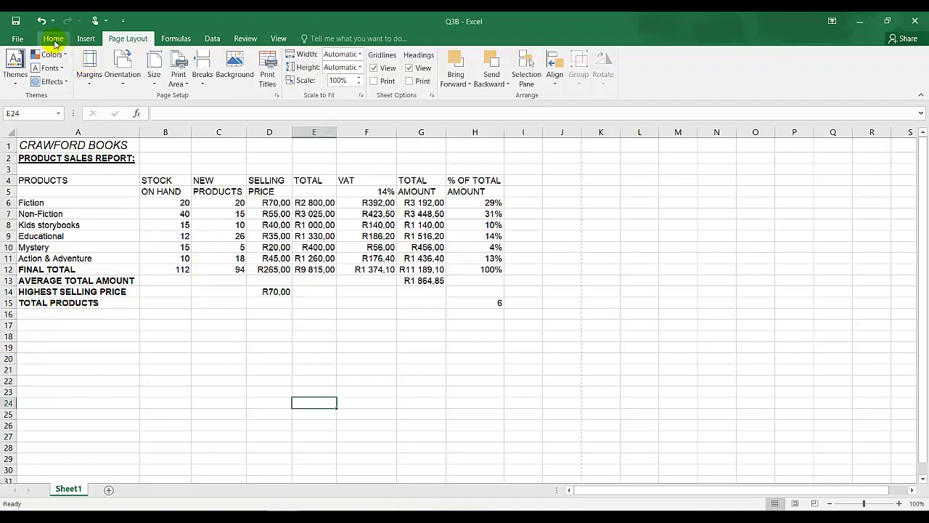
Step: Choose a solid border line style in Excel, and consult the ruled lines of the table on page 3 of the PDF in Adobe Reader
{"action": "left_click", "coordinate": [54, 40]}
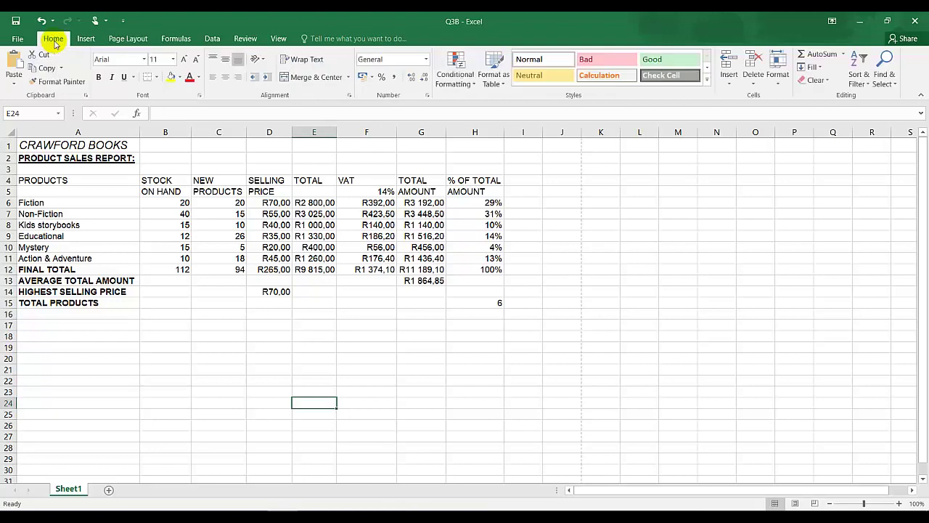
{"action": "left_click", "coordinate": [157, 77]}
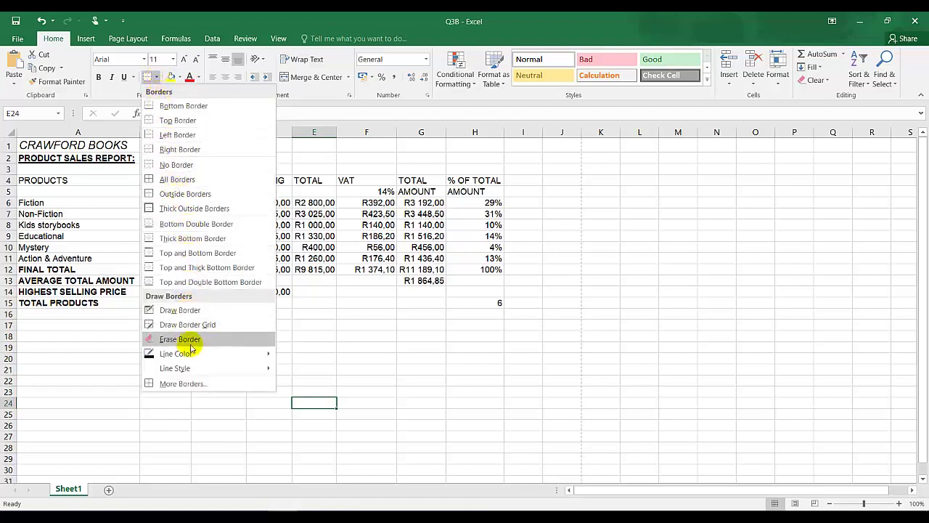
{"action": "mouse_move", "coordinate": [214, 370]}
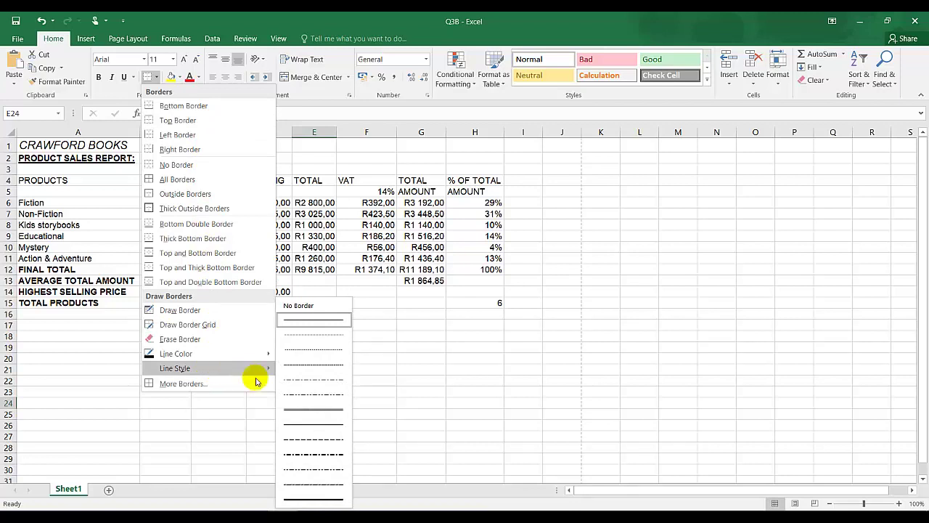
{"action": "left_click", "coordinate": [331, 427]}
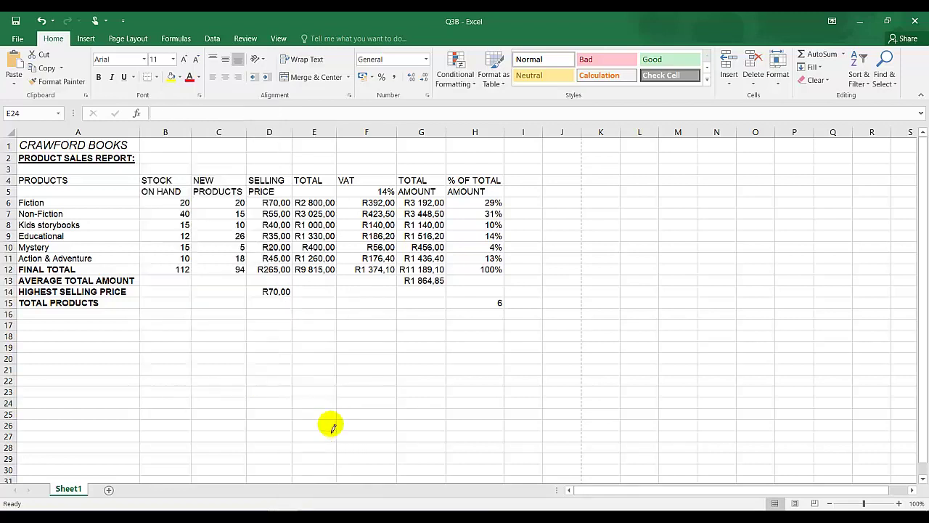
{"action": "key", "text": "alt+Tab"}
{"action": "scroll", "coordinate": [425, 363], "scroll_direction": "down", "scroll_amount": 10}
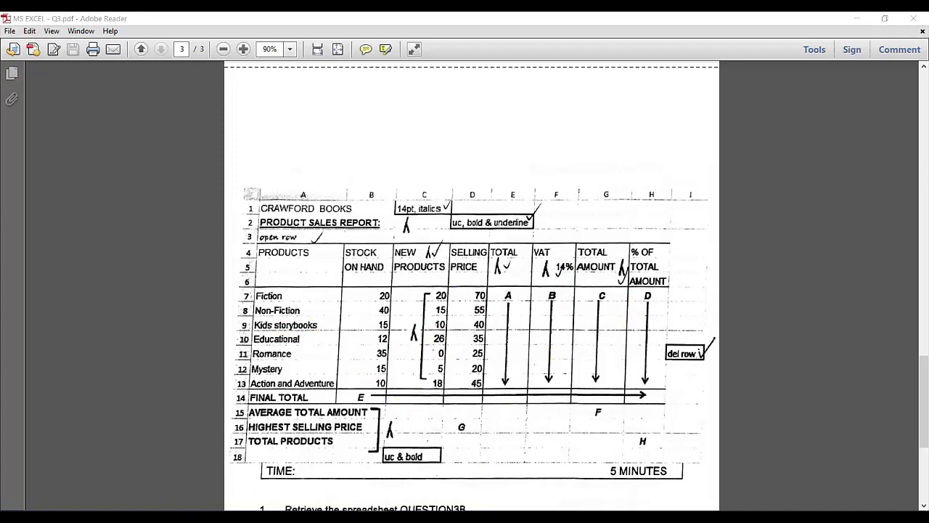
{"action": "key", "text": "alt+Tab"}
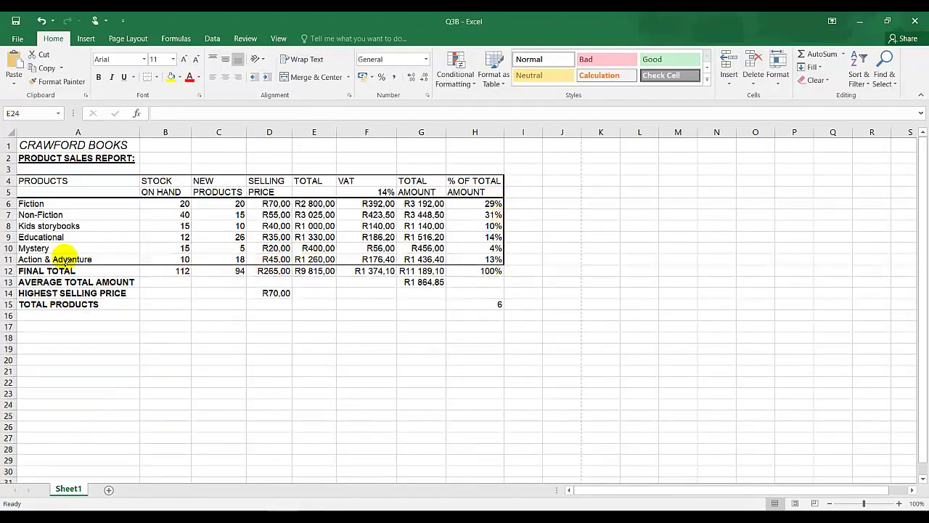
Step: Draw solid borders around the heading, product and FINAL TOTAL rows, with vertical lines between the columns from row 4 to 12
{"action": "mouse_move", "coordinate": [144, 186]}
{"action": "left_mouse_down"}
{"action": "mouse_move", "coordinate": [152, 290]}
{"action": "mouse_move", "coordinate": [182, 276]}
{"action": "mouse_move", "coordinate": [479, 272]}
{"action": "left_mouse_up"}
{"action": "left_click_drag", "start_coordinate": [444, 181], "coordinate": [447, 284]}
{"action": "left_click_drag", "start_coordinate": [399, 181], "coordinate": [398, 274]}
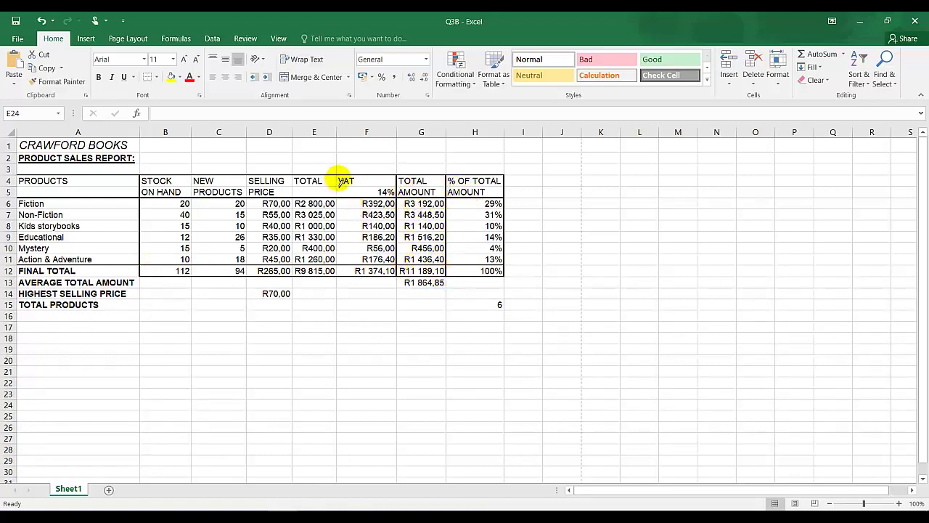
{"action": "mouse_move", "coordinate": [293, 180]}
{"action": "left_mouse_down"}
{"action": "mouse_move", "coordinate": [272, 315]}
{"action": "mouse_move", "coordinate": [291, 322]}
{"action": "left_mouse_up"}
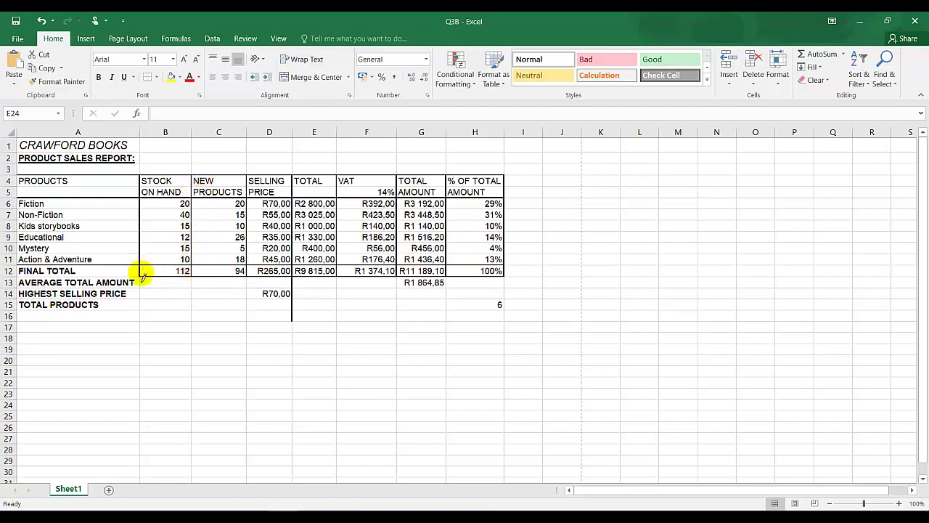
{"action": "left_click_drag", "start_coordinate": [128, 268], "coordinate": [26, 269]}
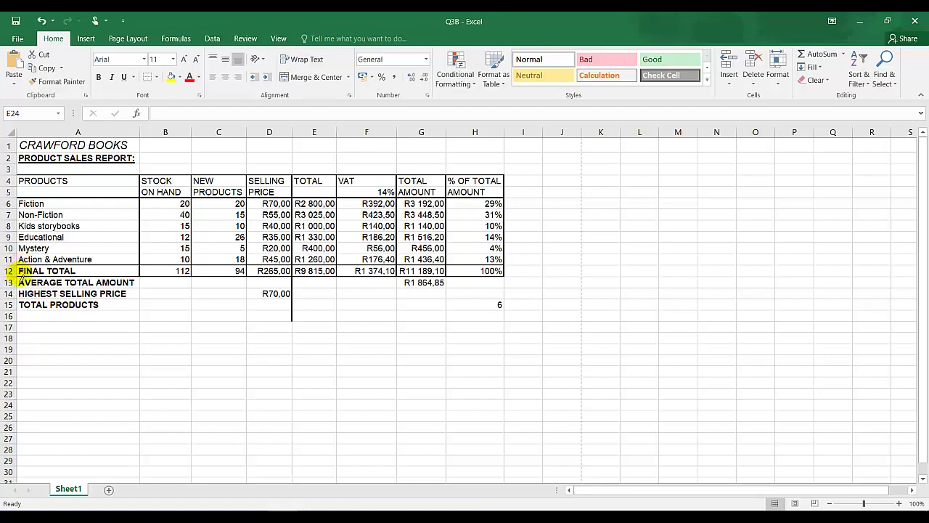
{"action": "left_click", "coordinate": [25, 188]}
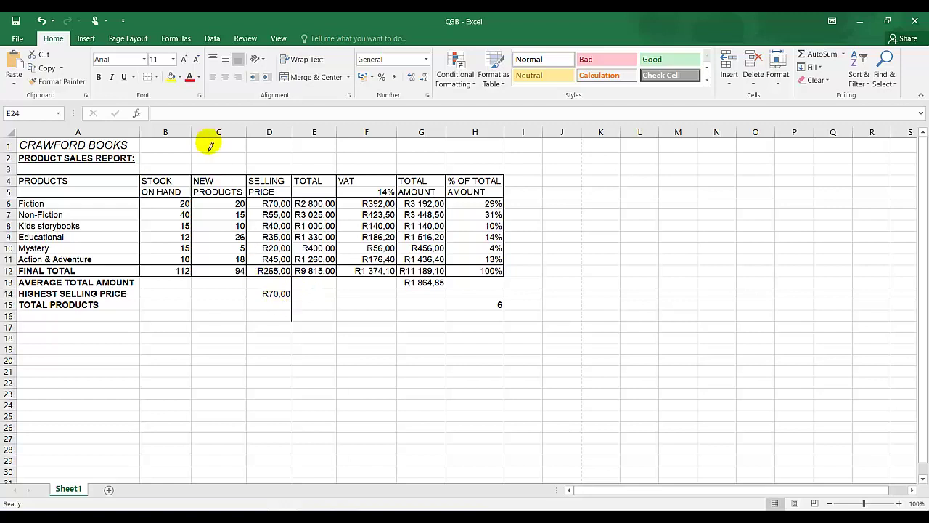
Step: Erase the surplus vertical border between columns D and E below the FINAL TOTAL row, in rows 13 to 16
{"action": "left_click", "coordinate": [156, 78]}
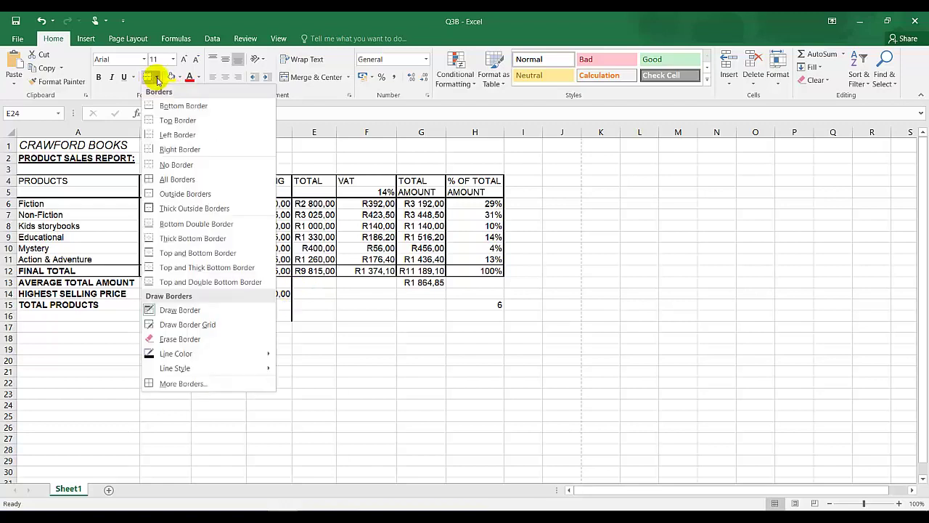
{"action": "left_click", "coordinate": [175, 339]}
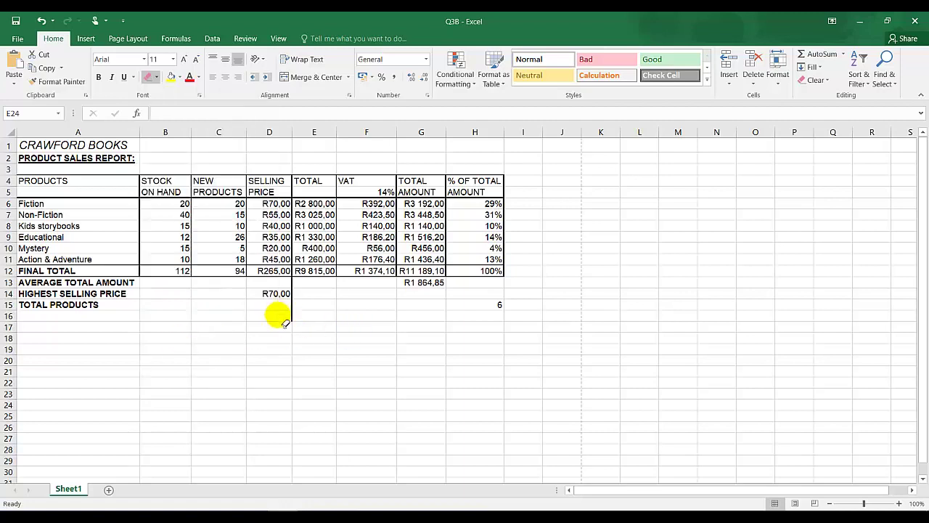
{"action": "left_click_drag", "start_coordinate": [301, 331], "coordinate": [300, 293]}
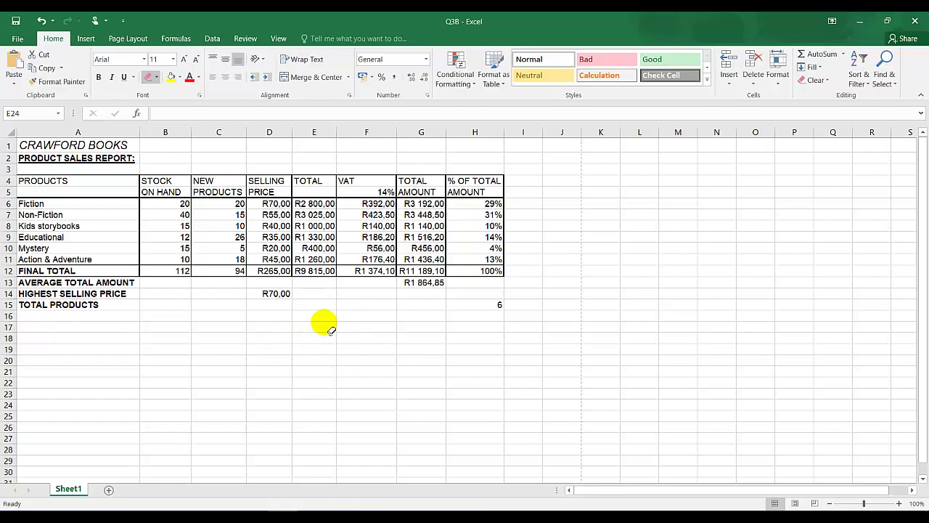
{"action": "key", "text": "Escape"}
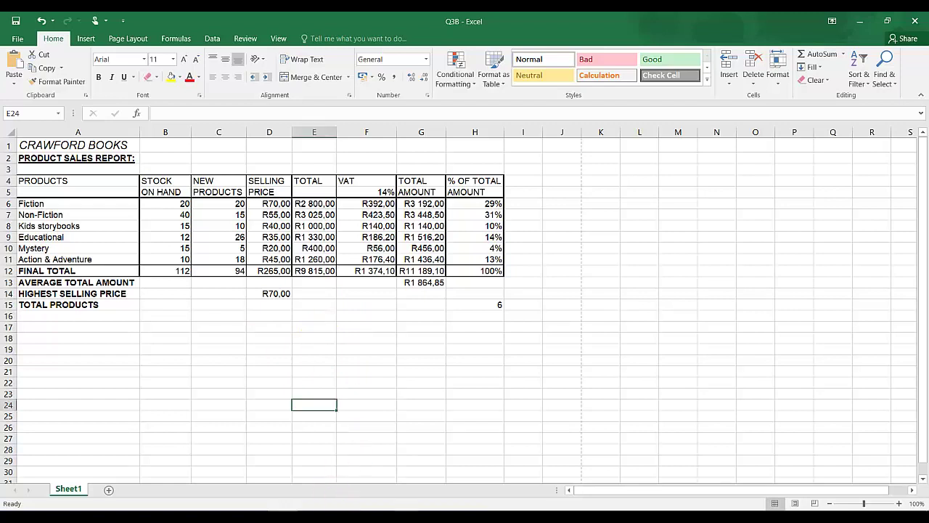